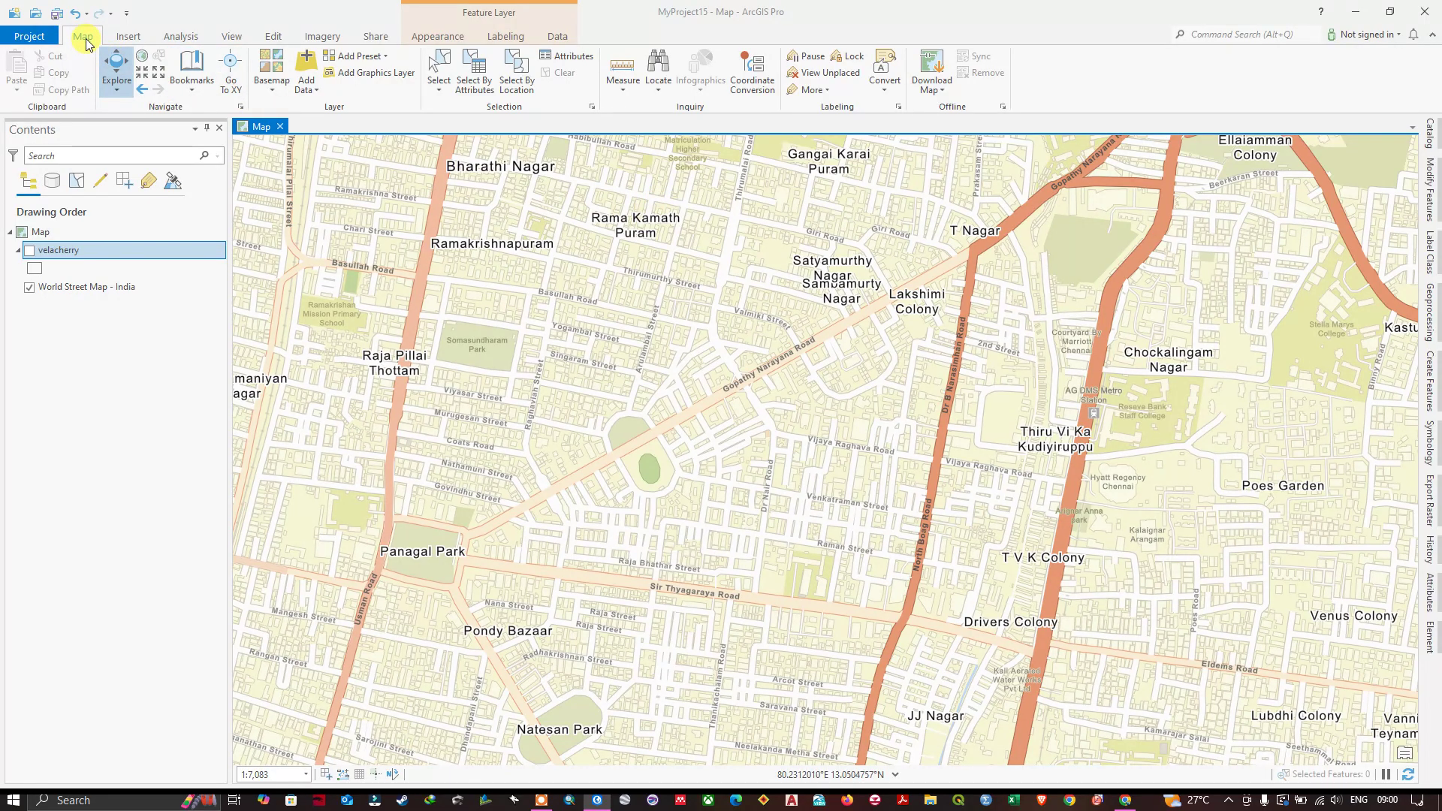
- Start the Measure tool with Measure Distance as the type and Kilometers as the unit
click(623, 70)
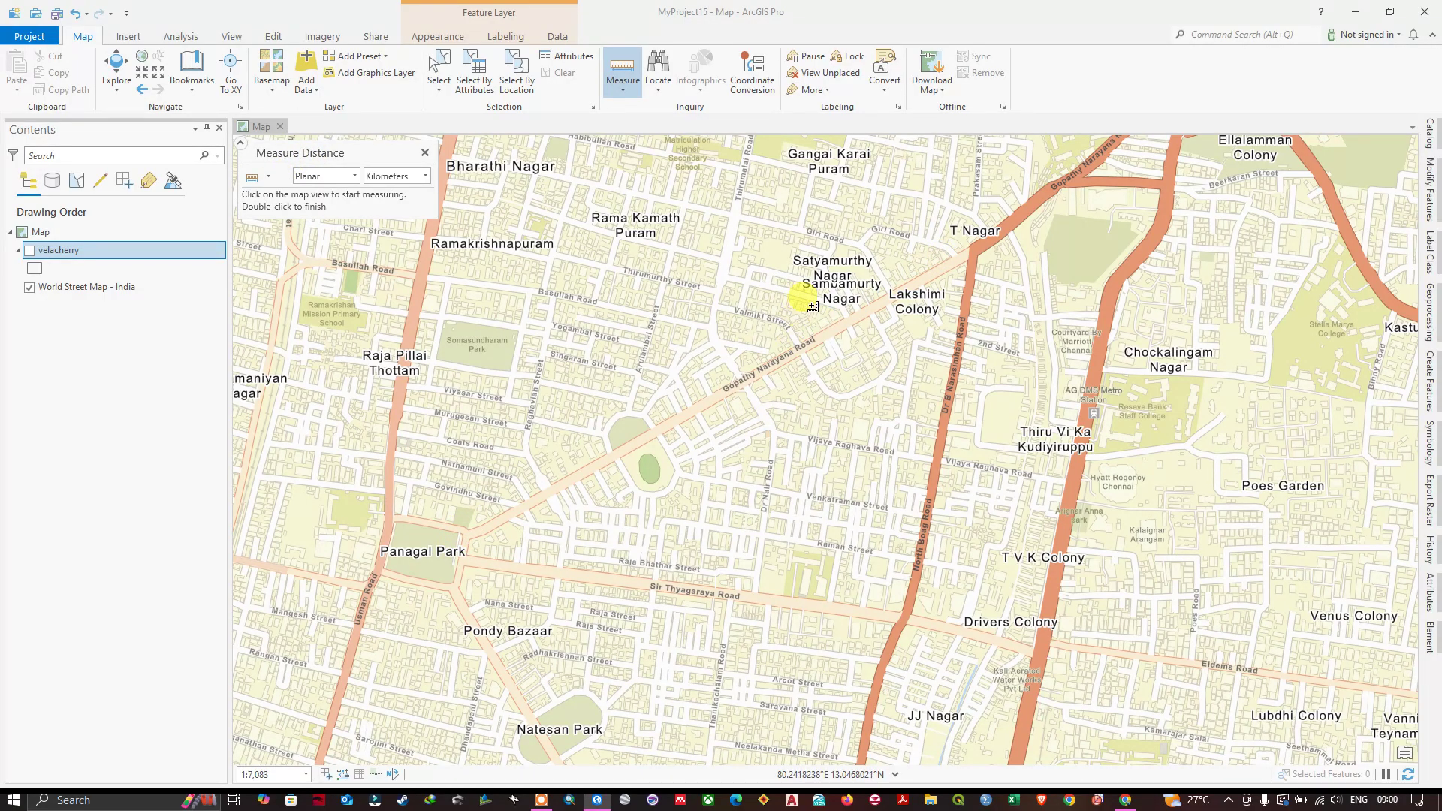
click(259, 176)
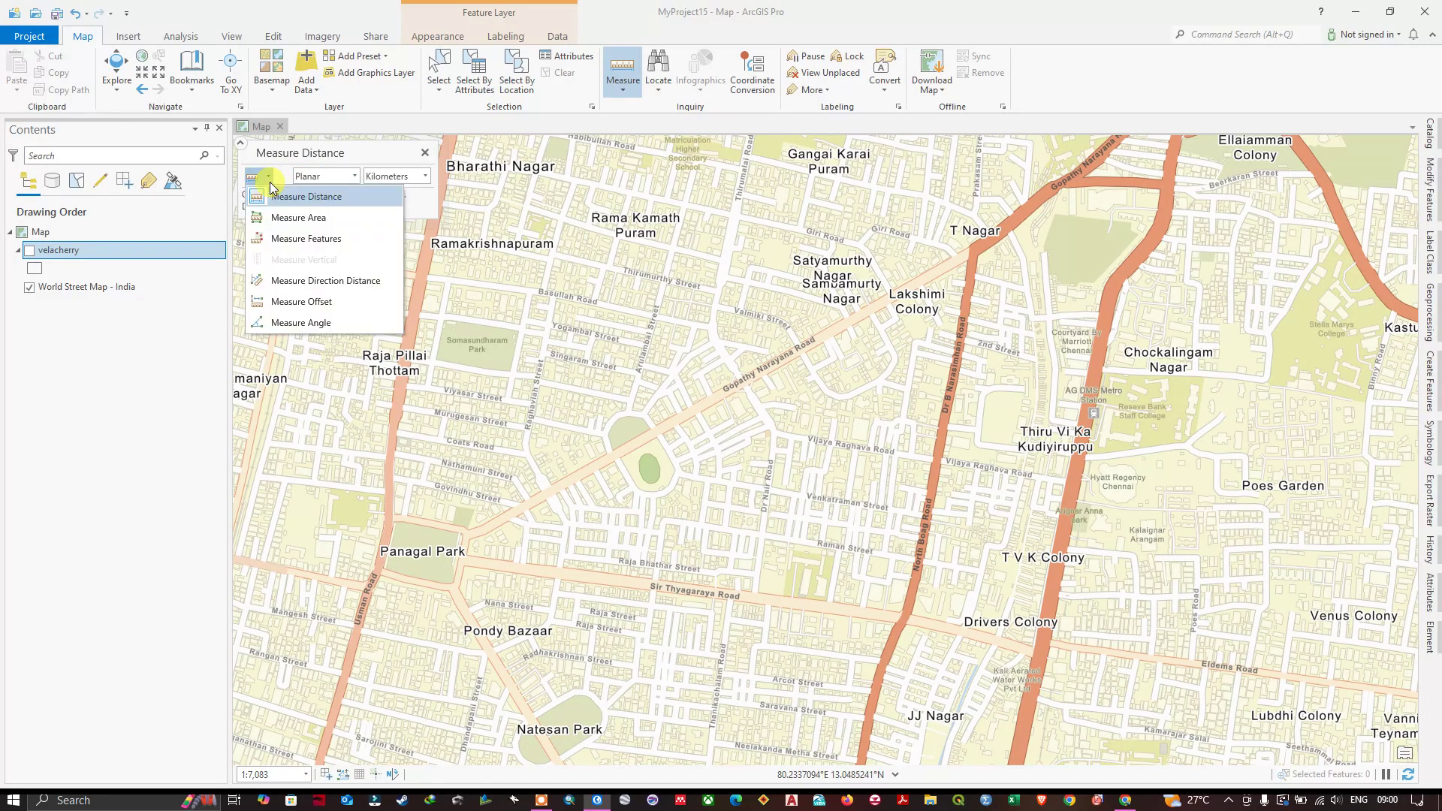
click(310, 198)
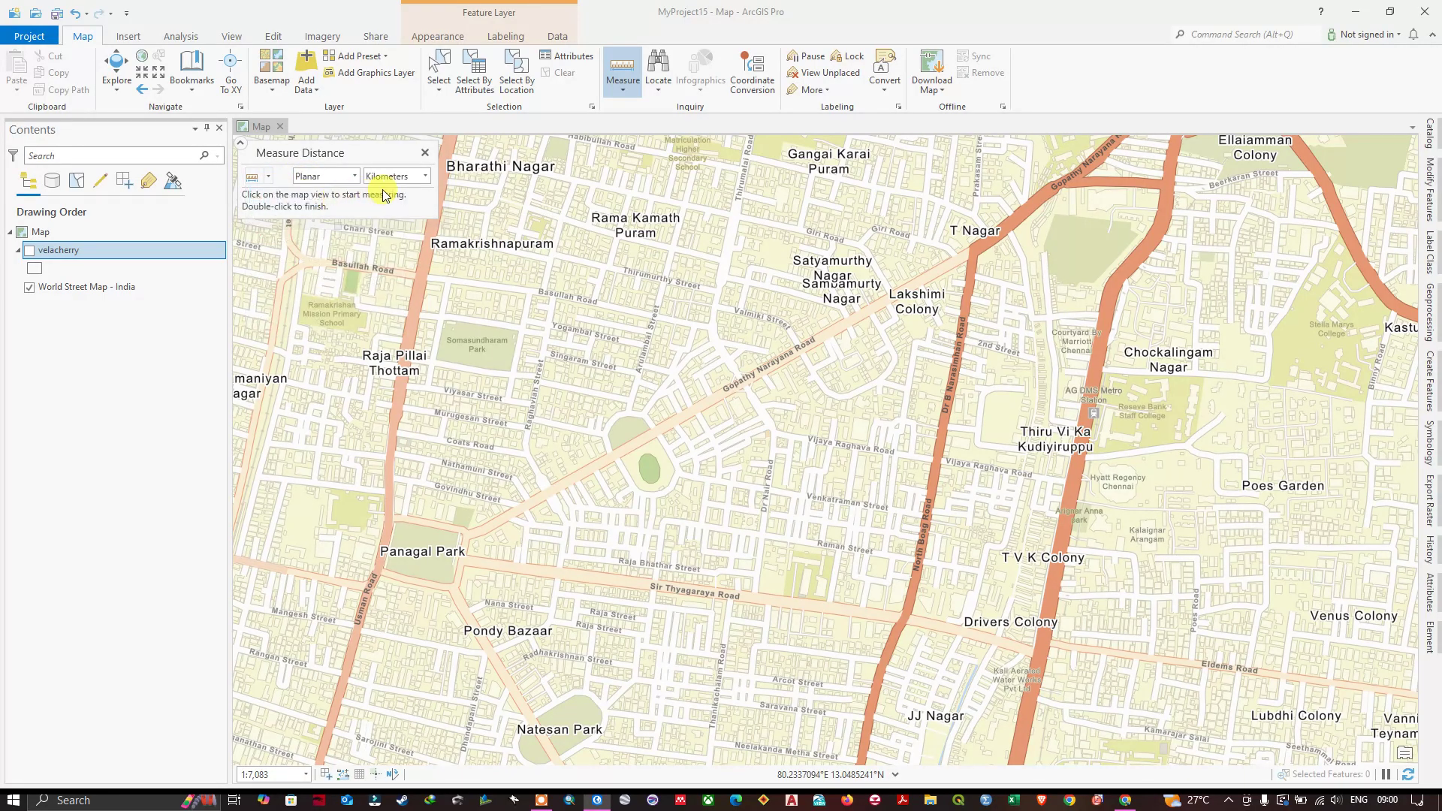
click(424, 176)
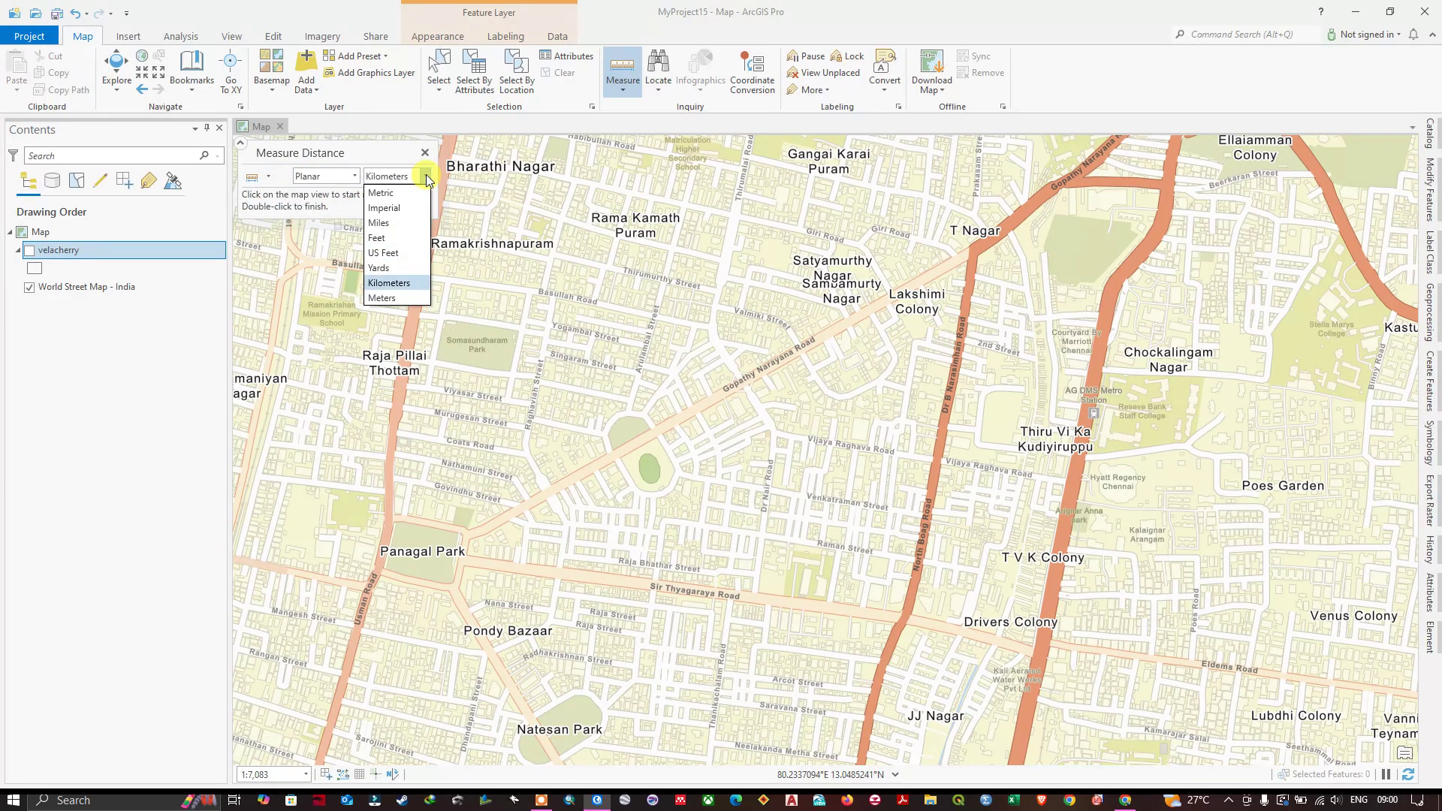
click(400, 286)
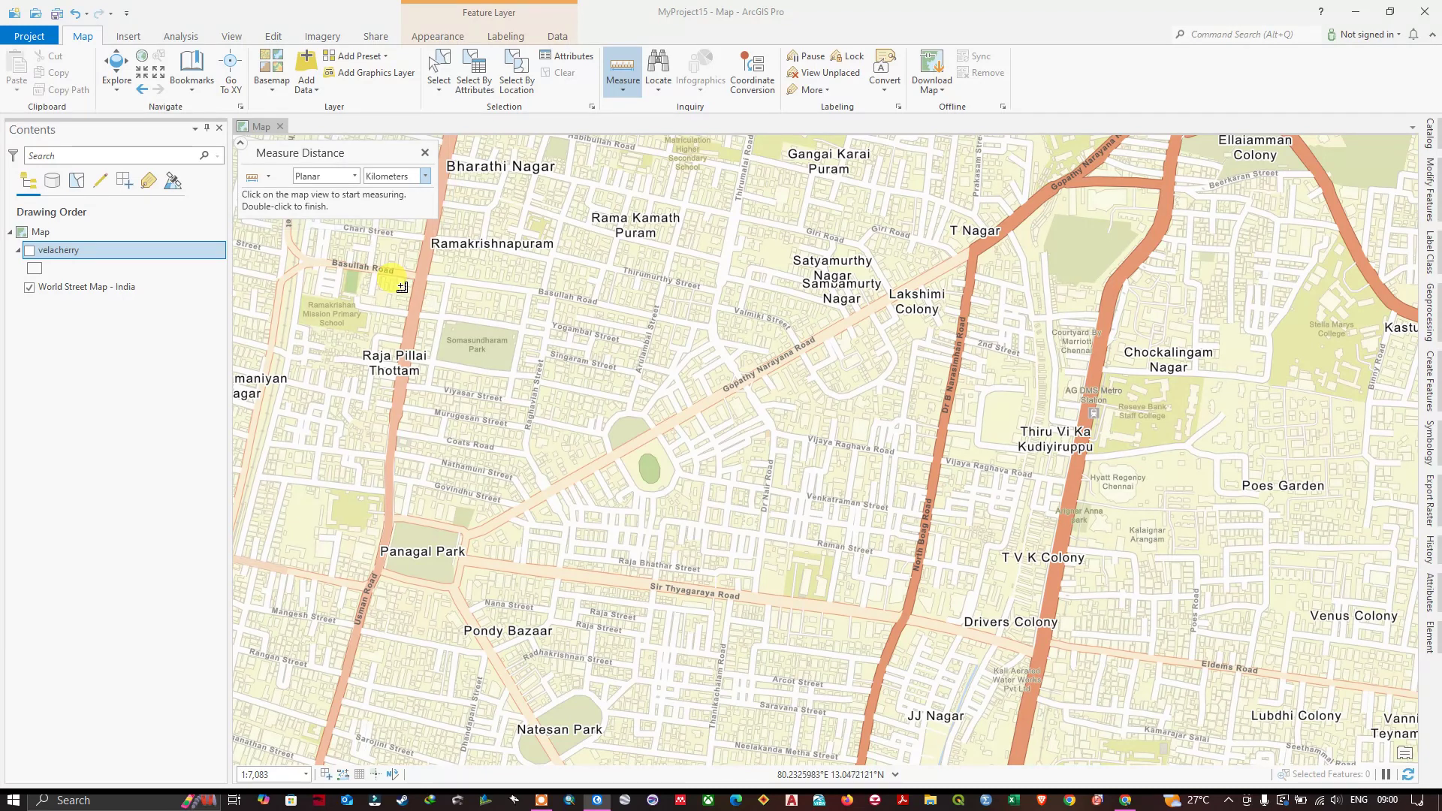
click(423, 177)
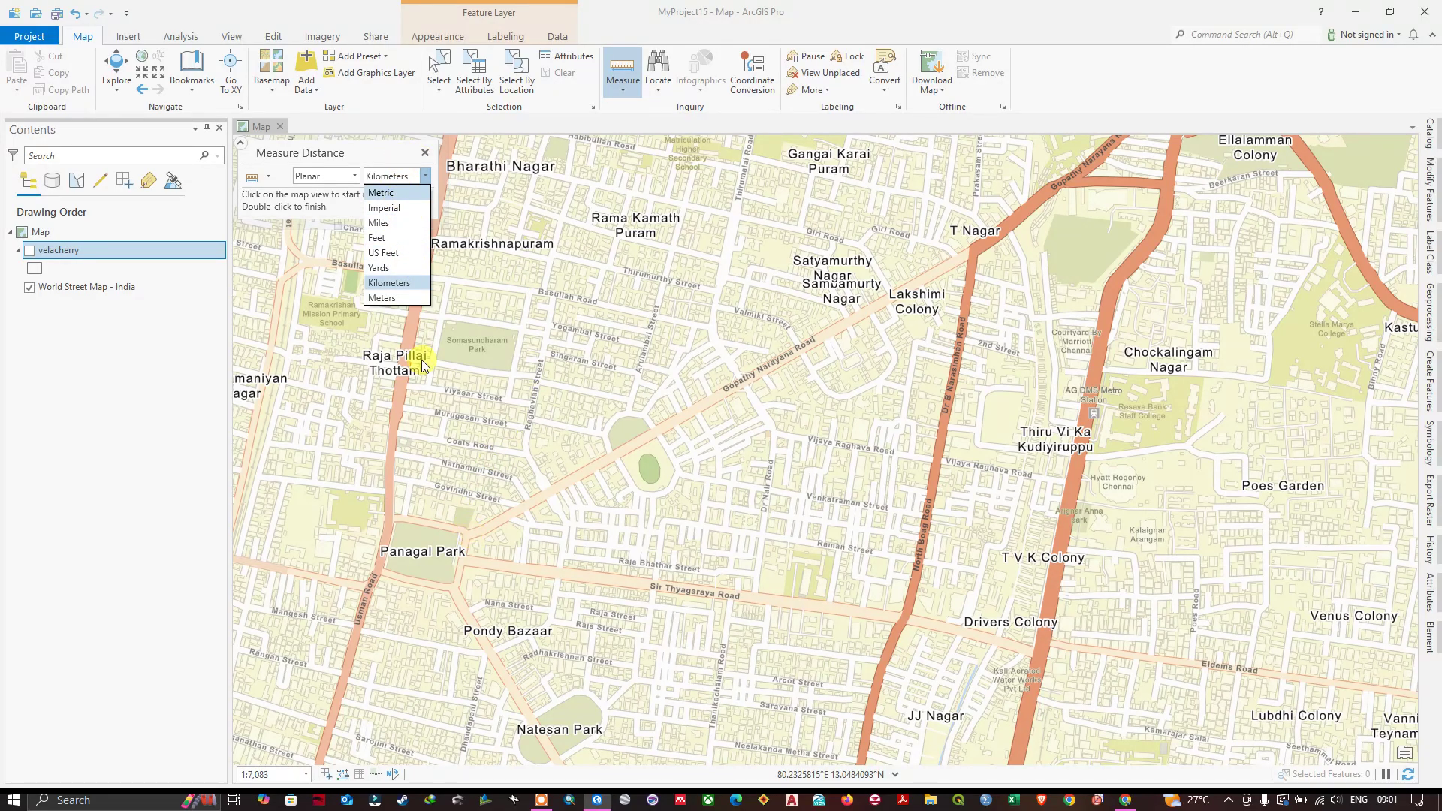
click(381, 159)
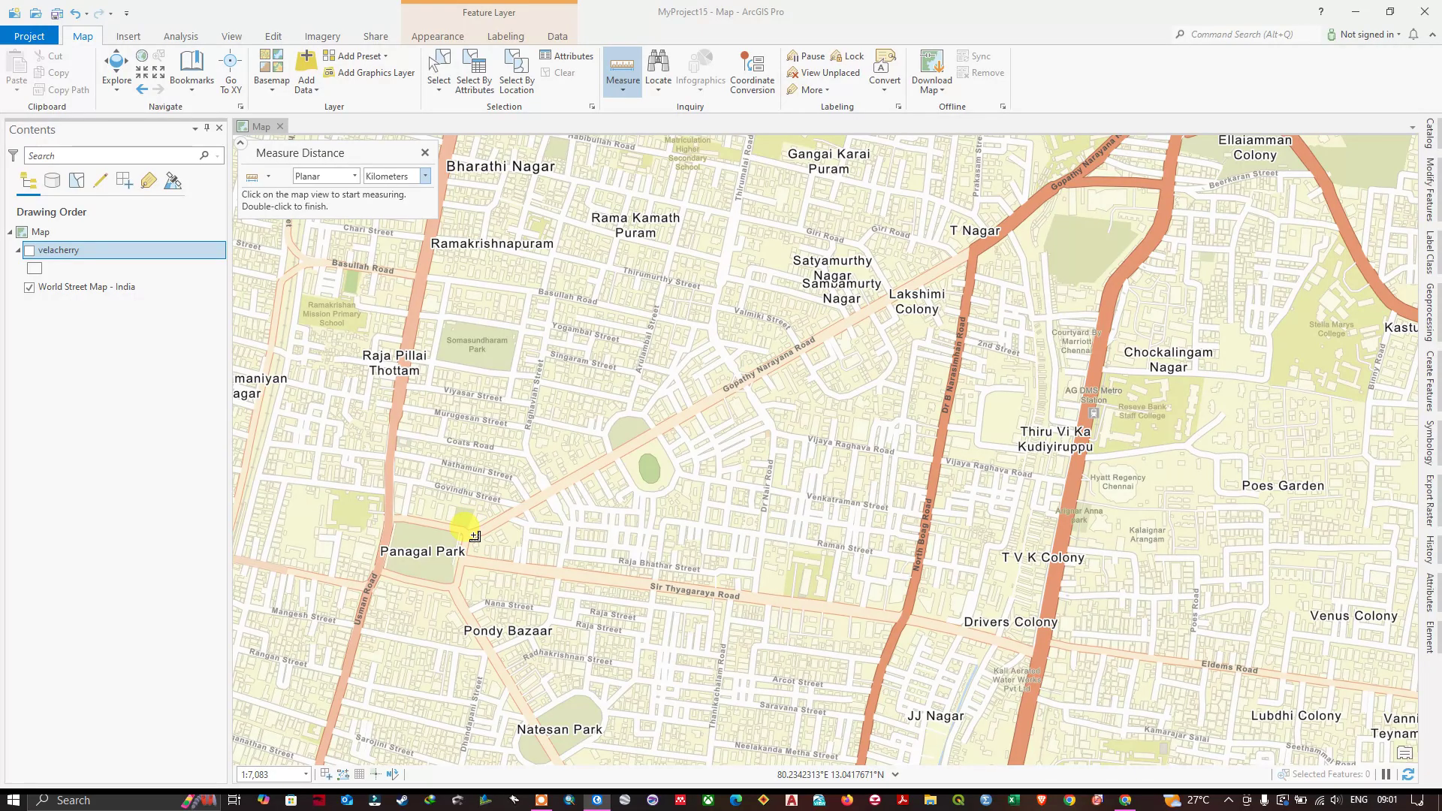
scroll(473, 536, up, 2)
scroll(474, 535, up, 2)
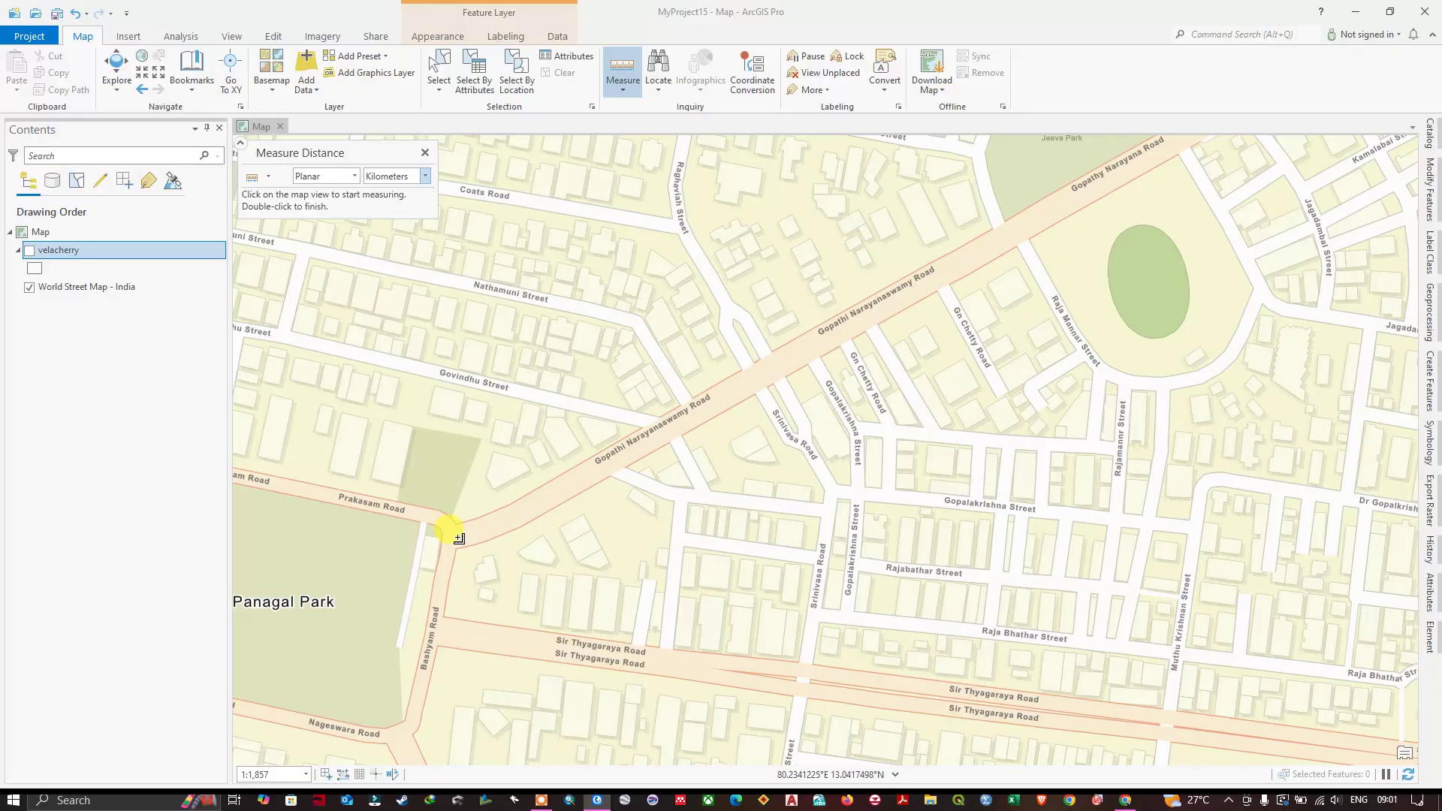
- Trace a path from Prakasam Road along Gopathi Narayanaswamy Road toward T Nagar (1.84 km, 1.44 km straight)
click(459, 537)
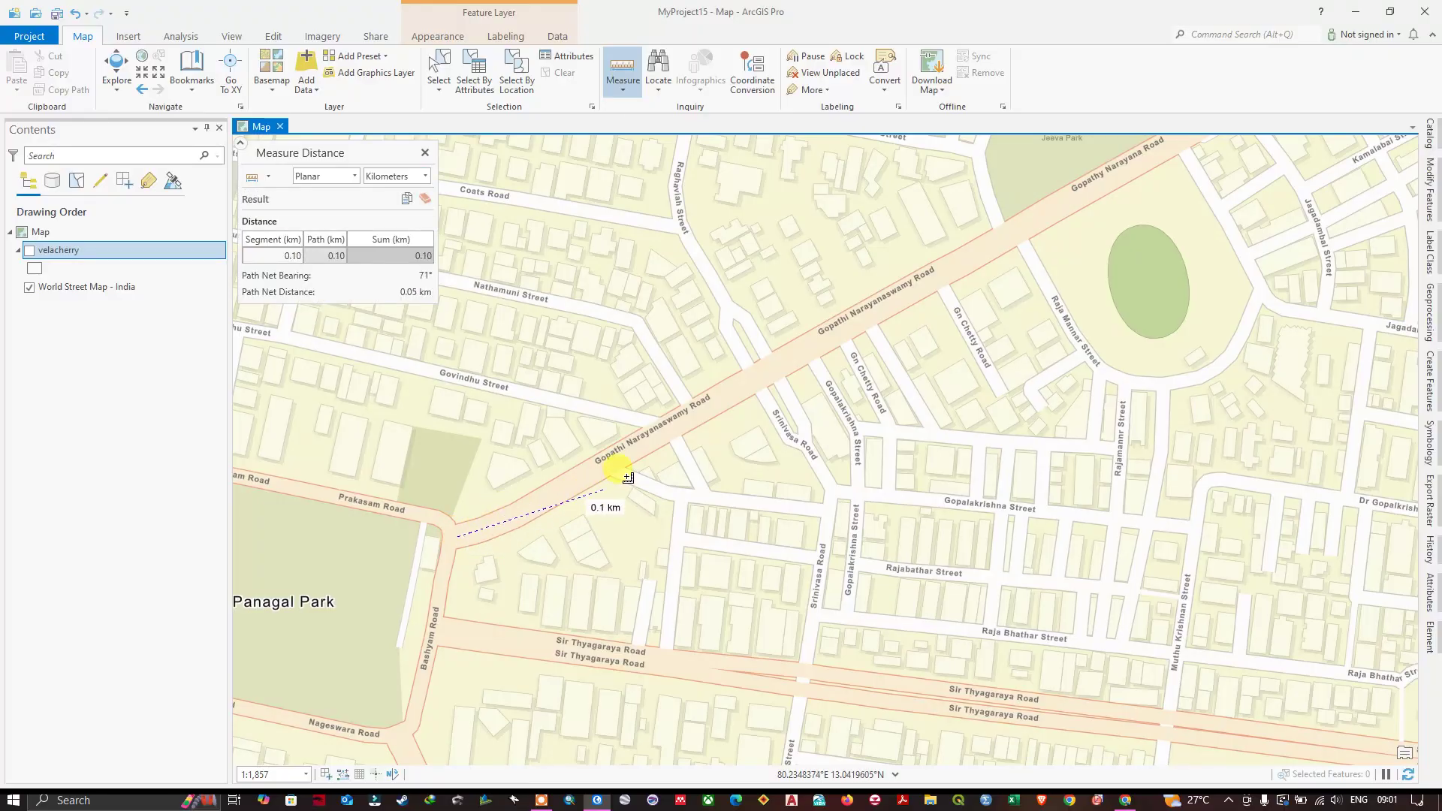
click(487, 531)
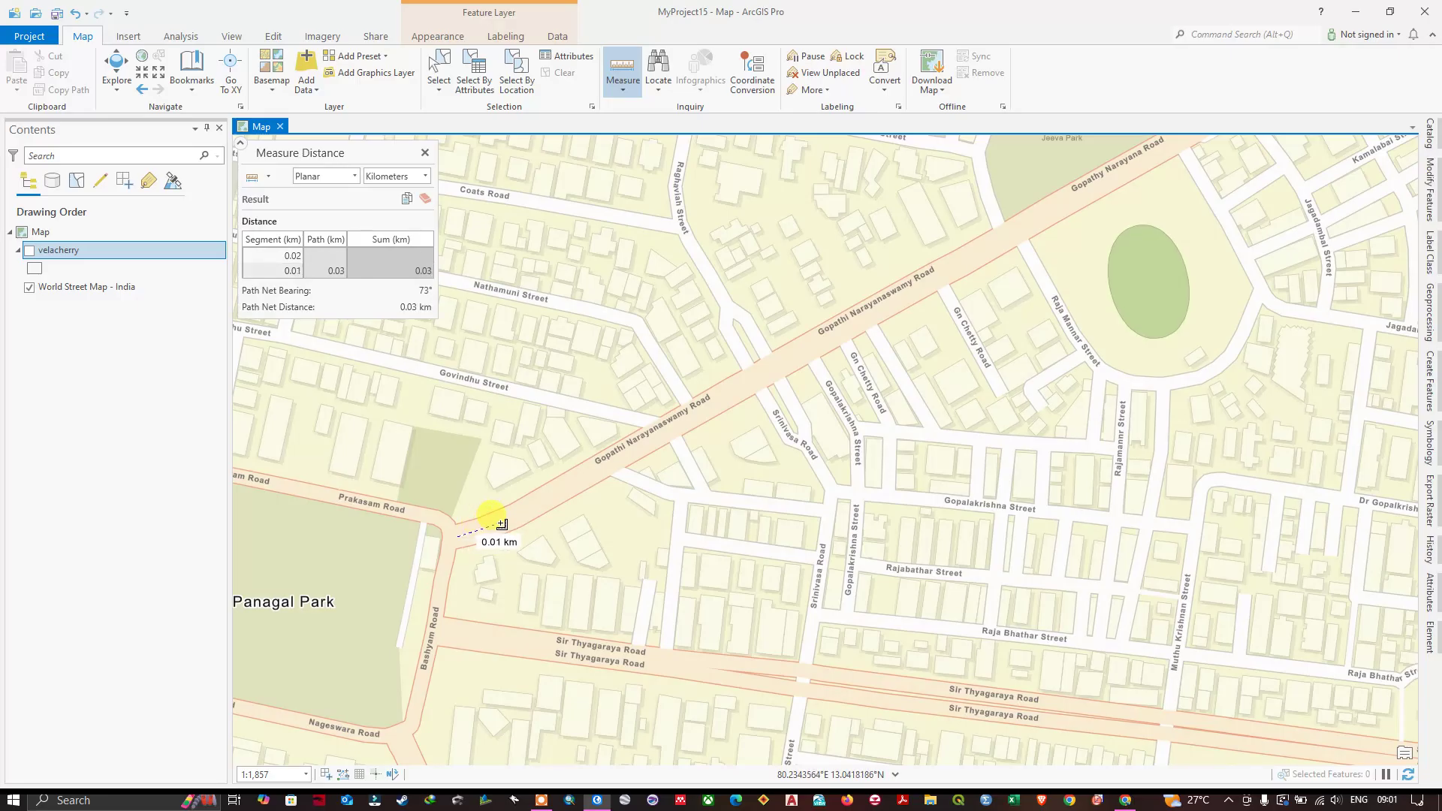
click(511, 522)
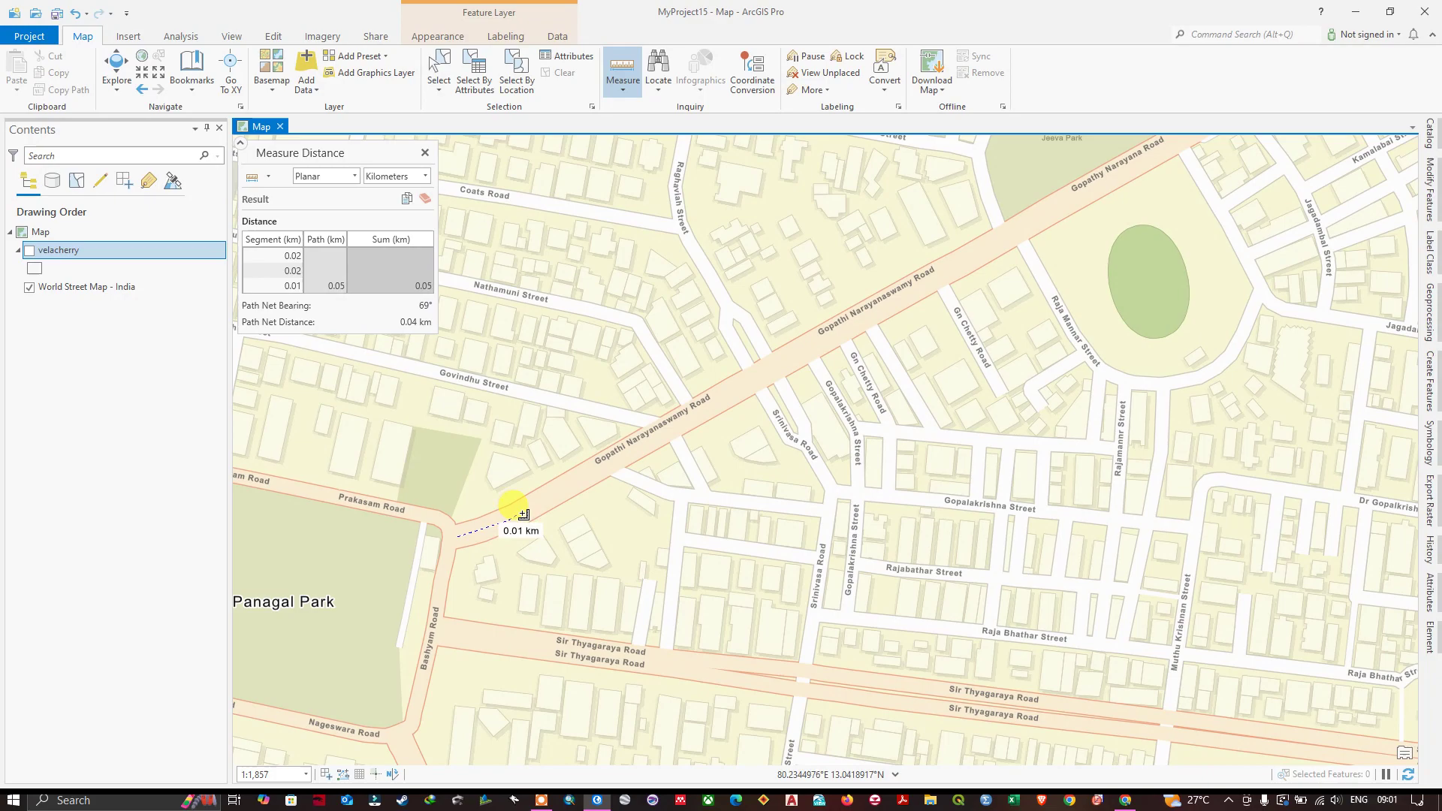
scroll(524, 515, down, 3)
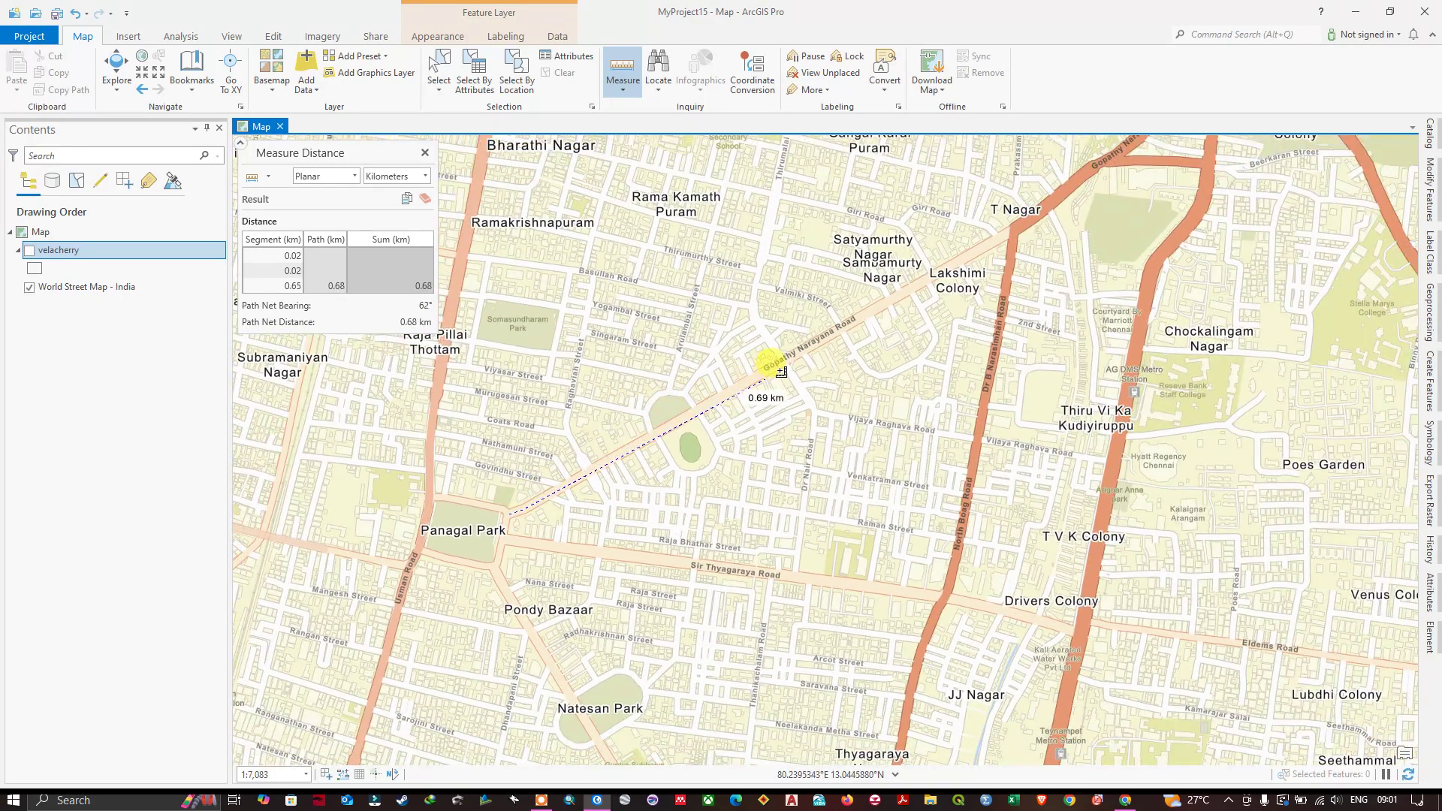
scroll(809, 344, up, 2)
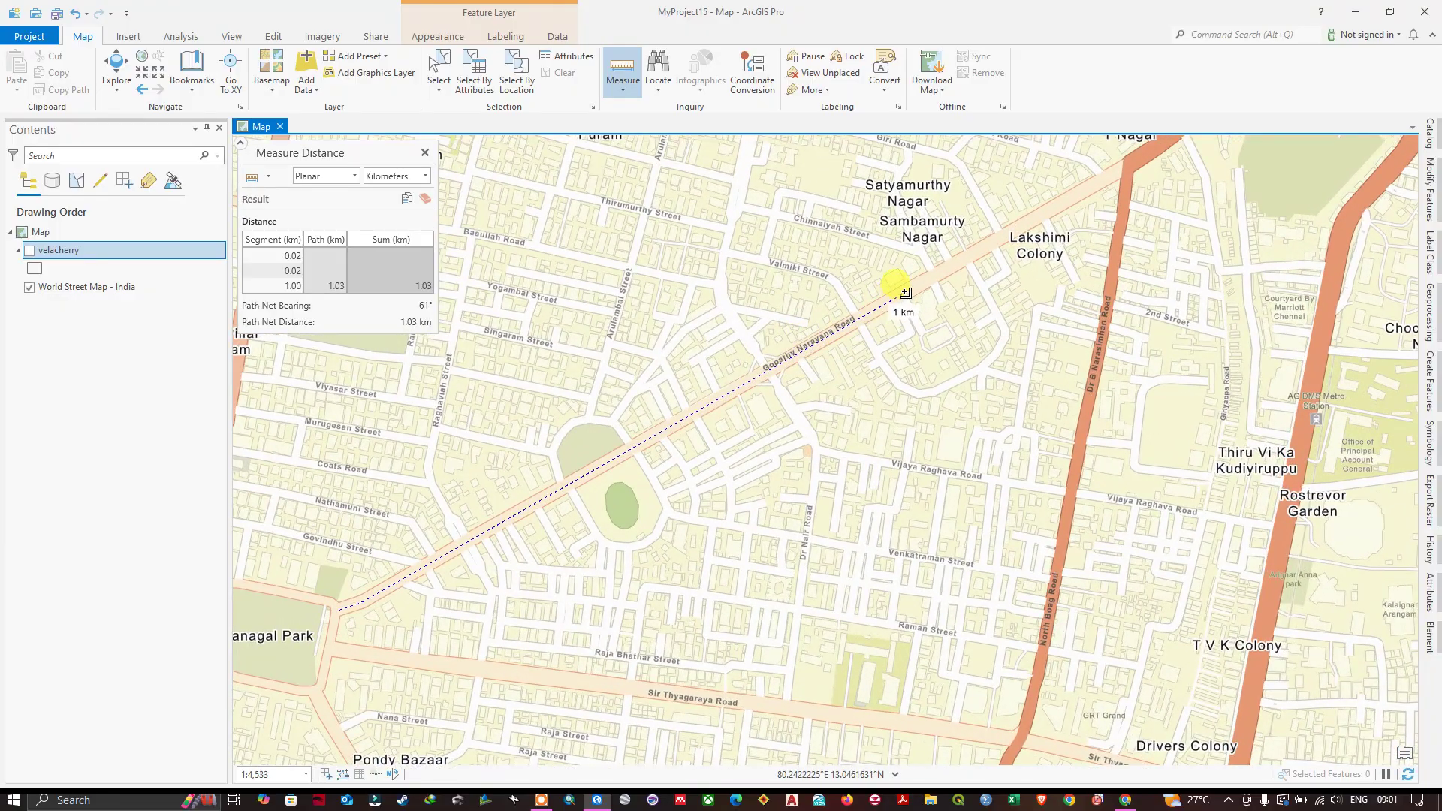
click(907, 294)
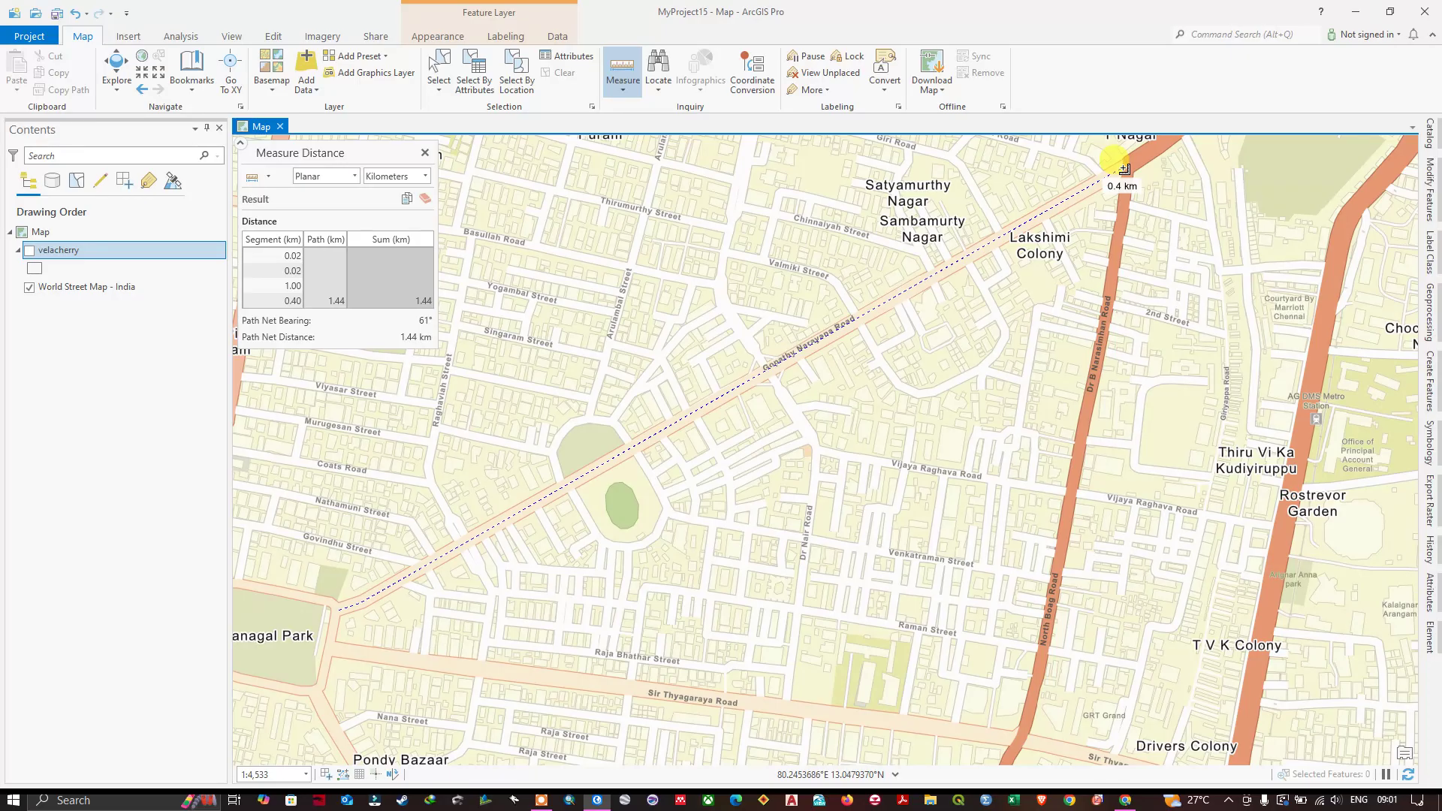
click(1125, 169)
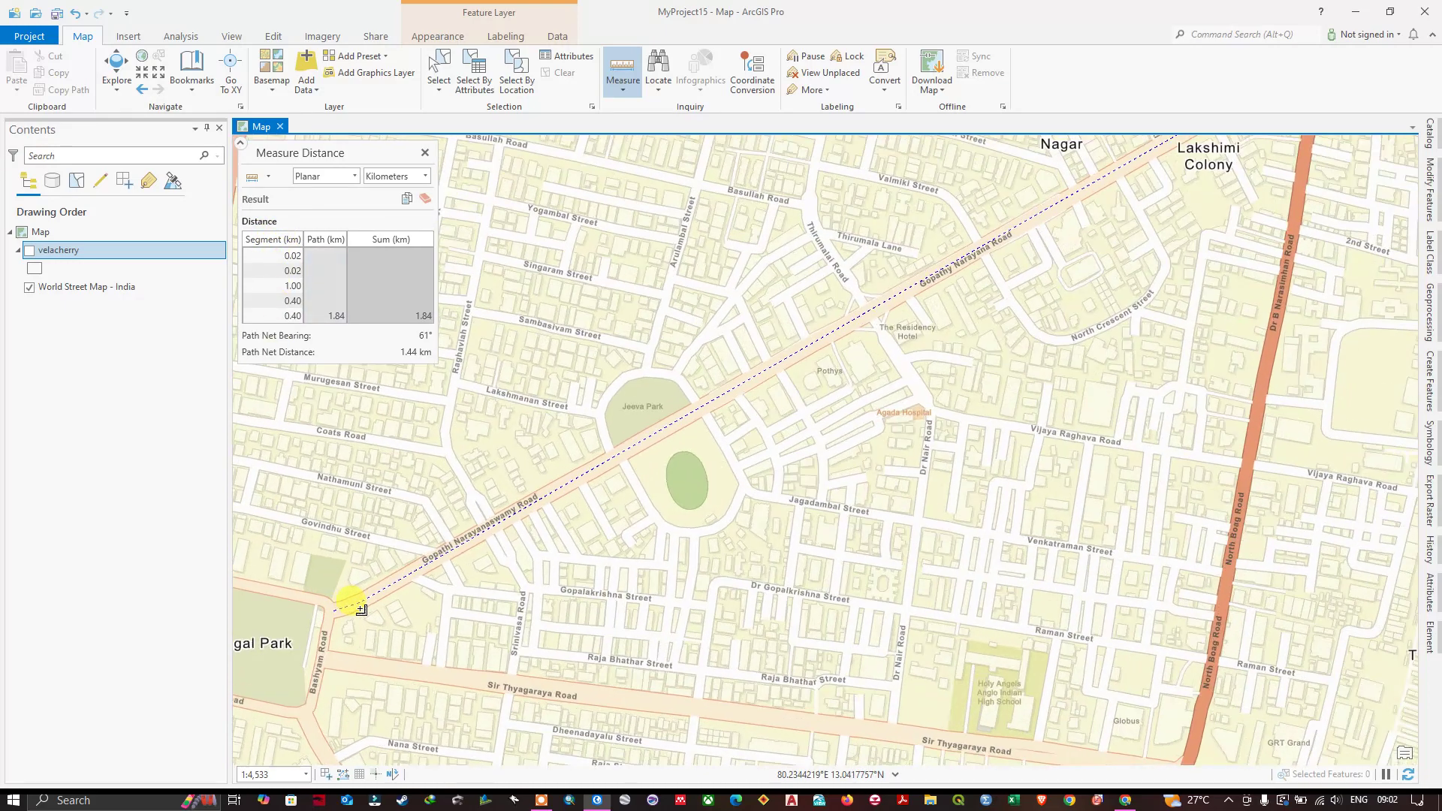
scroll(365, 607, up, 4)
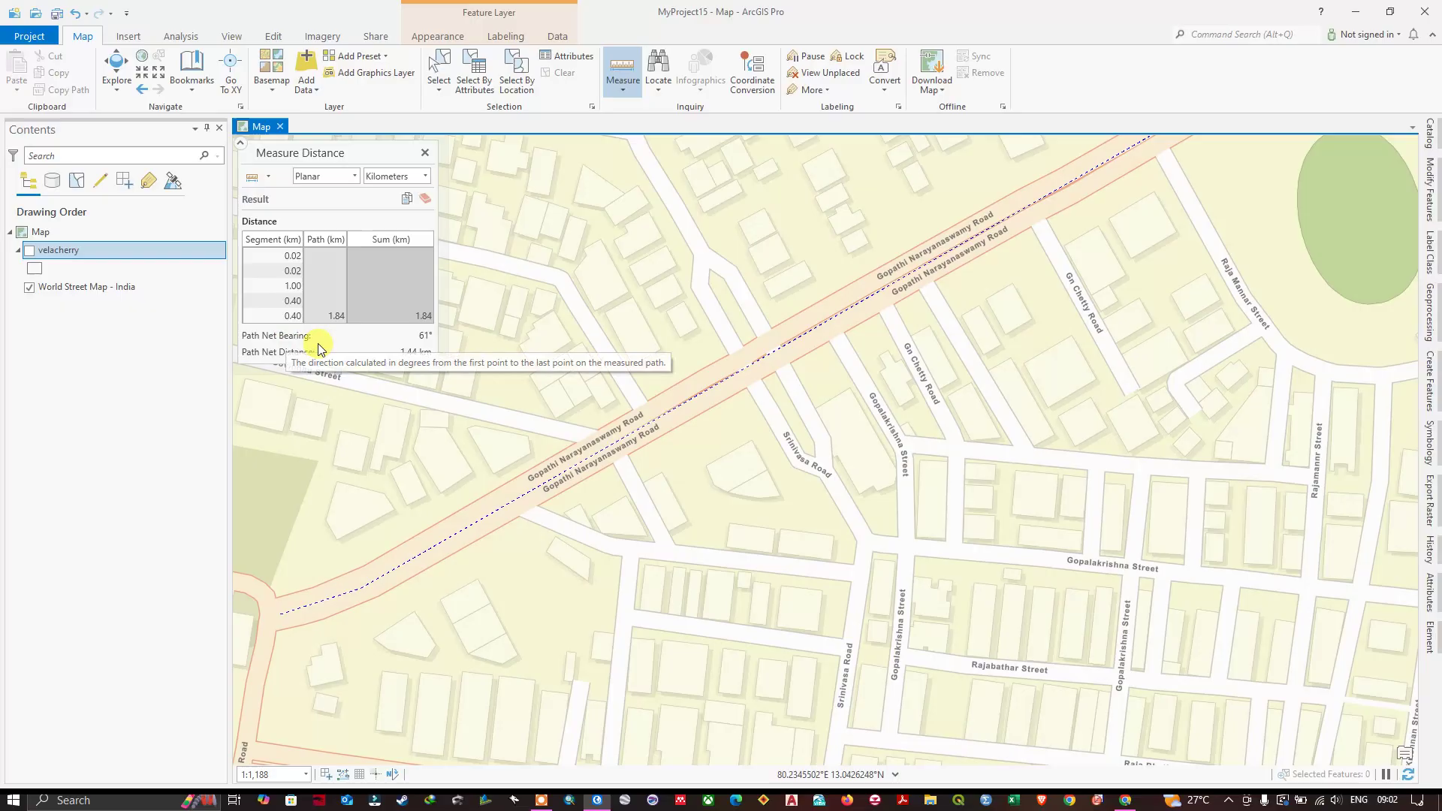
scroll(616, 442, down, 3)
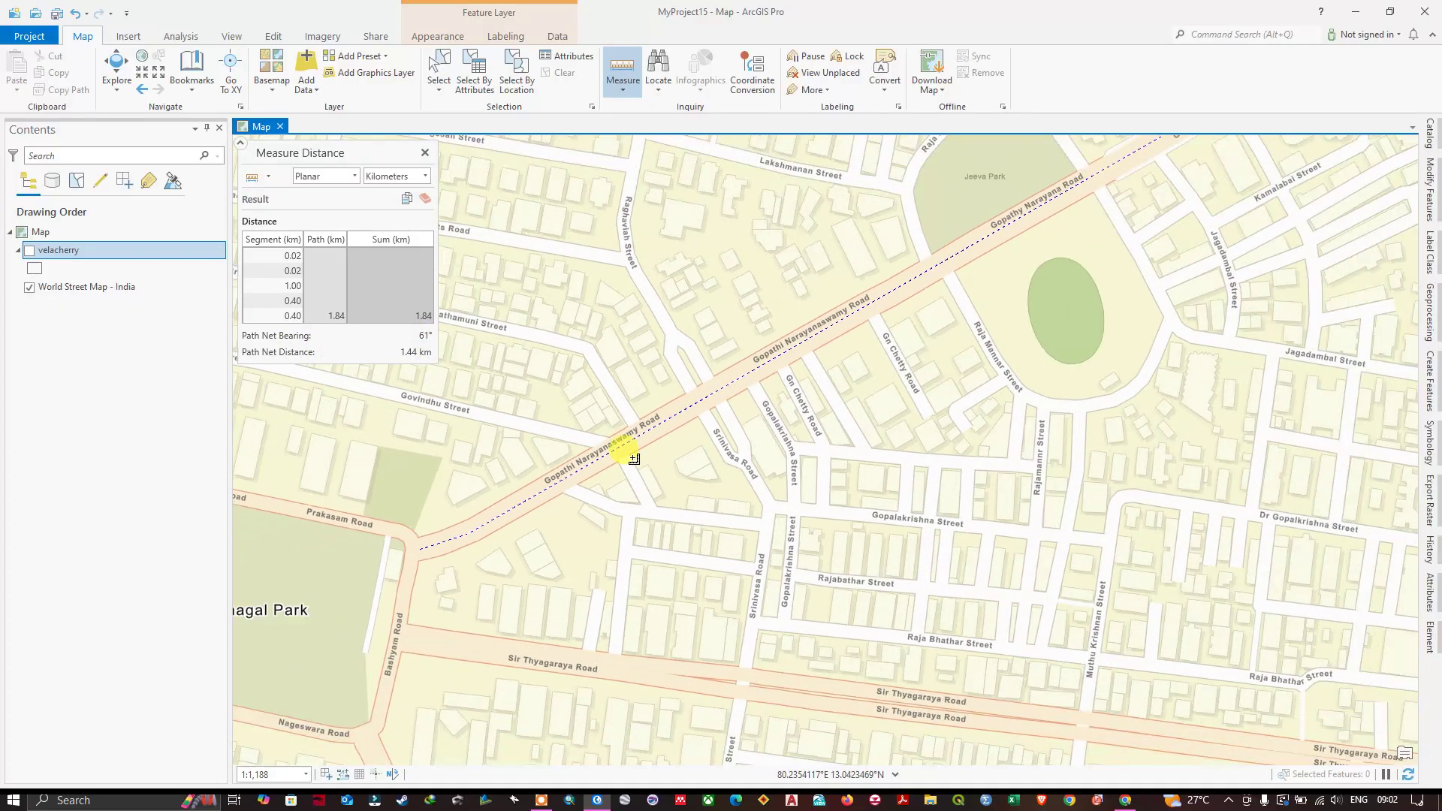
scroll(616, 443, down, 3)
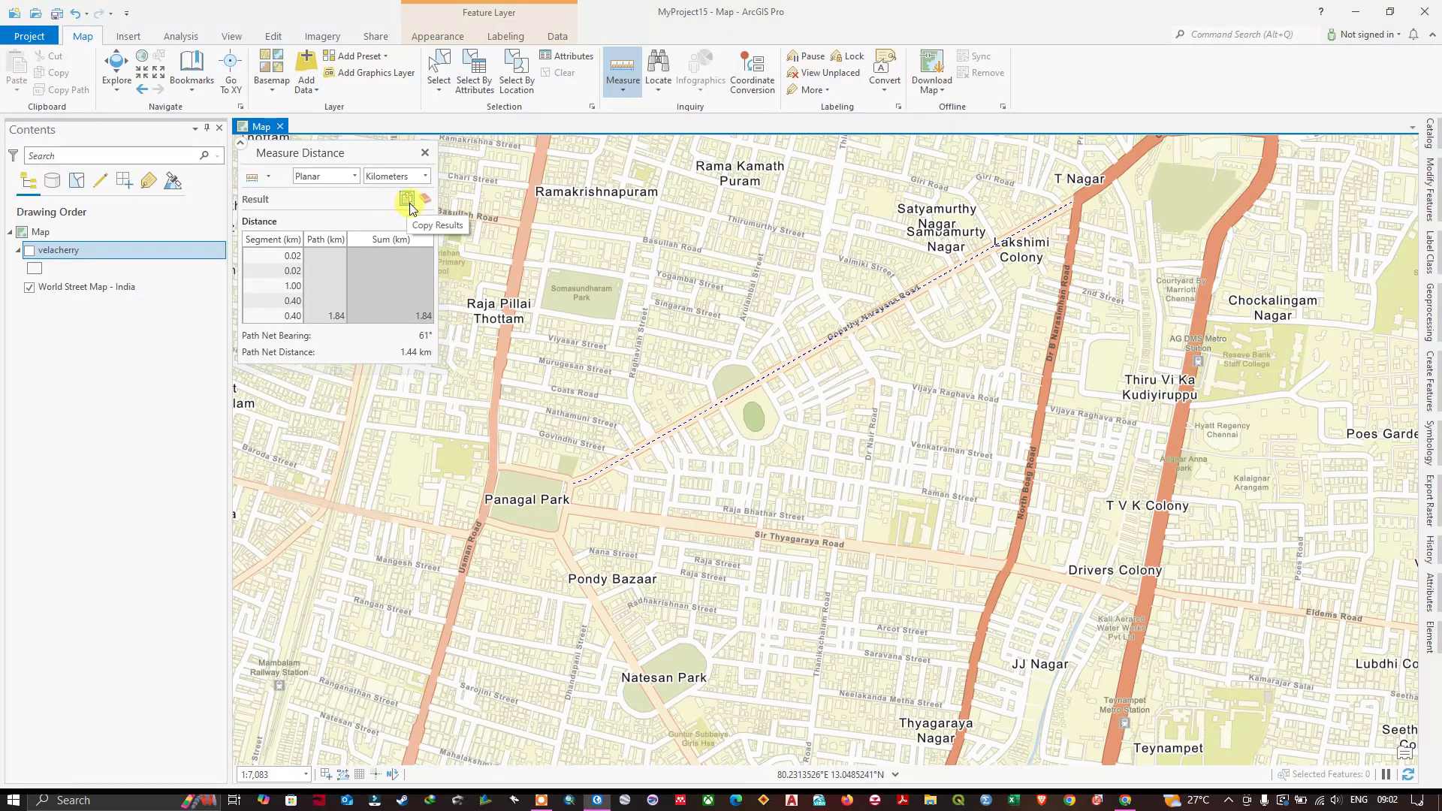
click(409, 203)
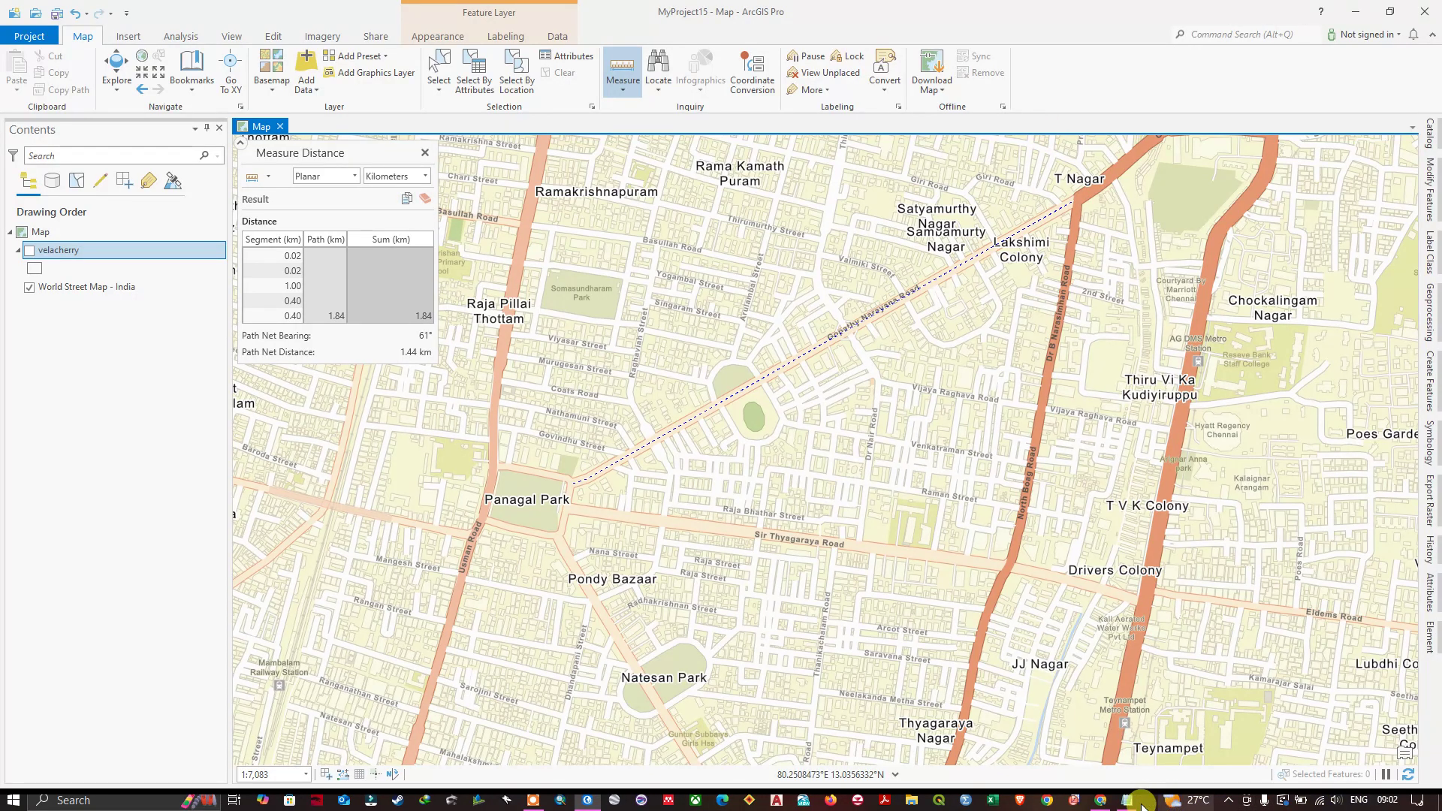
- Paste the path results (1.84 km, 61° bearing, 1.44 km net) into Notepad, then minimize it
click(1140, 800)
key(ctrl+v)
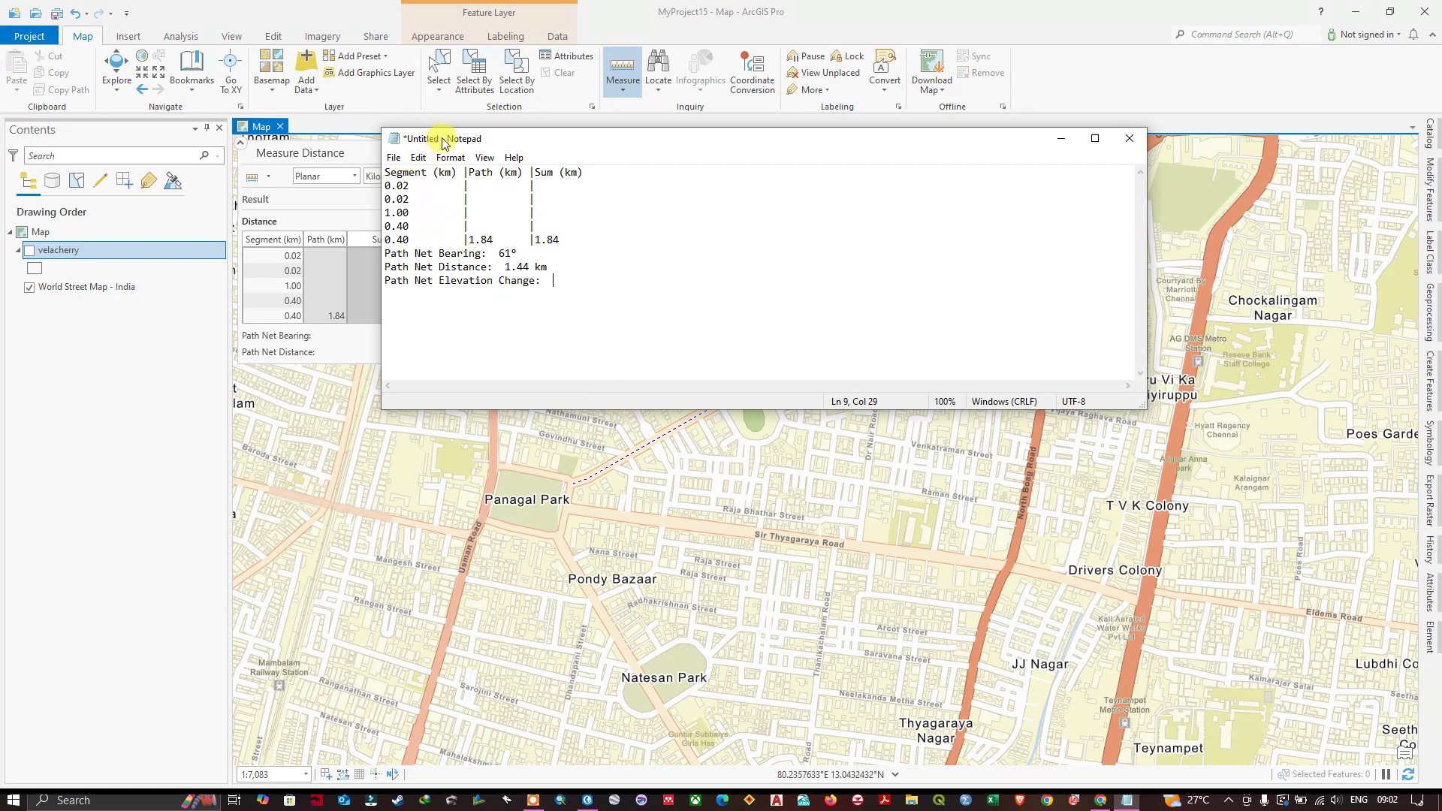
drag(513, 139, 681, 200)
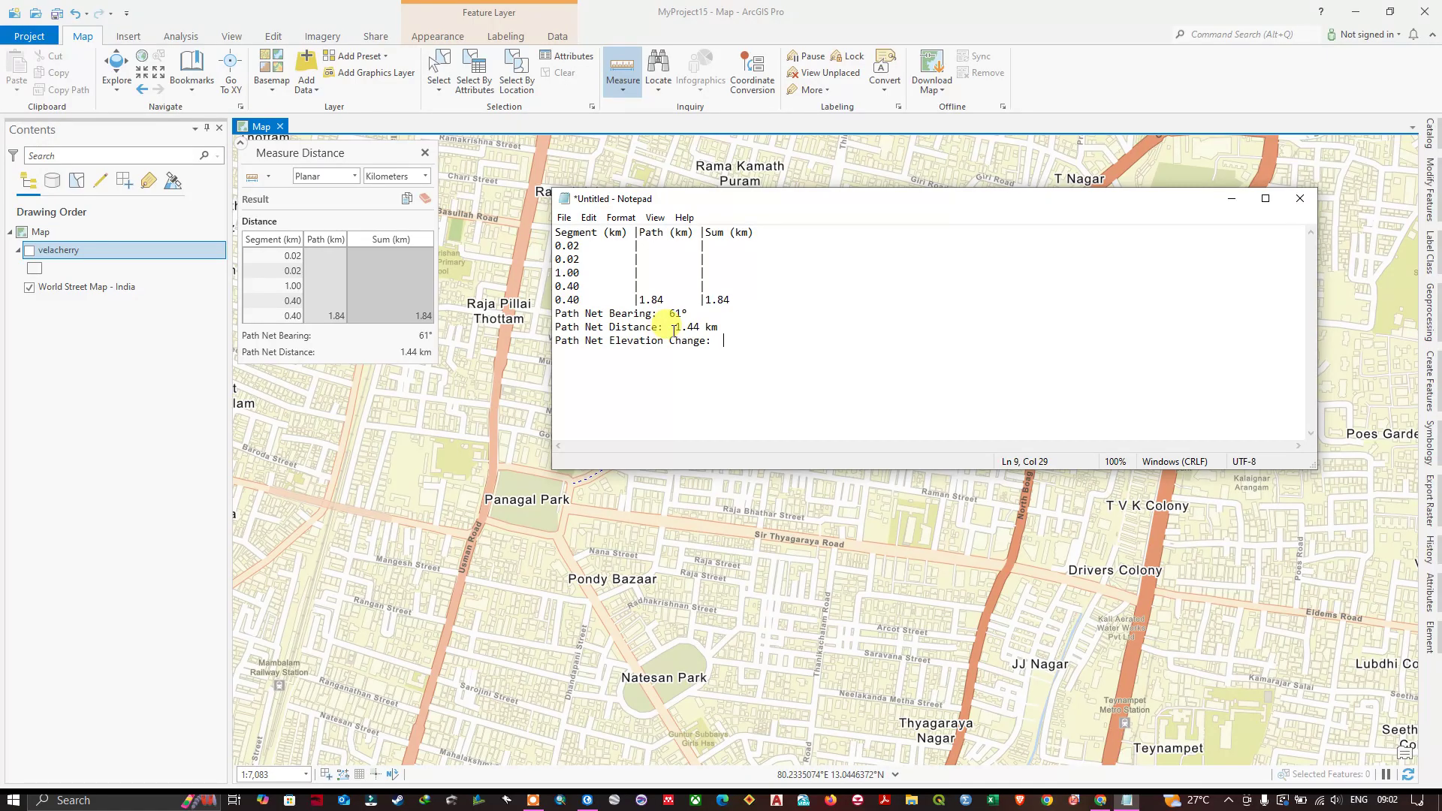
drag(675, 327, 719, 327)
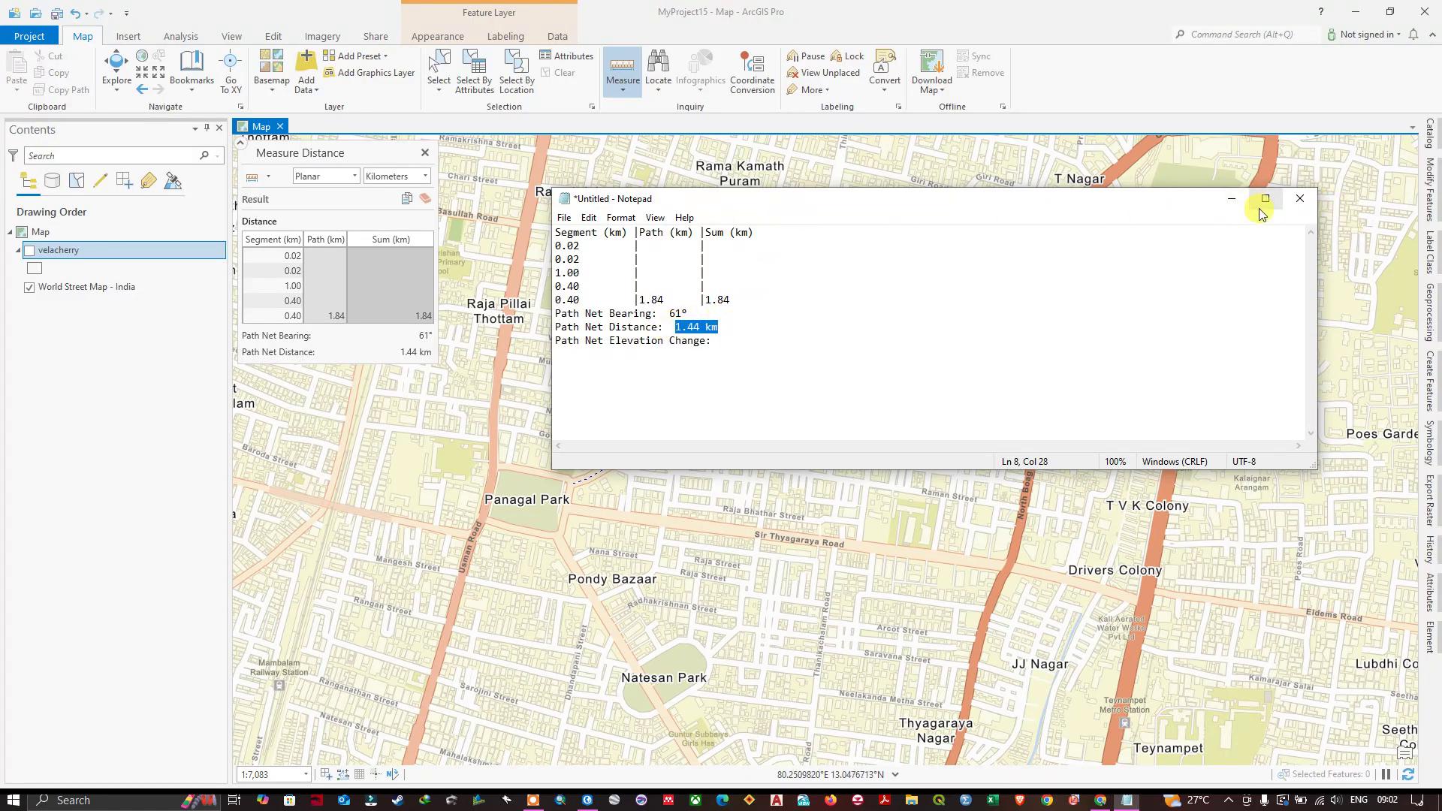
click(1232, 199)
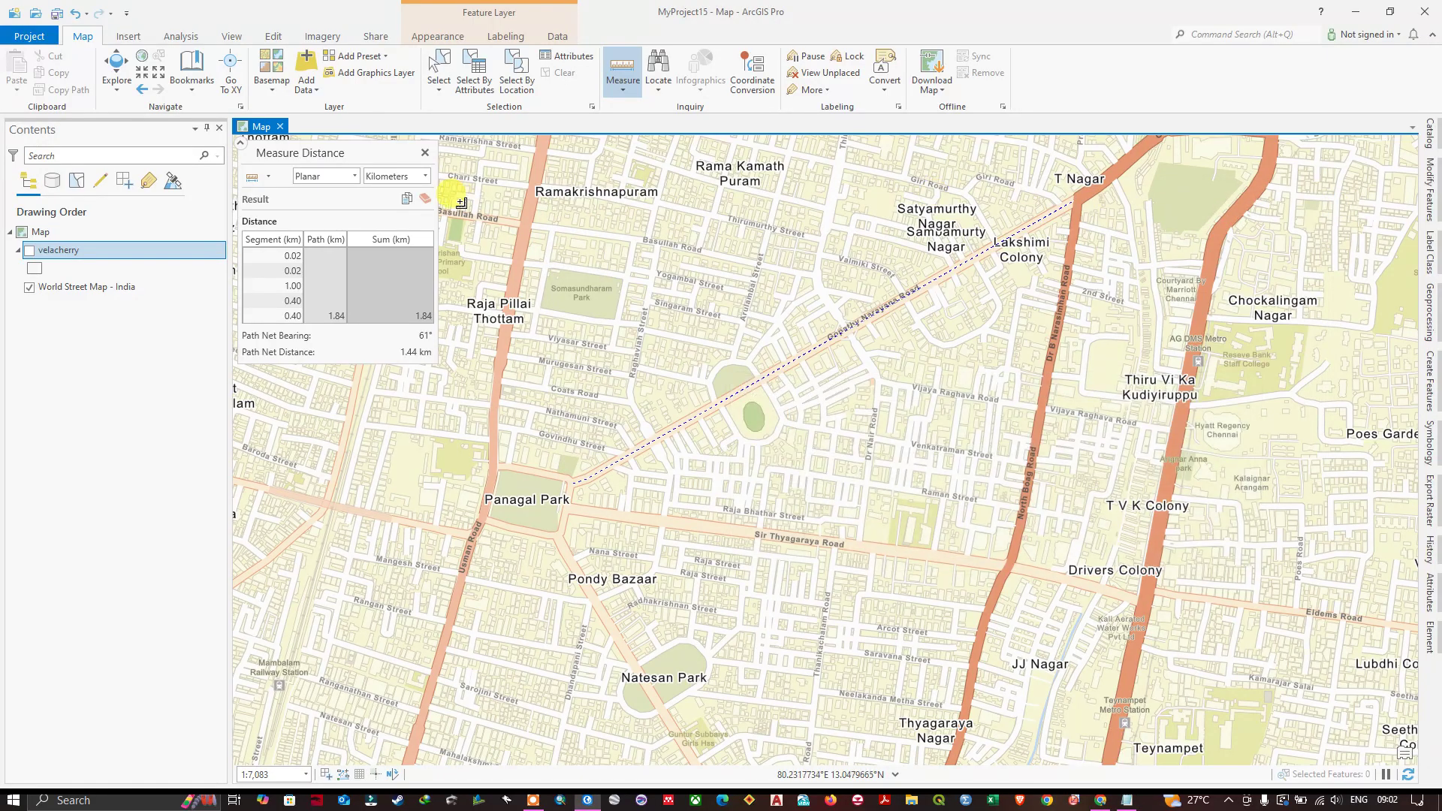
- Show the path in Miles (1.14), then US Feet (6,035.74), and clear the measurement
click(426, 178)
click(386, 231)
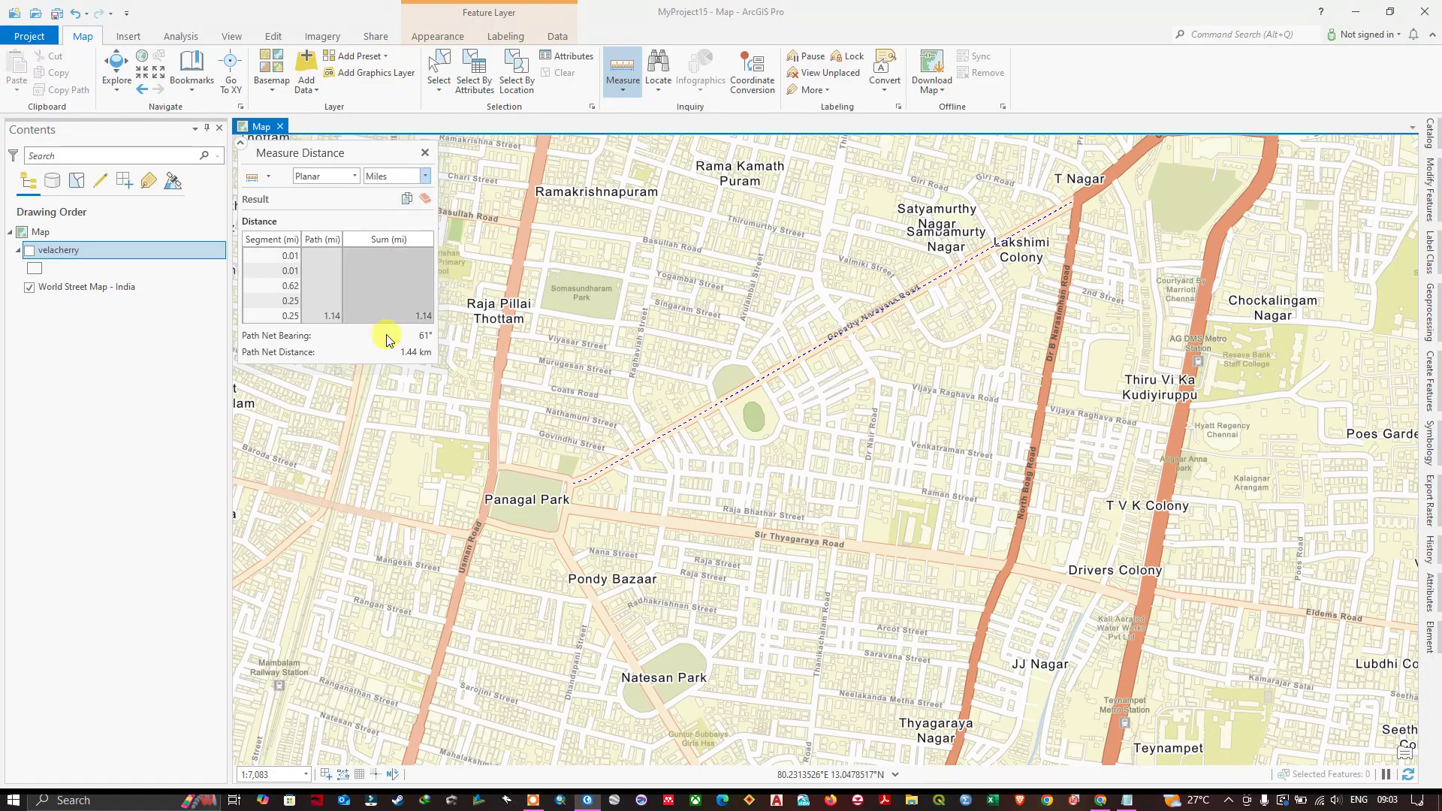
click(415, 319)
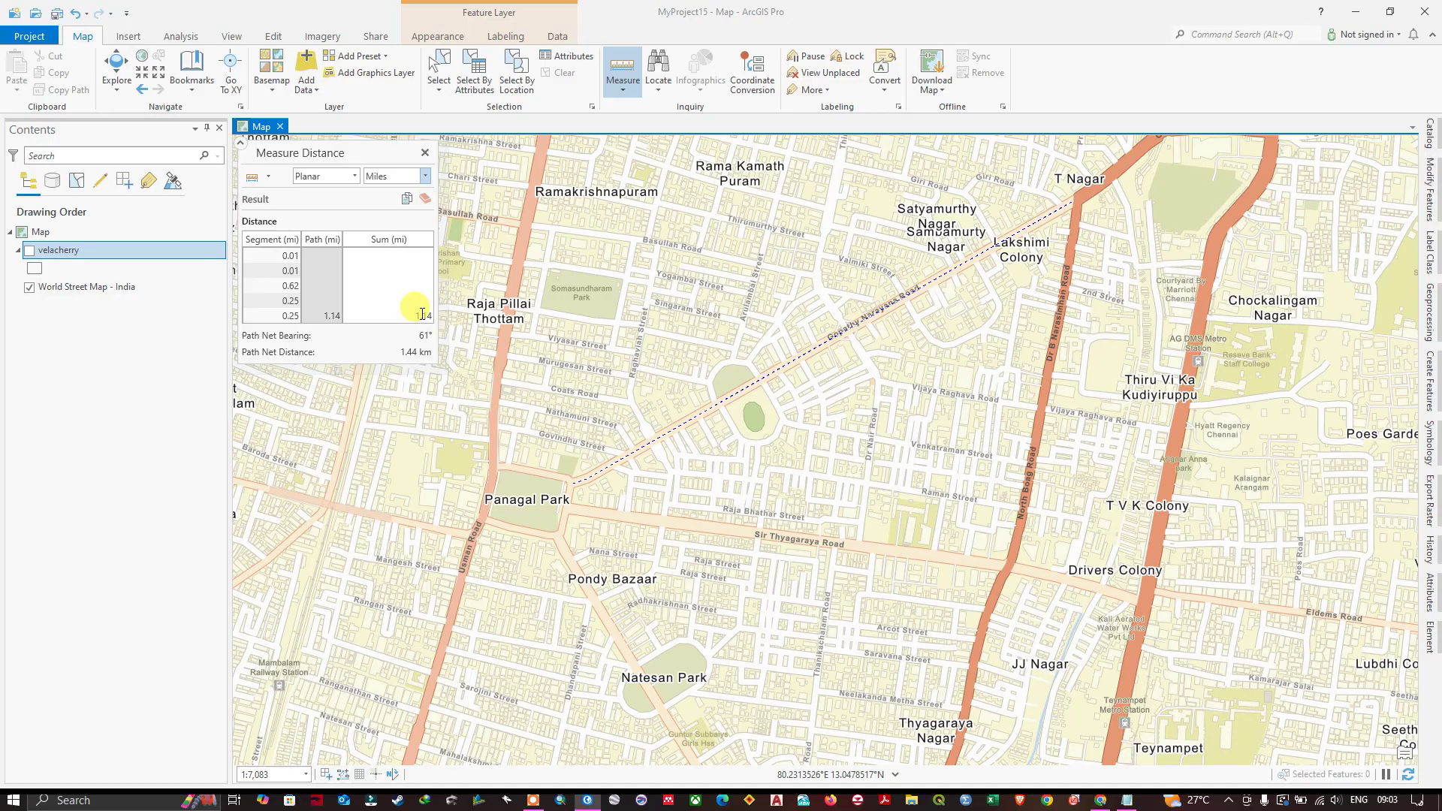
click(427, 176)
click(384, 257)
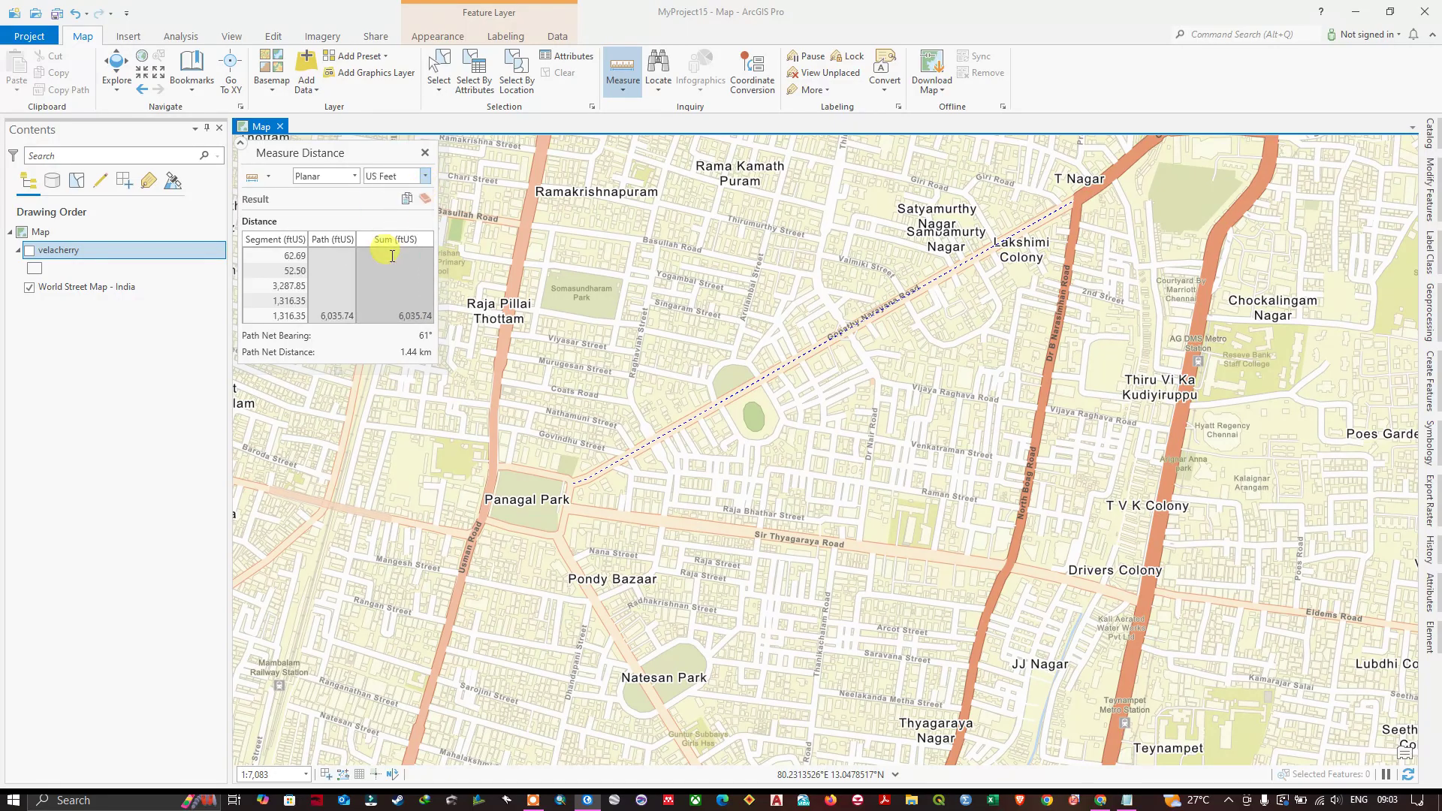
drag(398, 316, 430, 314)
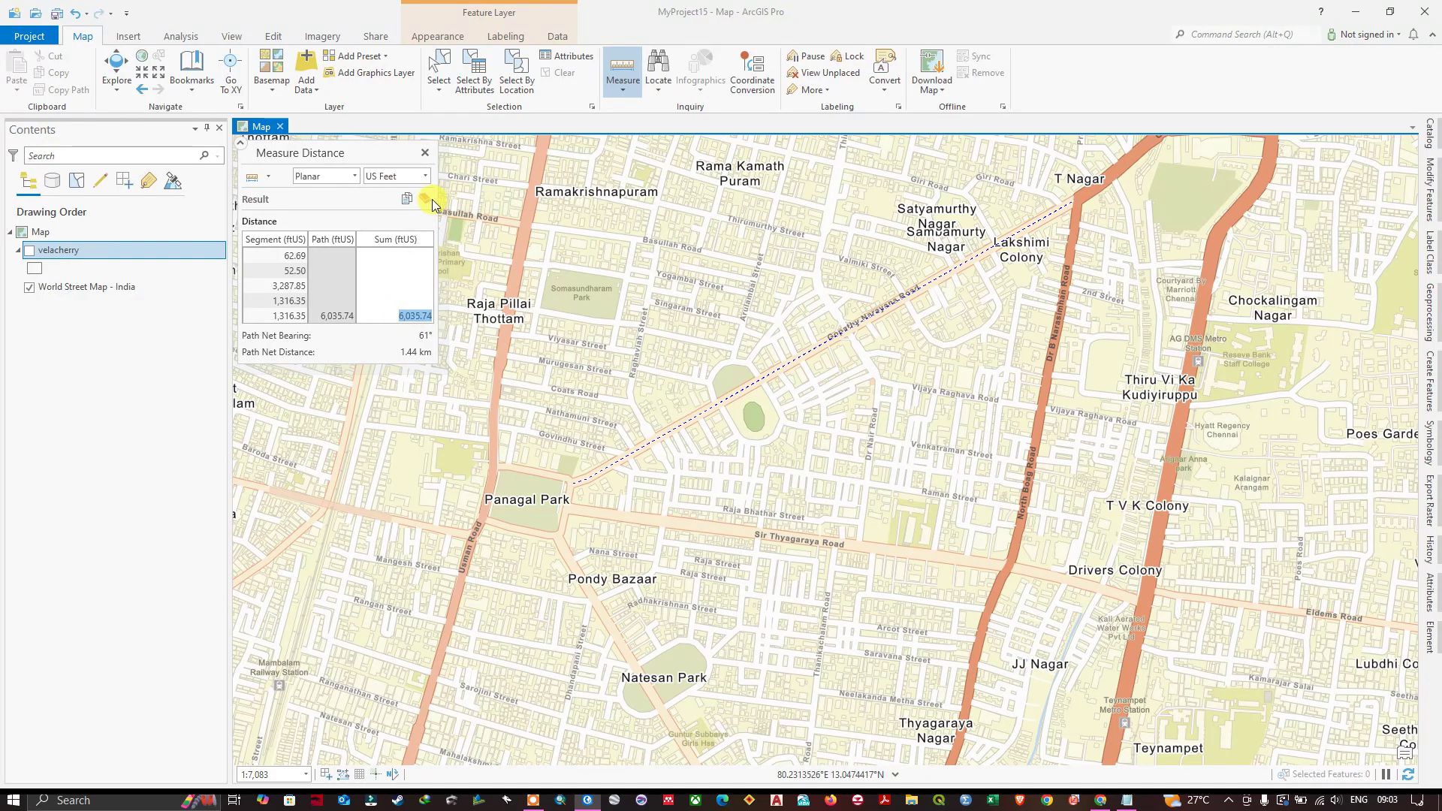
click(430, 199)
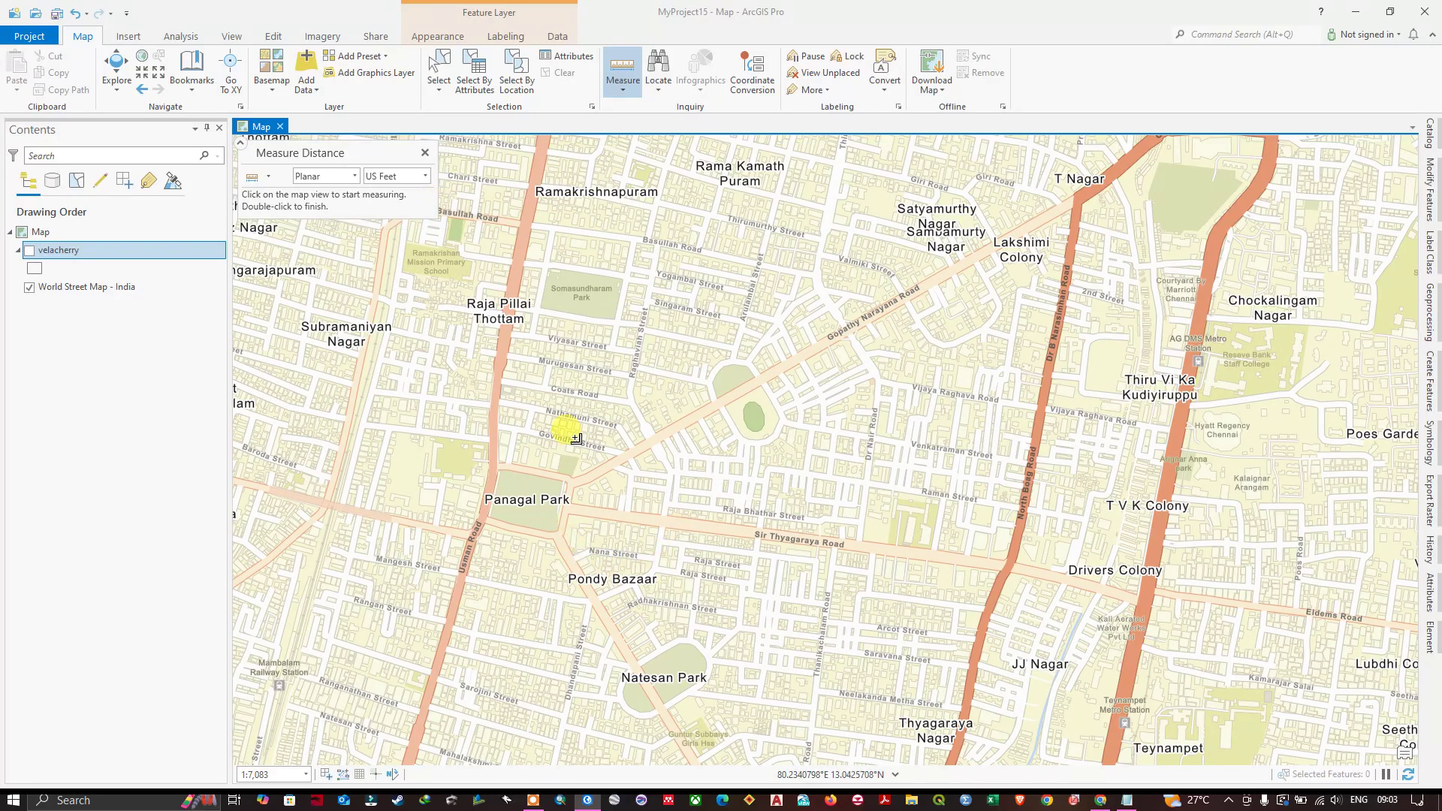
scroll(741, 400, down, 3)
scroll(750, 393, up, 6)
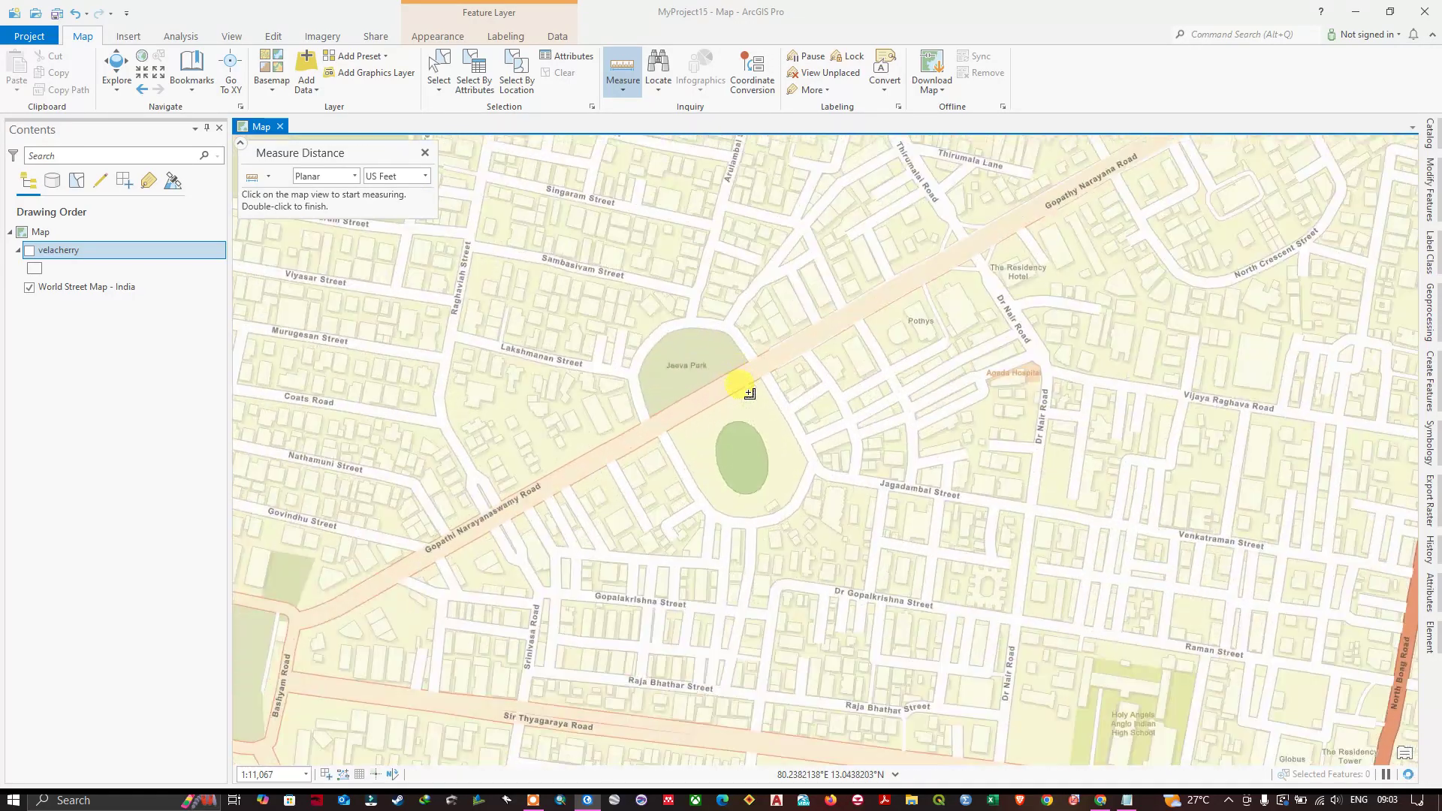
scroll(743, 404, up, 2)
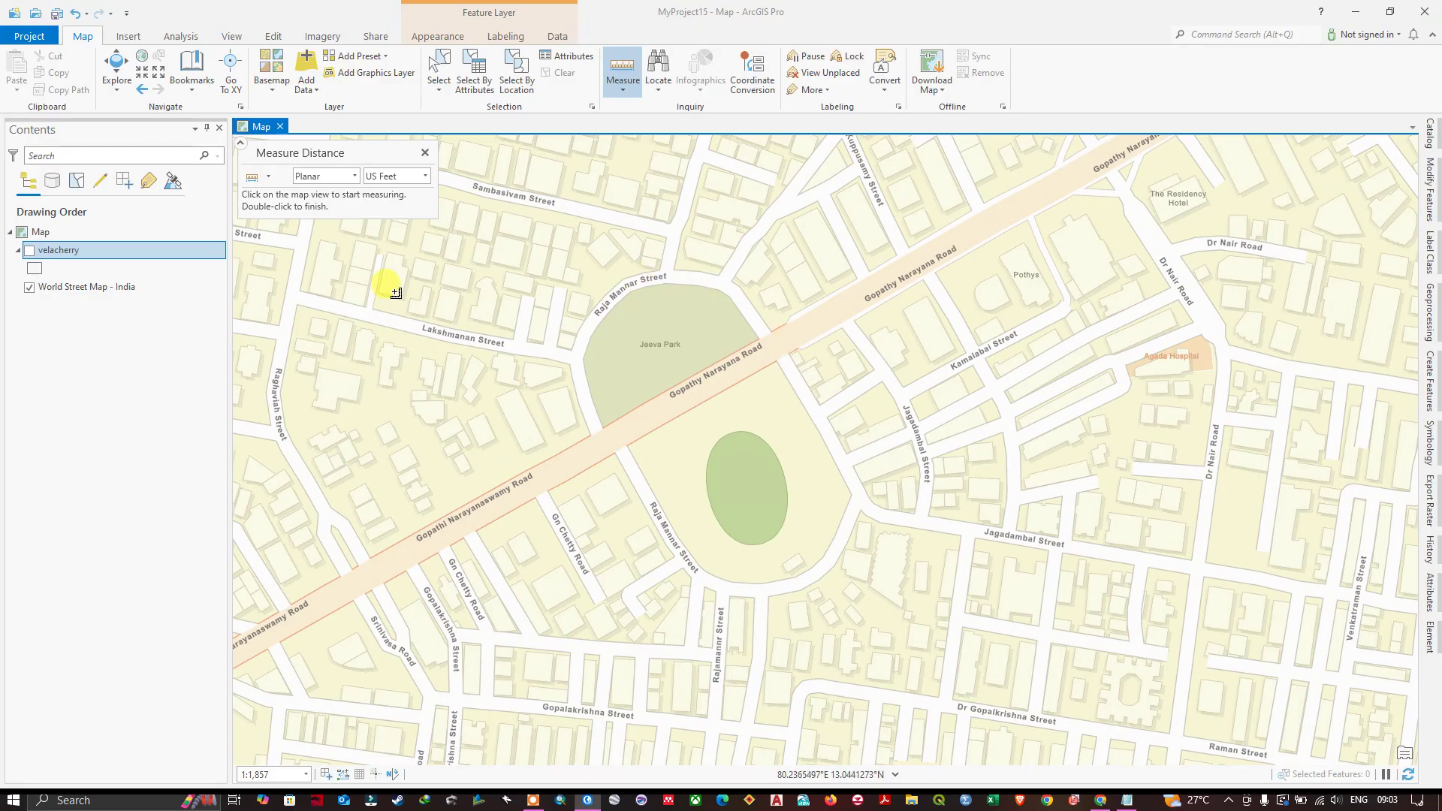
- Keep Measure Distance and trace Jeeva Park's west edge up to its northern curve
click(270, 178)
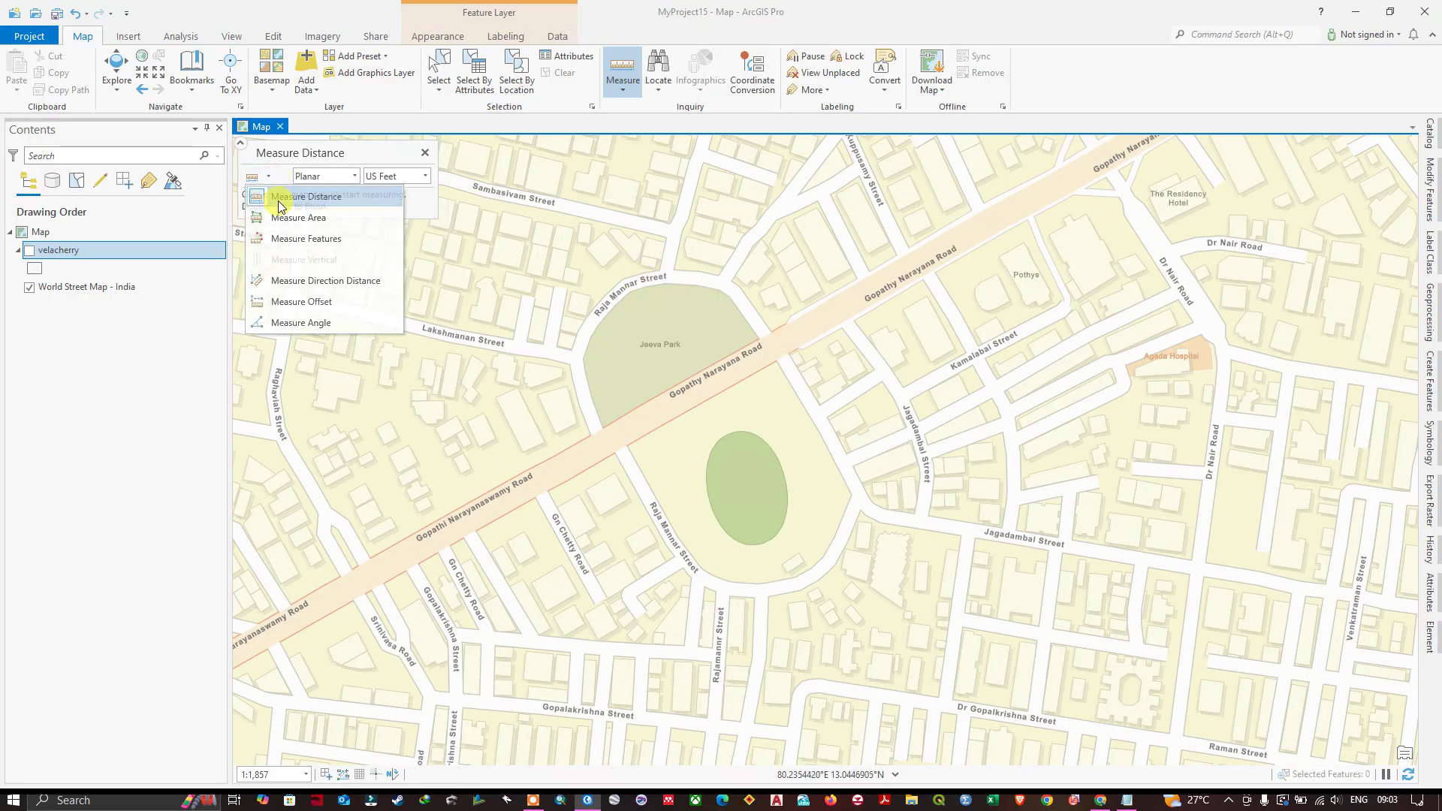
click(323, 194)
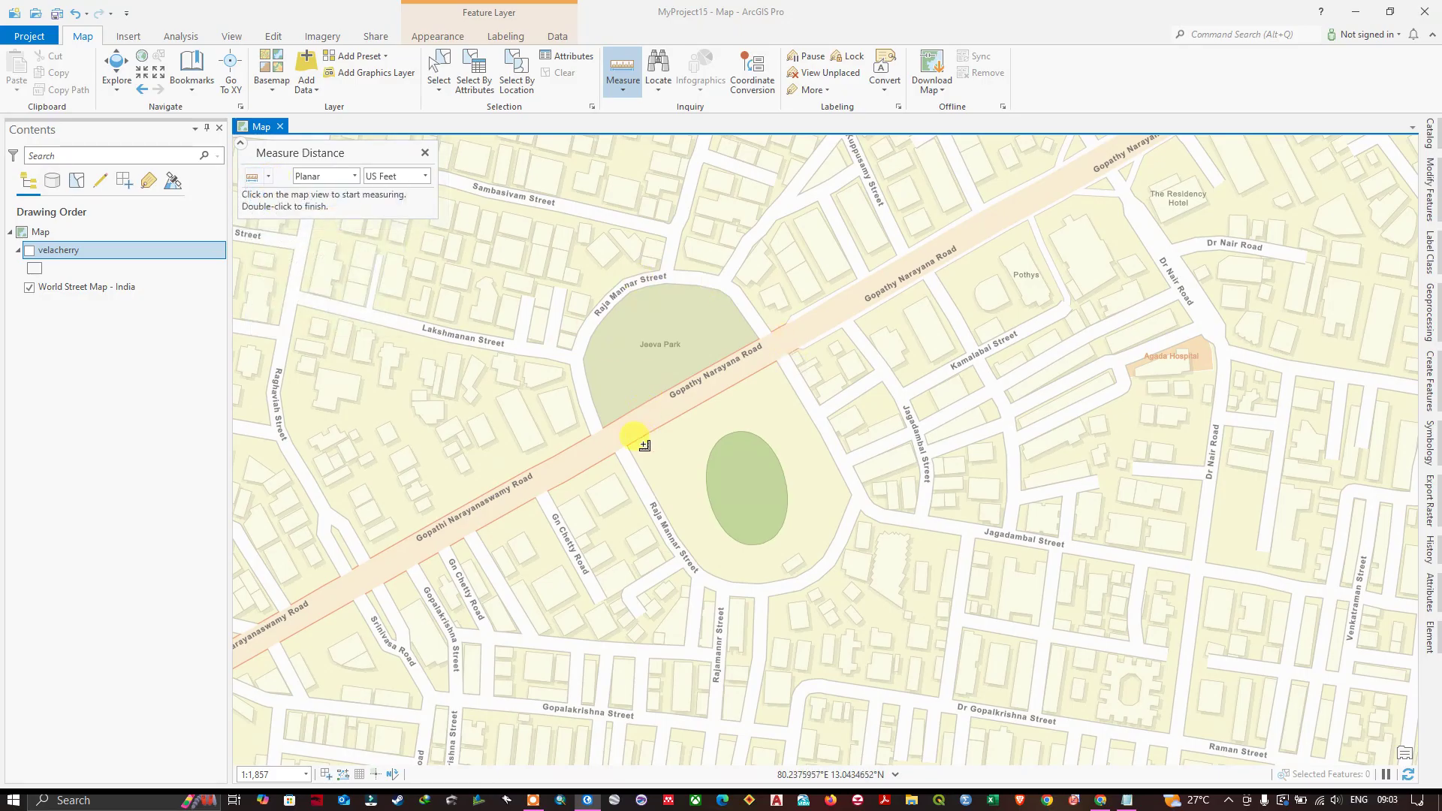
click(597, 433)
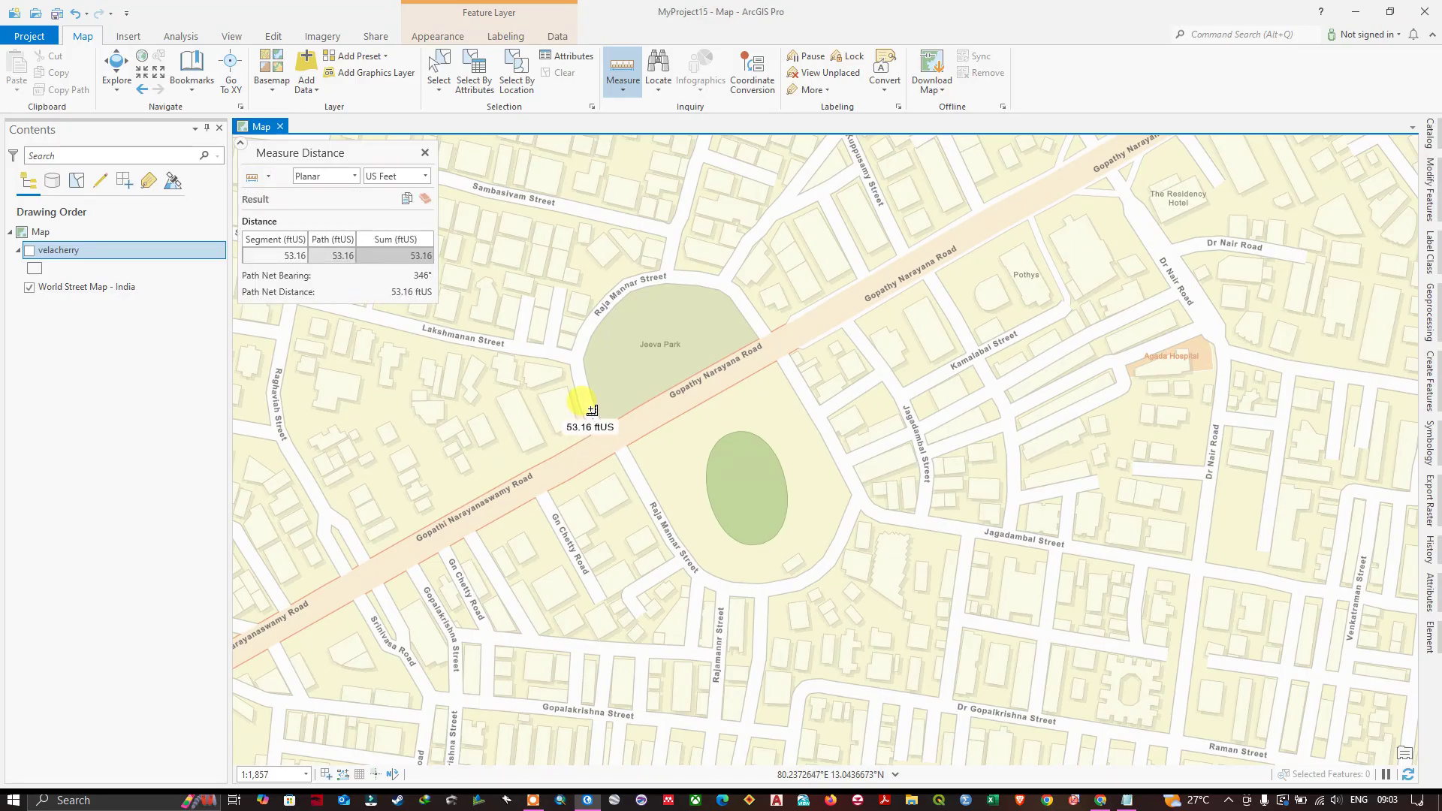
click(588, 412)
click(581, 386)
click(572, 359)
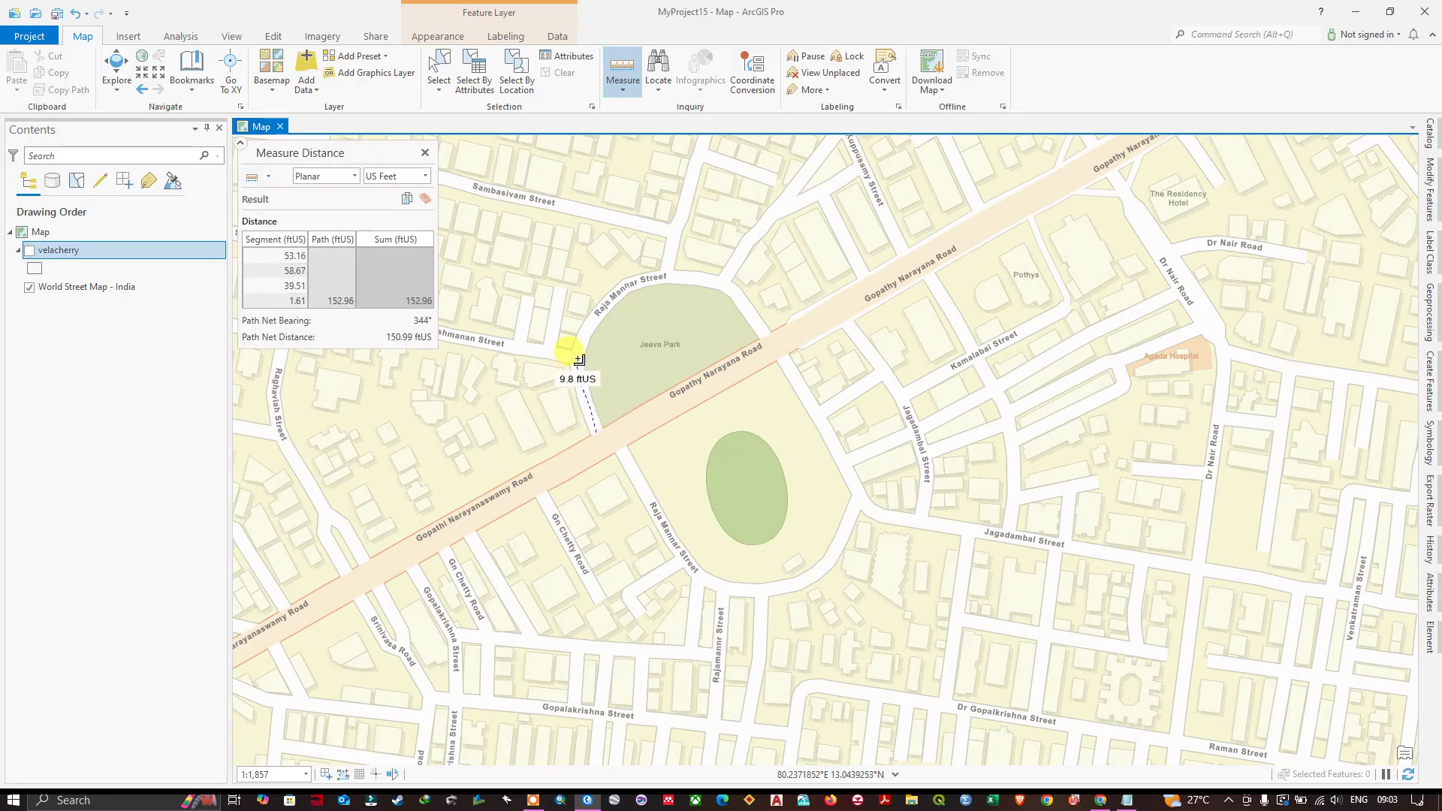
click(583, 345)
click(579, 333)
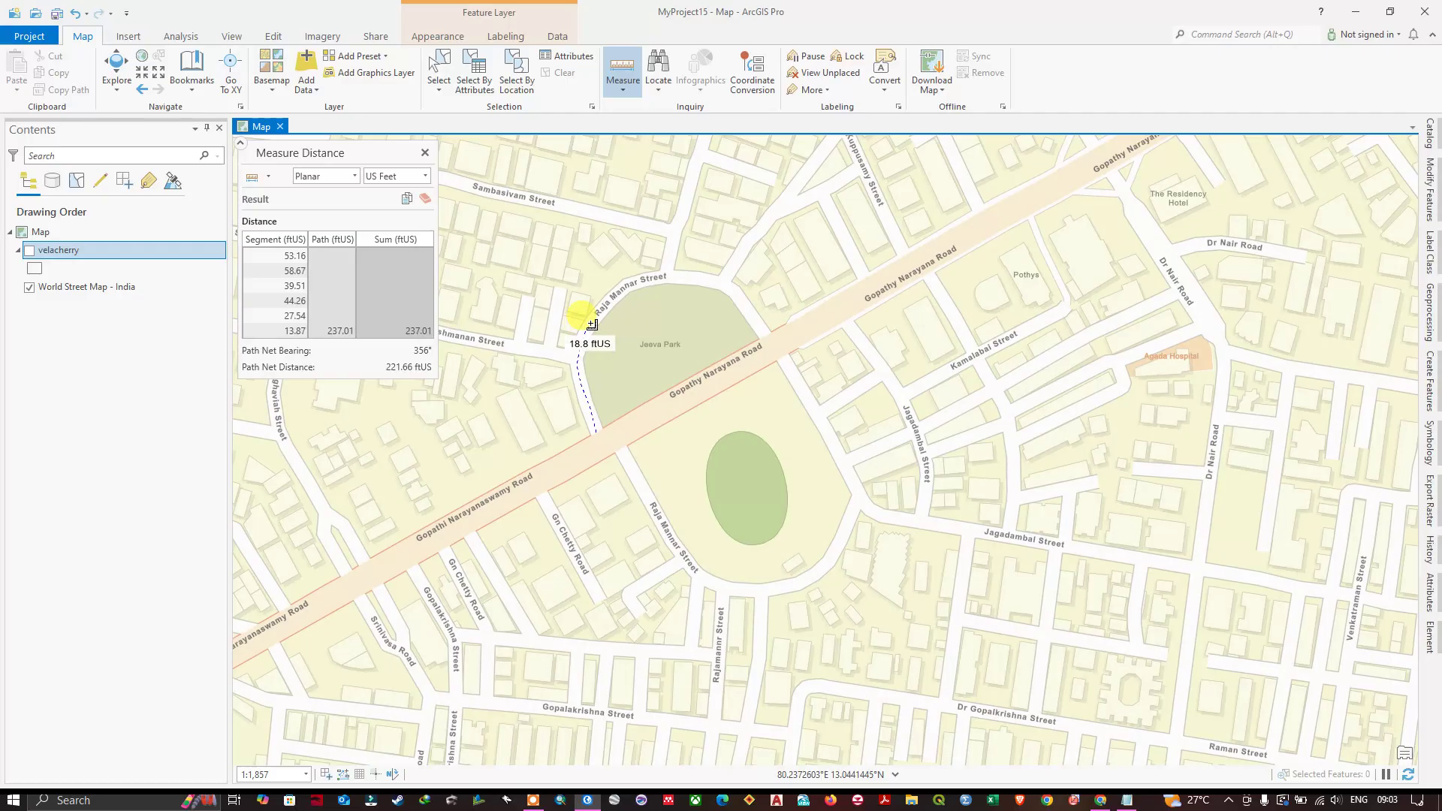
click(595, 316)
click(607, 302)
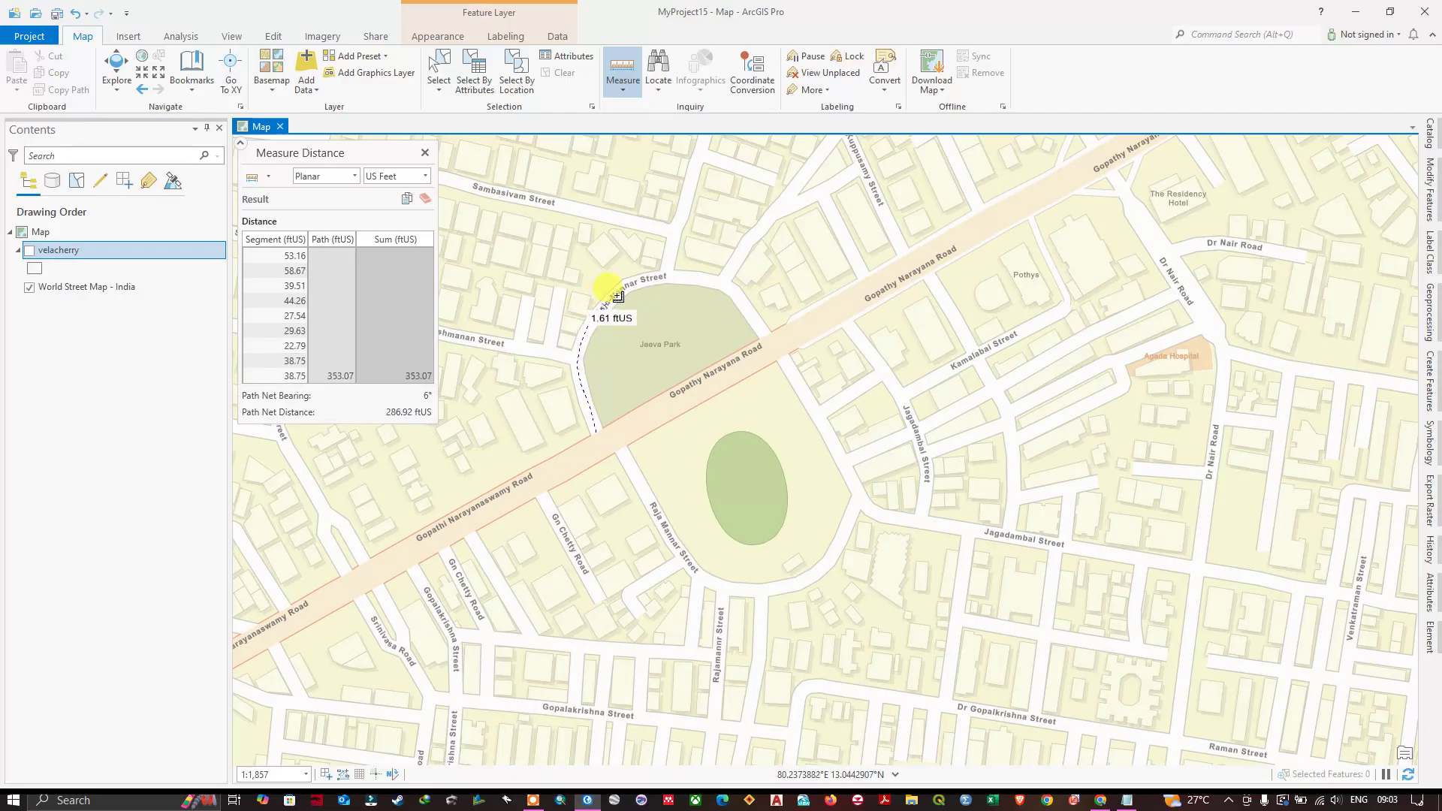
click(620, 290)
click(629, 285)
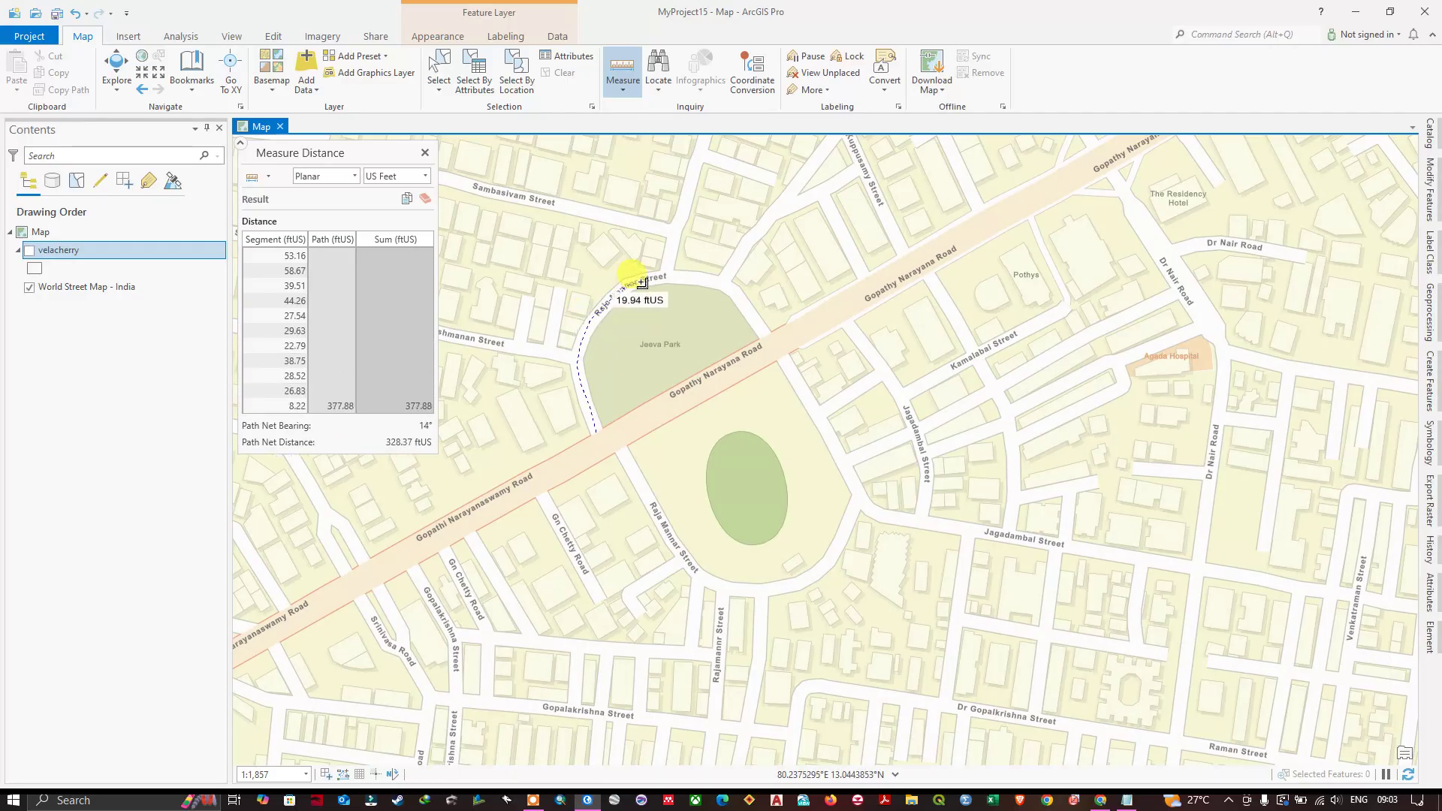
- Continue along the park's northern edge and round the northeast corner to the eastern corner
click(658, 278)
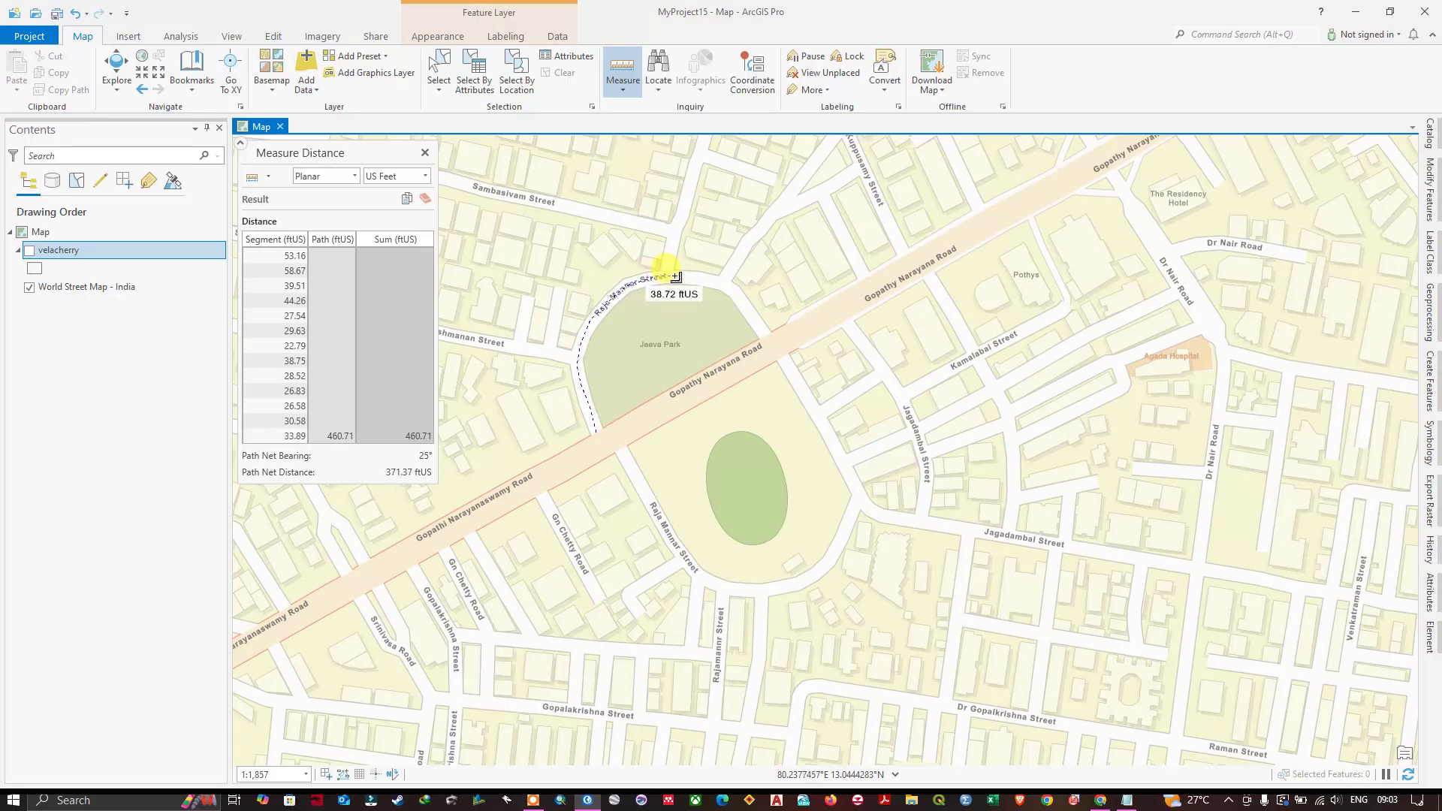
click(677, 275)
click(701, 282)
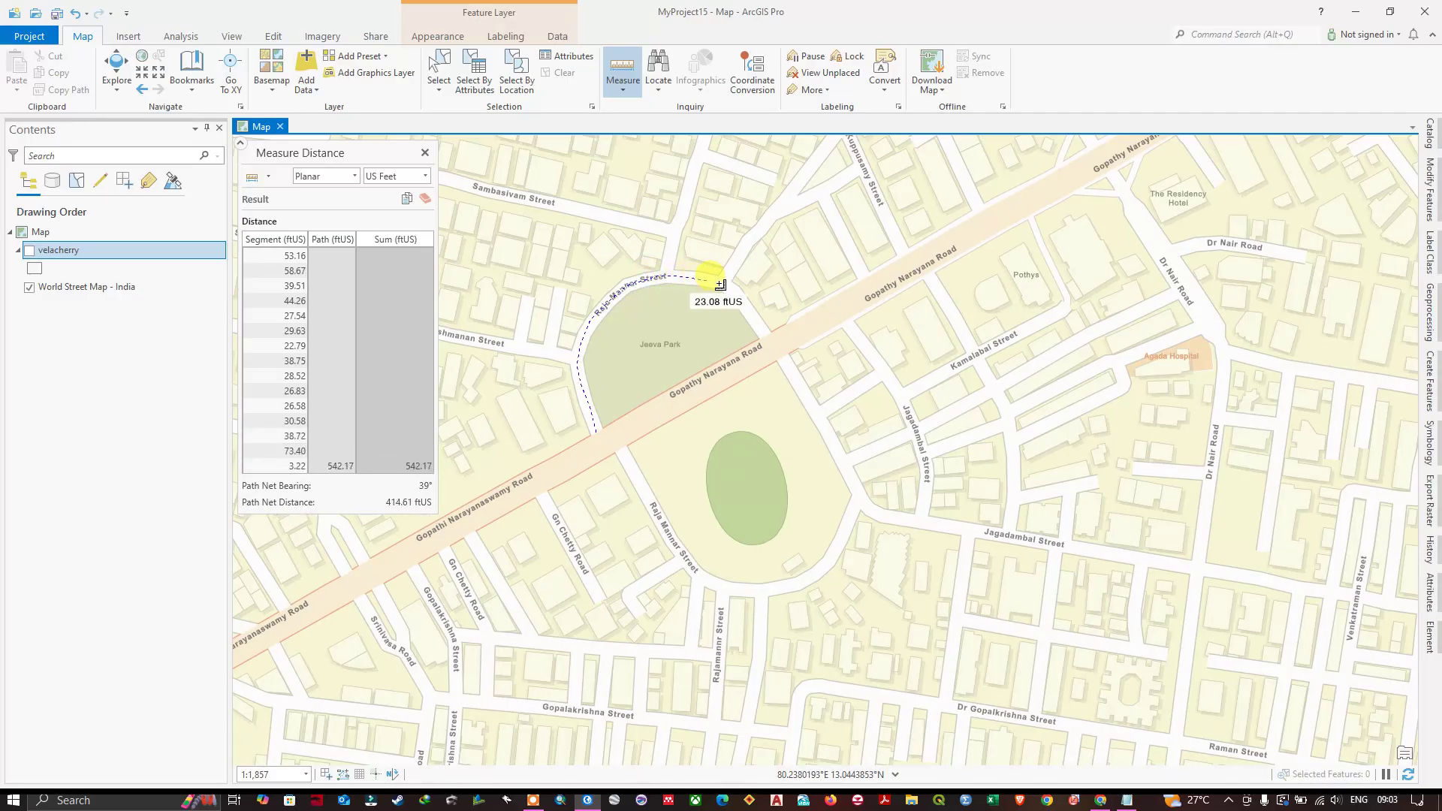
click(722, 281)
click(738, 295)
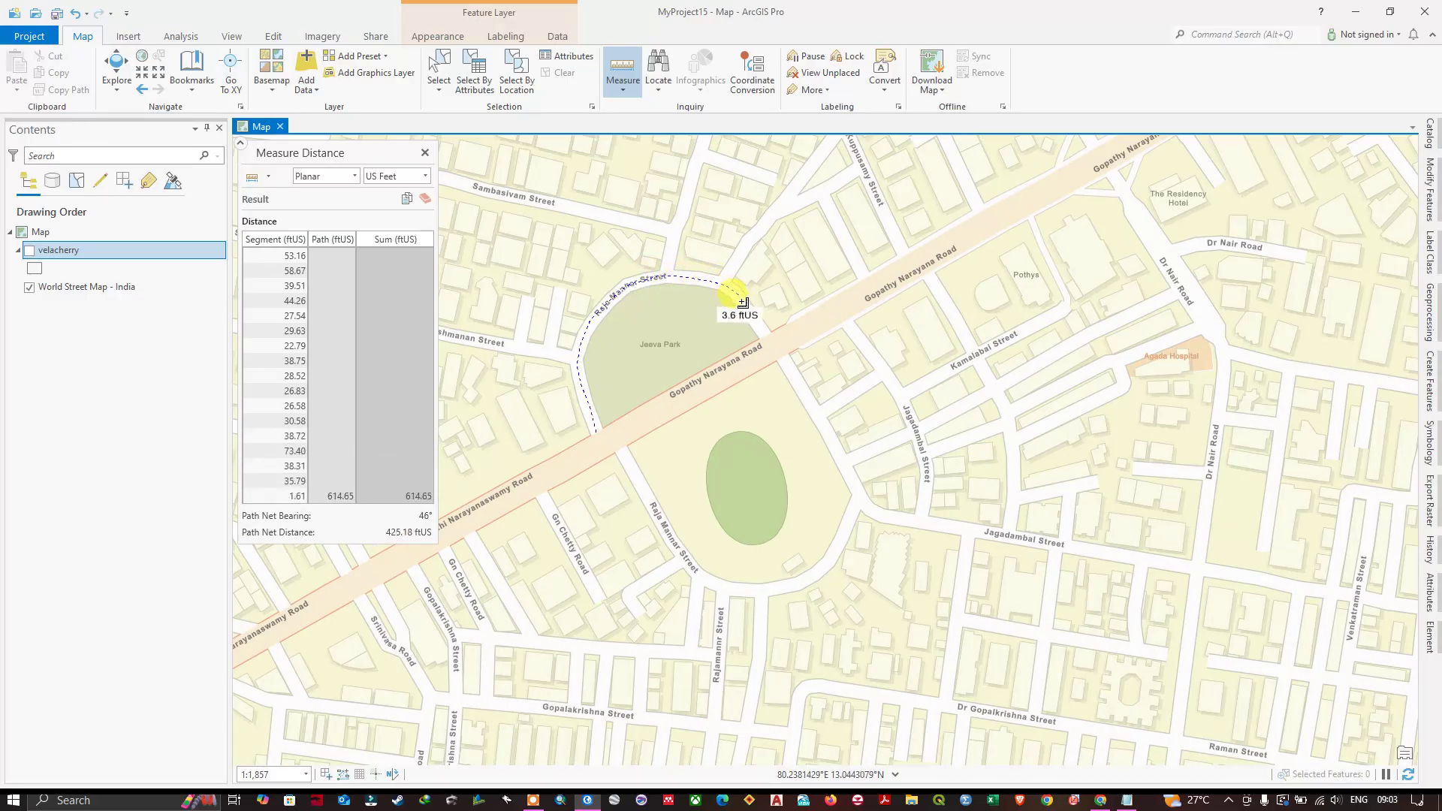
click(749, 309)
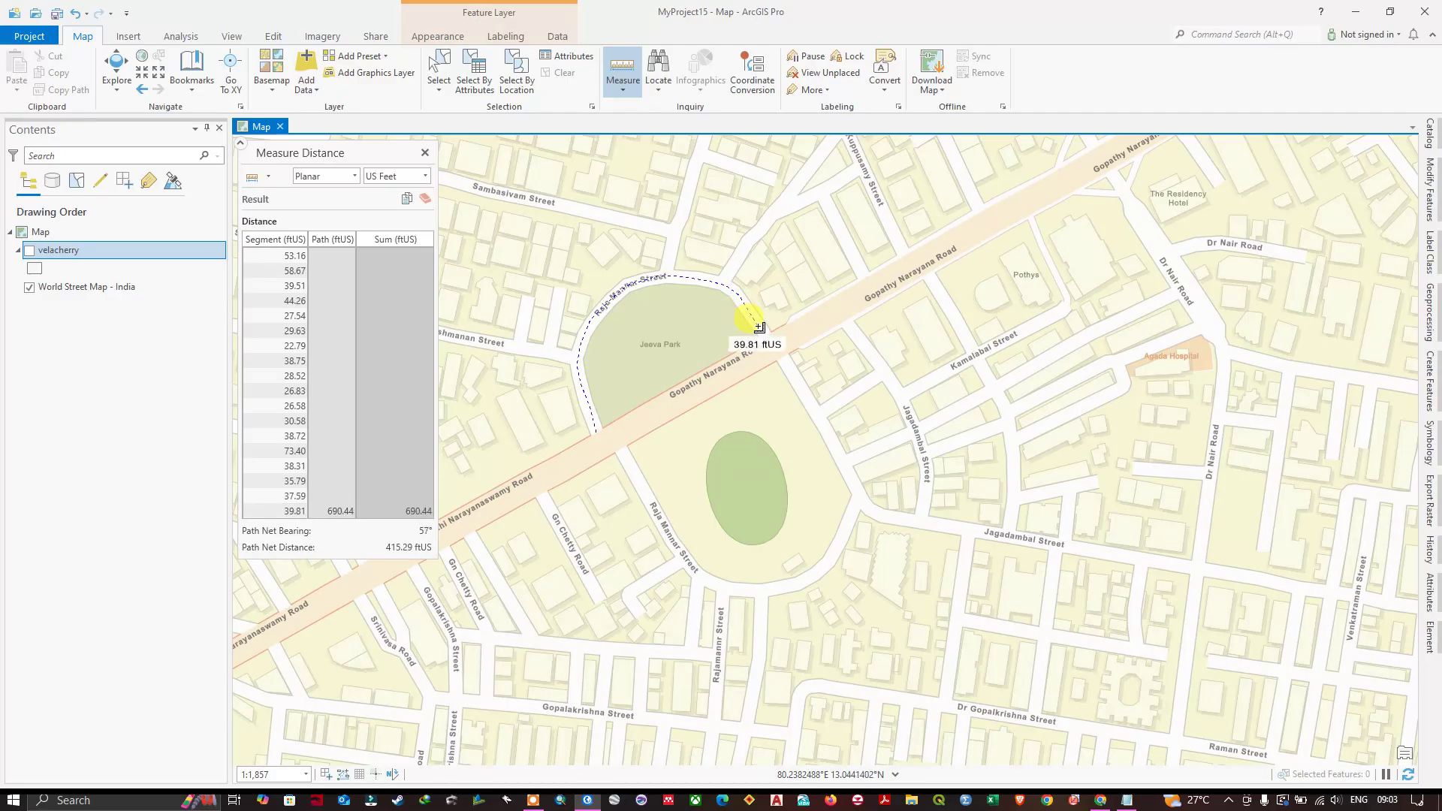
click(757, 327)
click(766, 339)
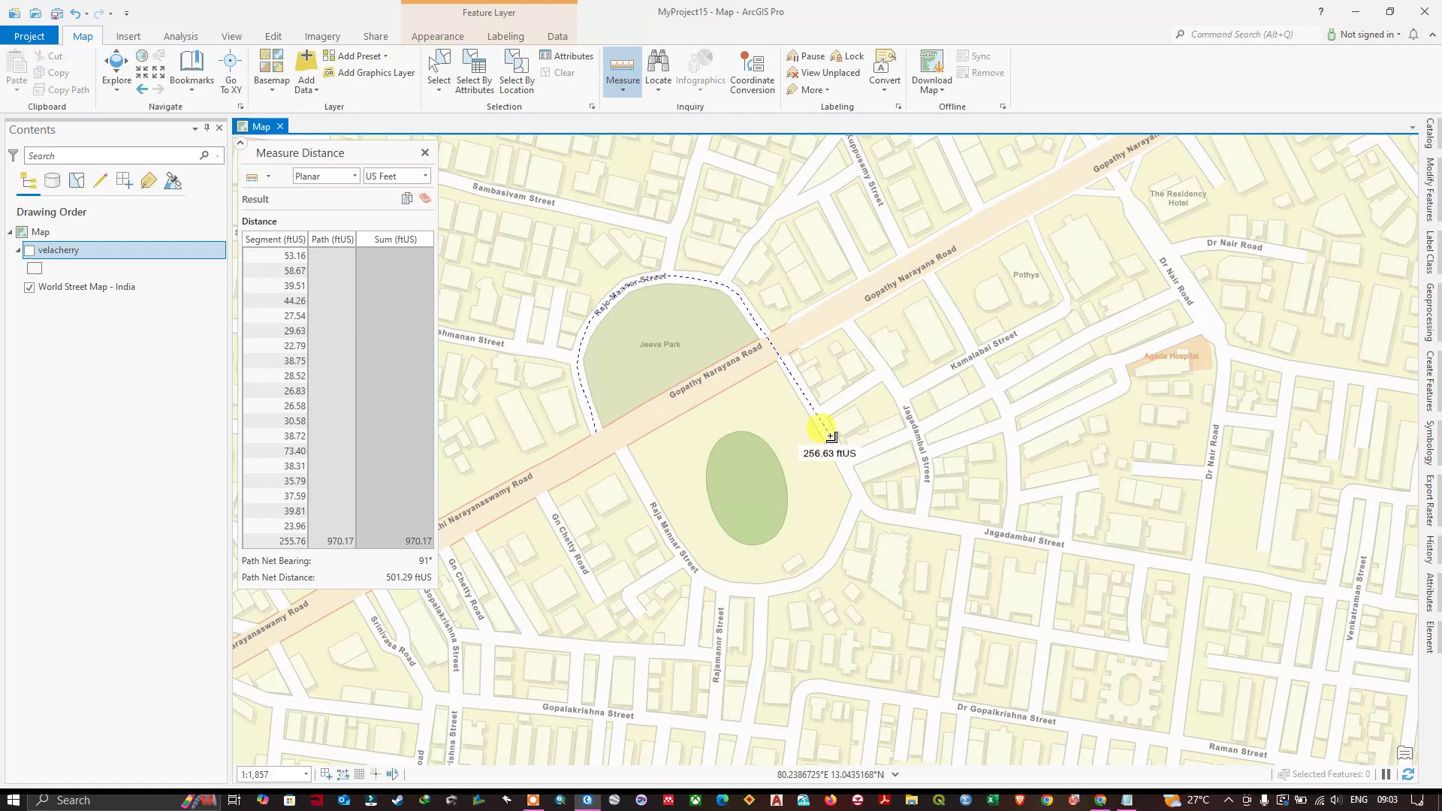
- Trace the oval ground's east, south and west edges back near the start, totalling 1,950.39 US feet
click(847, 469)
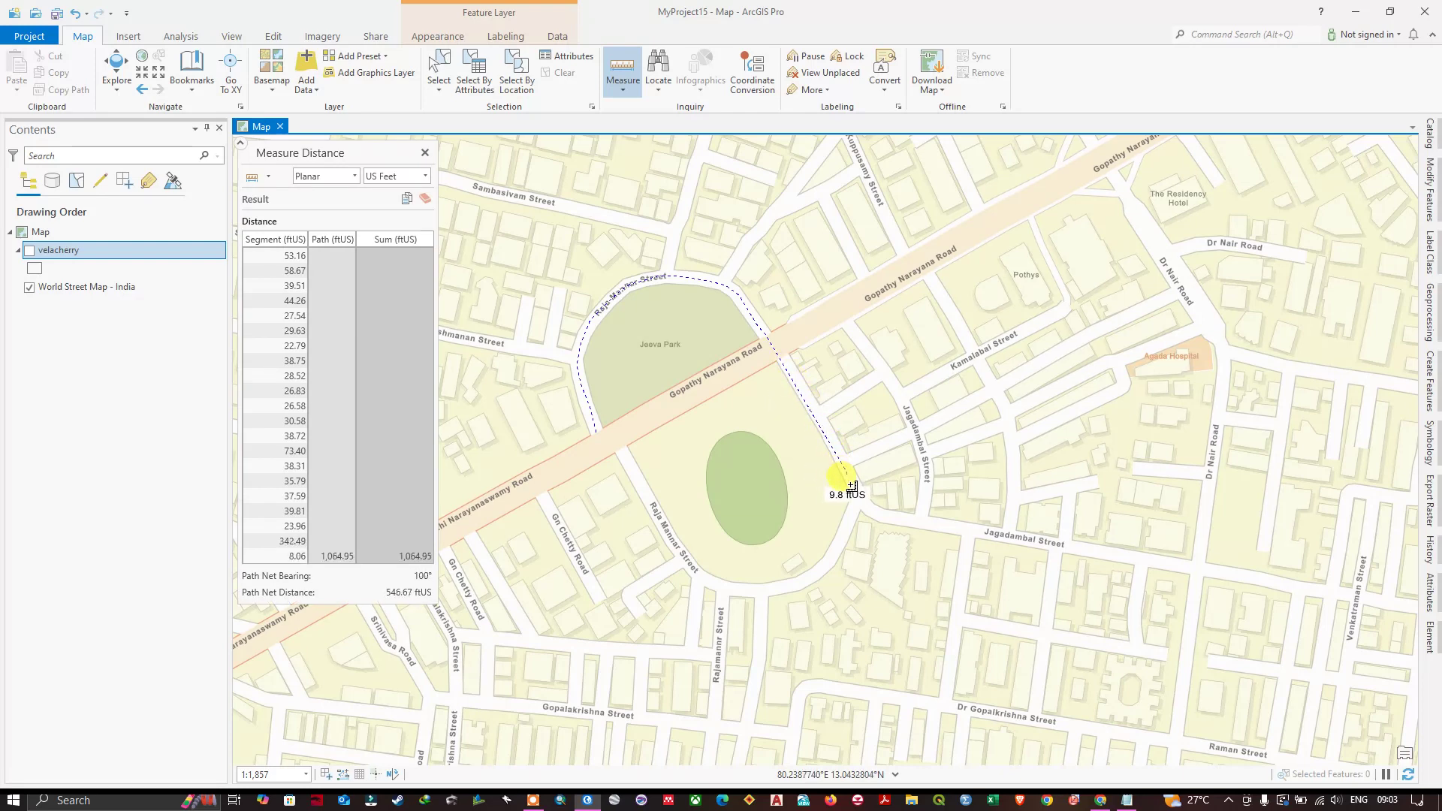
click(852, 494)
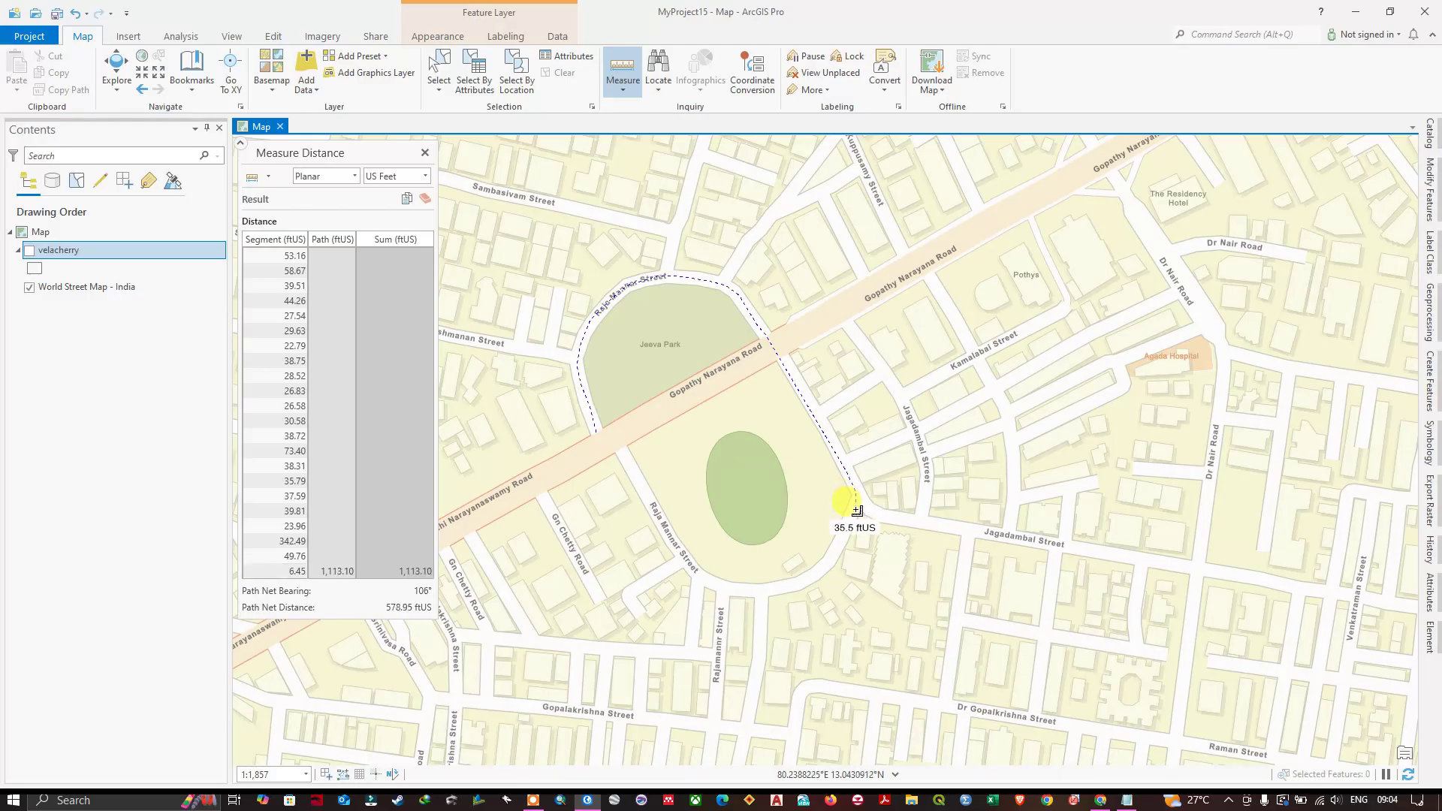
click(855, 513)
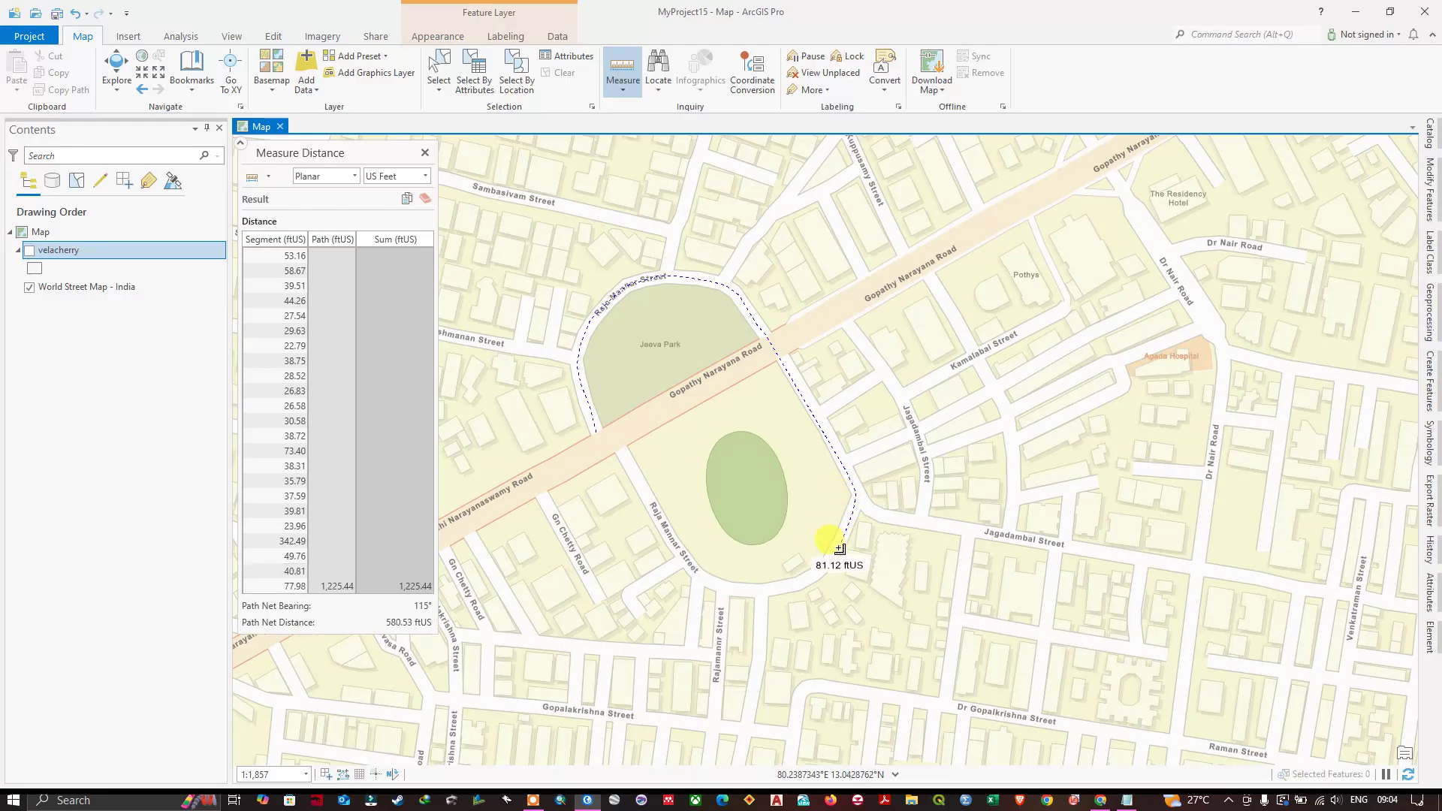
click(839, 548)
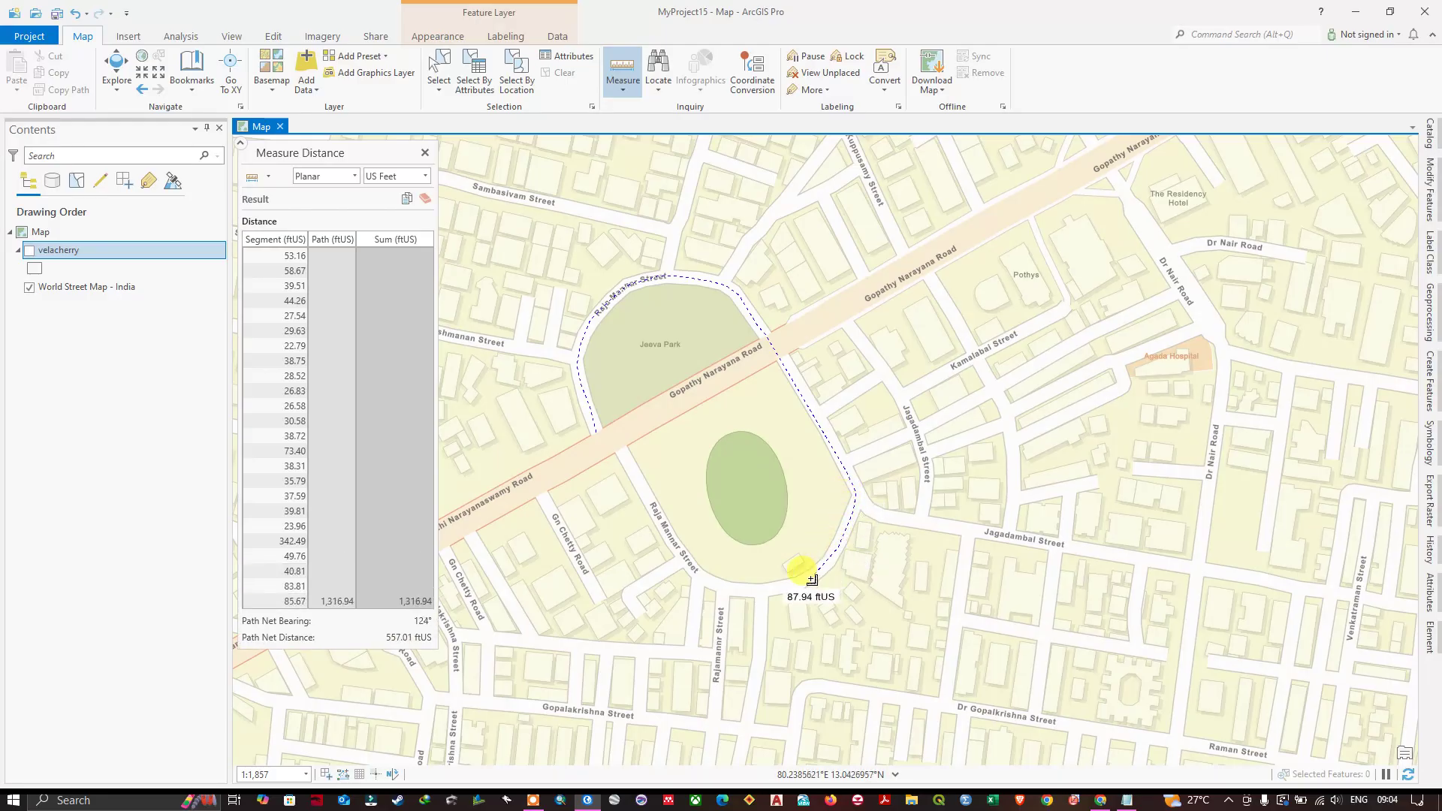
click(811, 580)
click(790, 586)
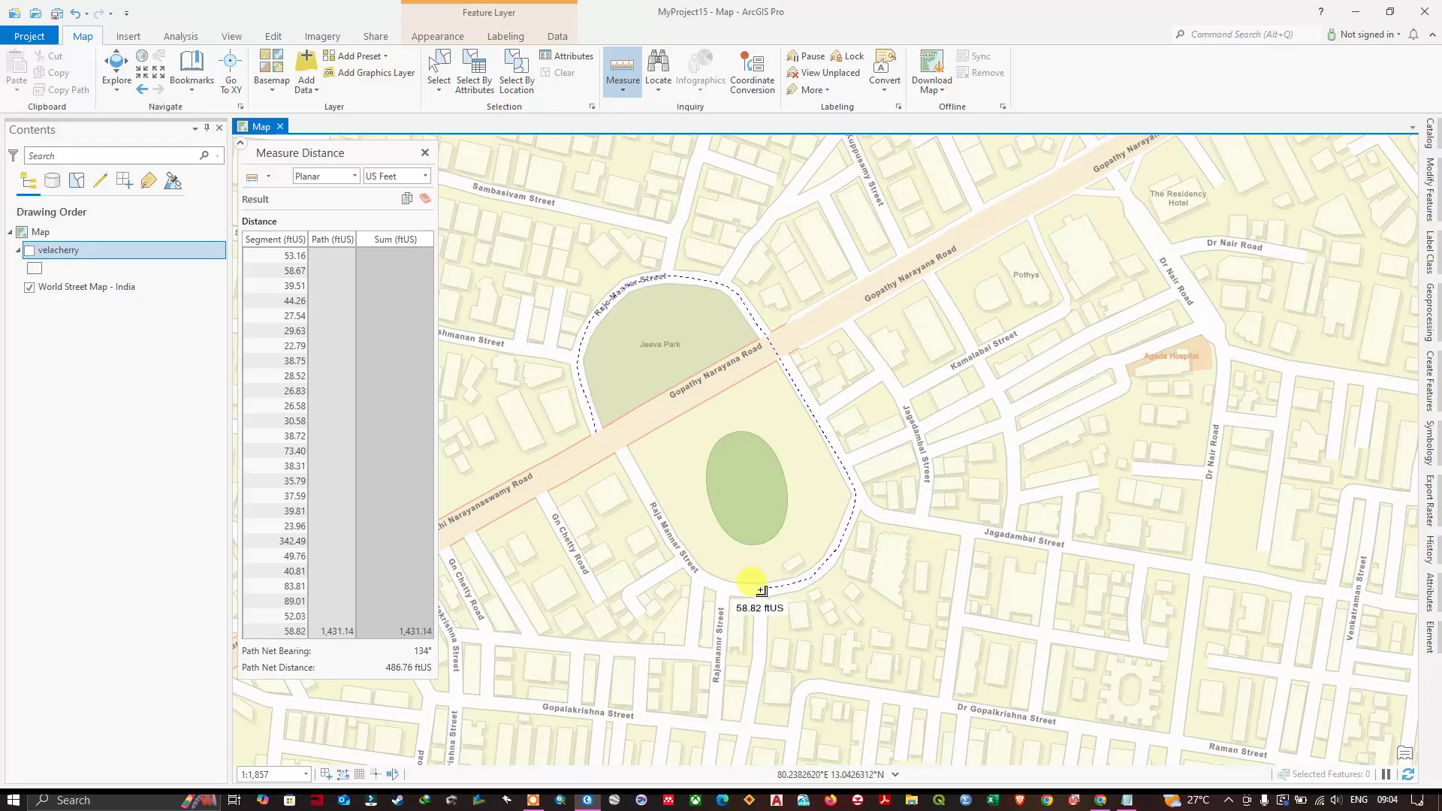
click(762, 589)
click(709, 586)
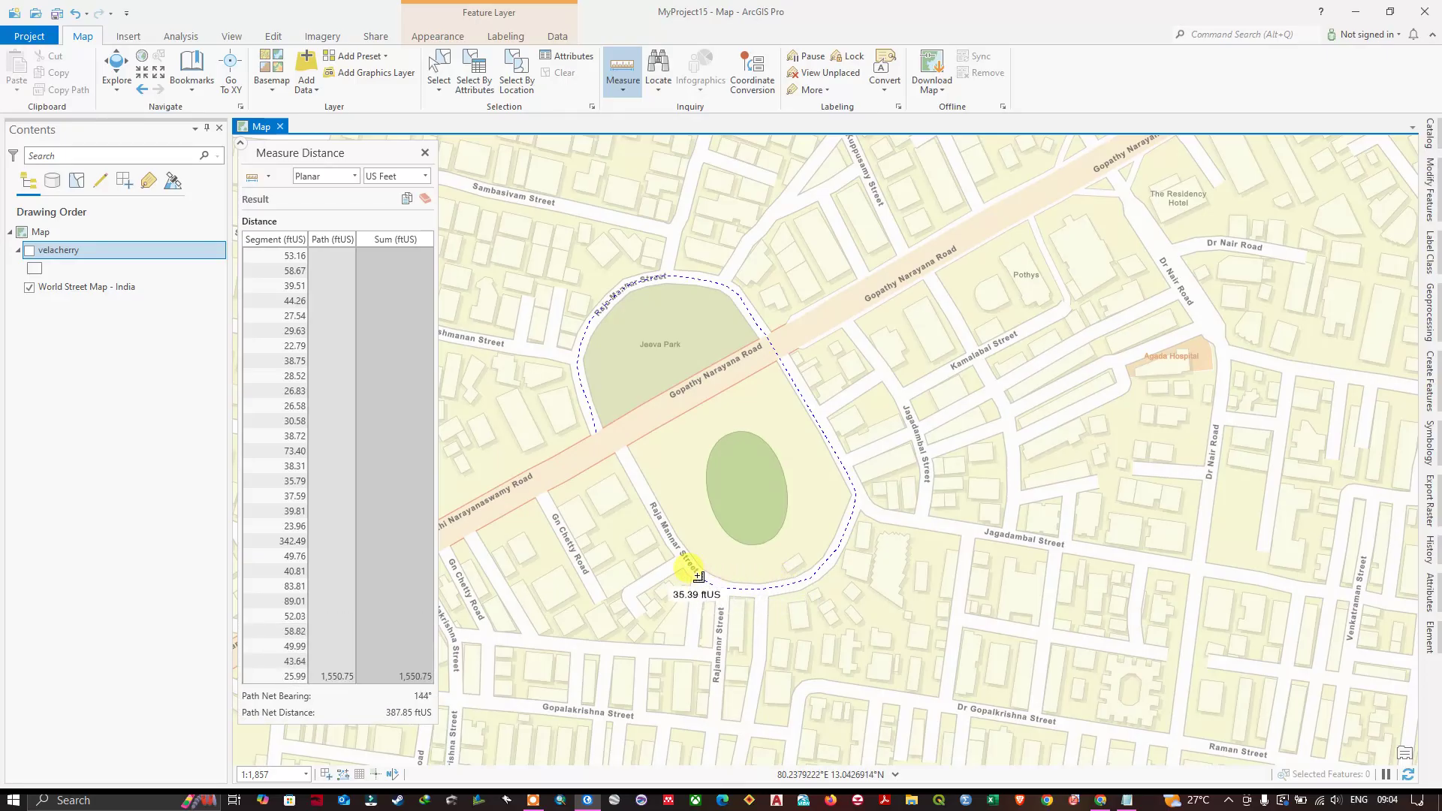
click(687, 567)
click(676, 545)
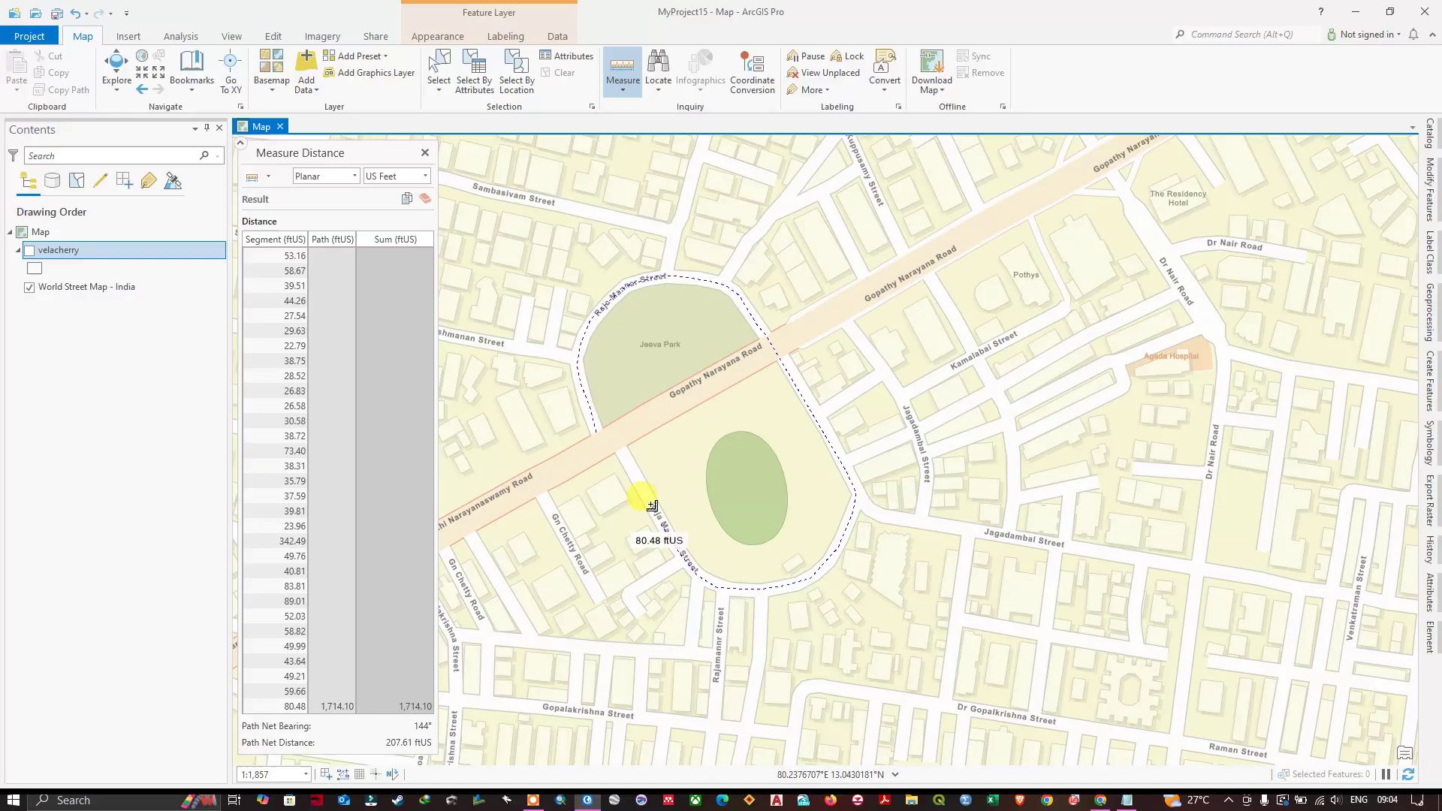
click(624, 451)
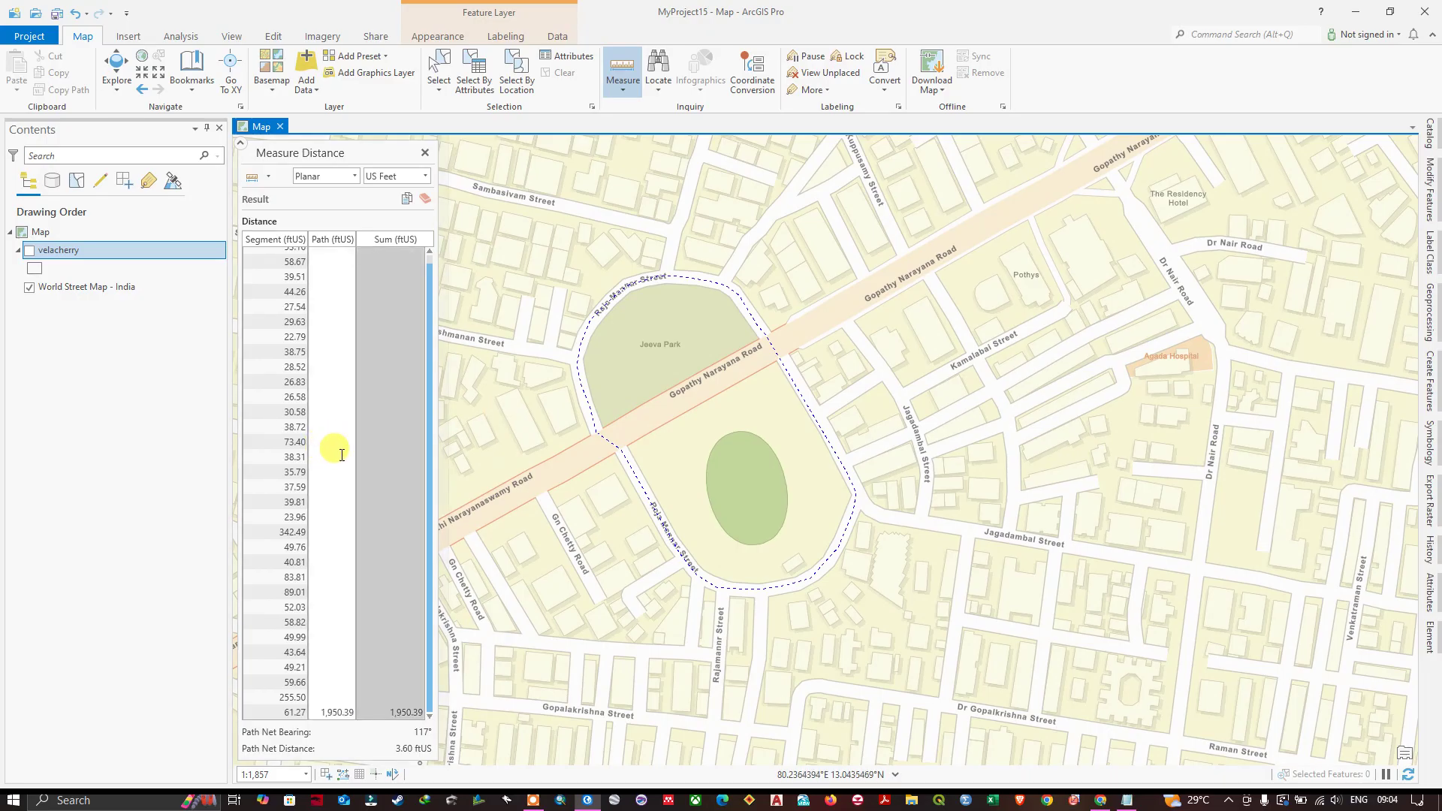
- Switch the park path's units to Miles and read its 0.37-mile total
click(426, 179)
click(385, 224)
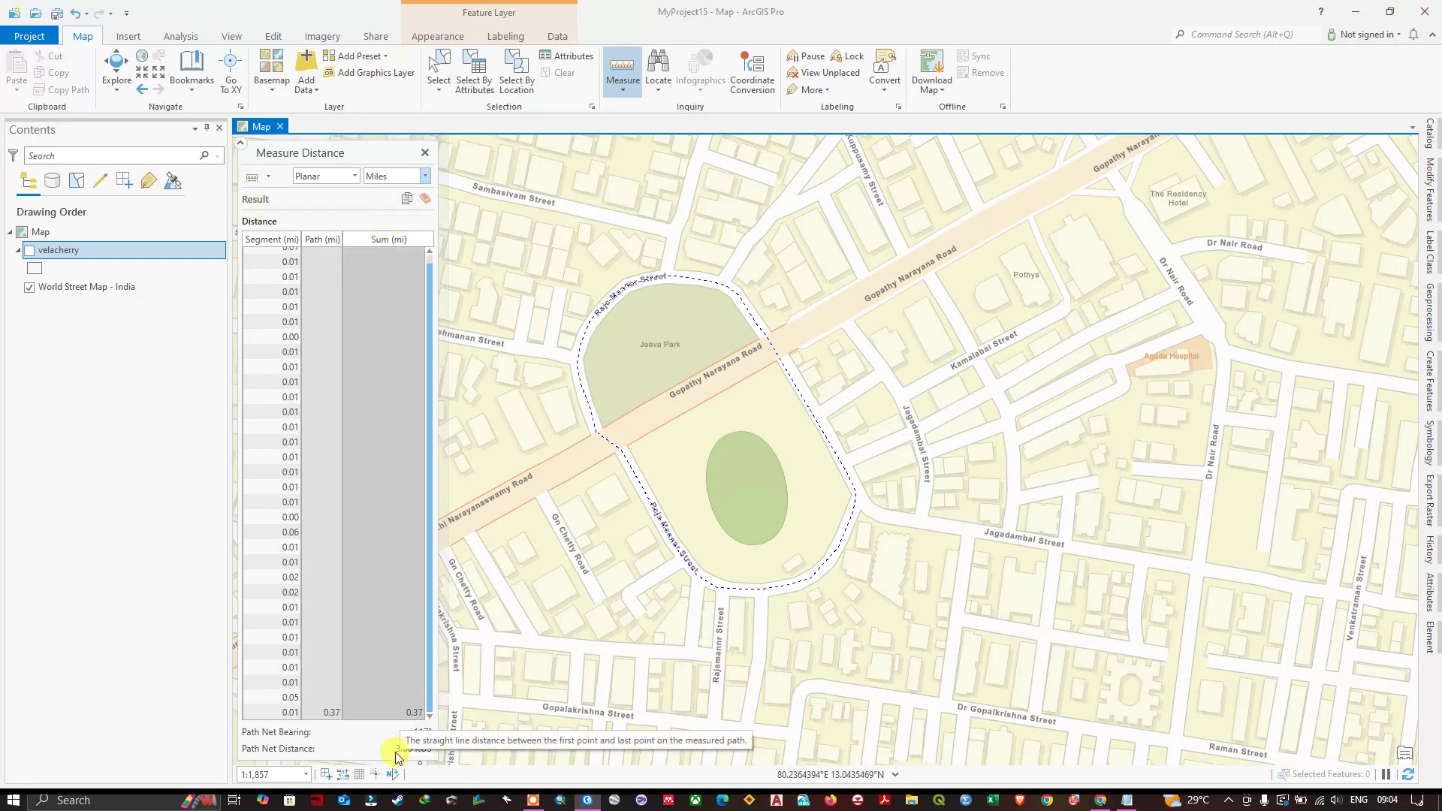
click(390, 710)
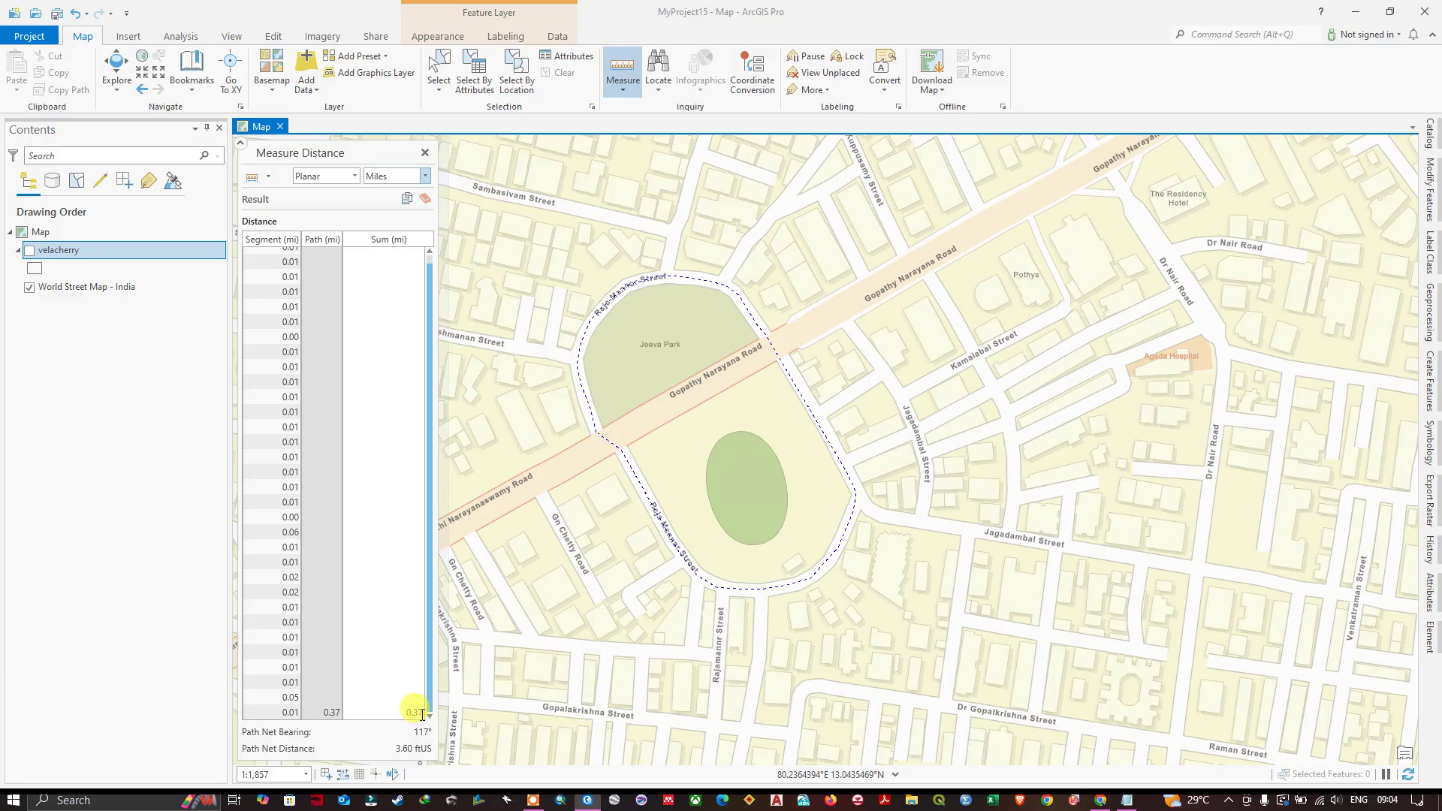
click(417, 712)
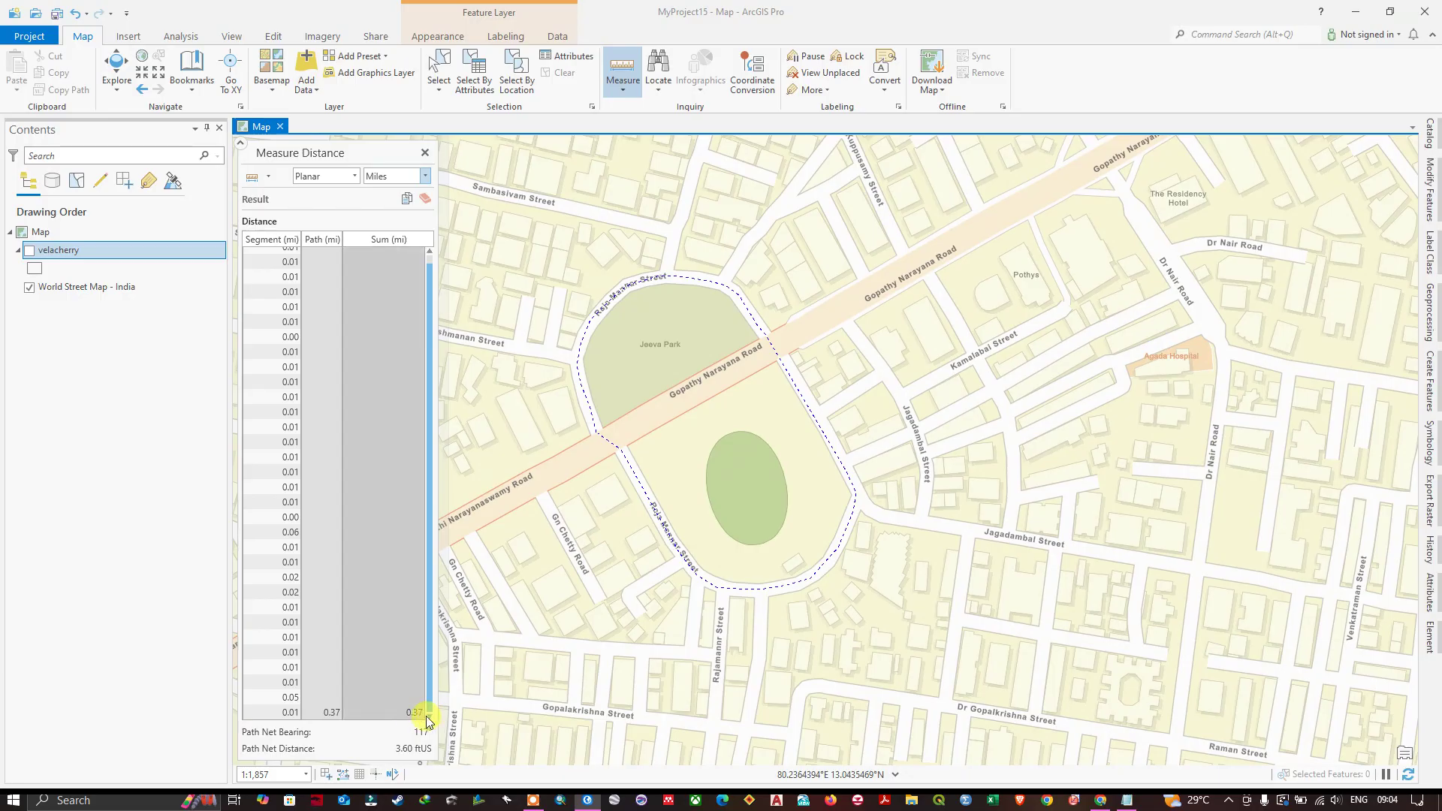
- Switch to Kilometers, review the 0.59 km total, and clear the results
click(426, 178)
click(394, 269)
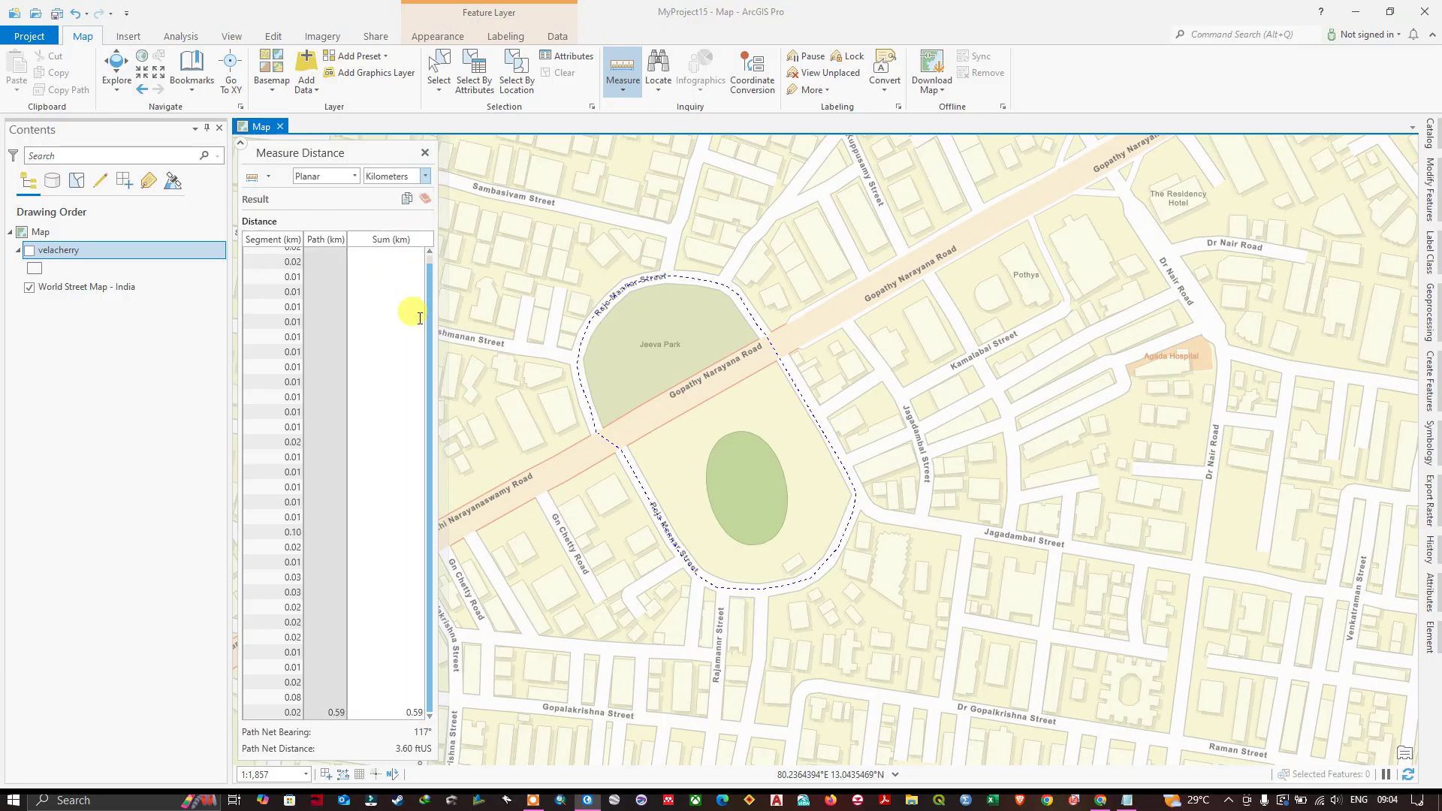
click(419, 316)
click(418, 715)
click(417, 715)
click(418, 715)
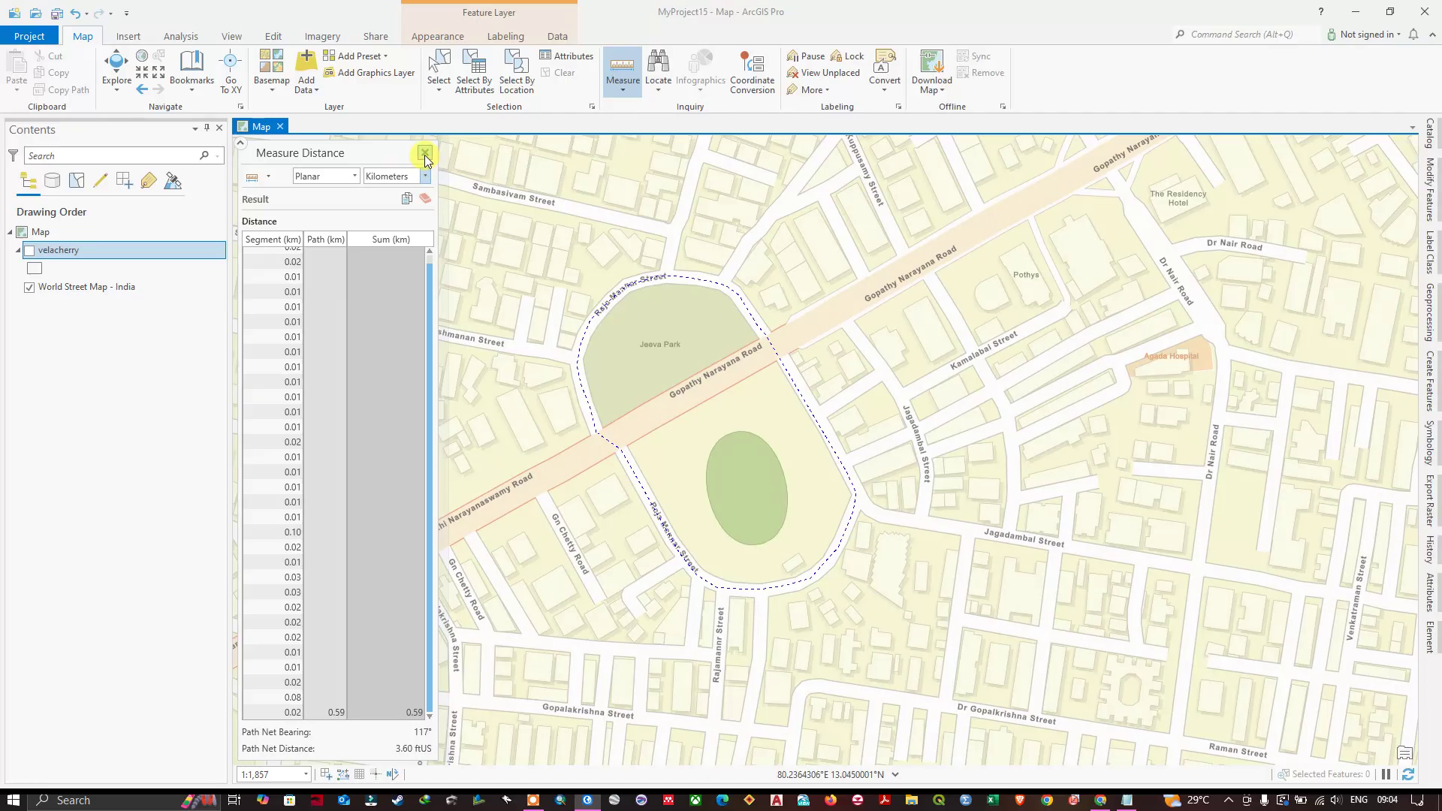
click(425, 199)
scroll(636, 290, down, 2)
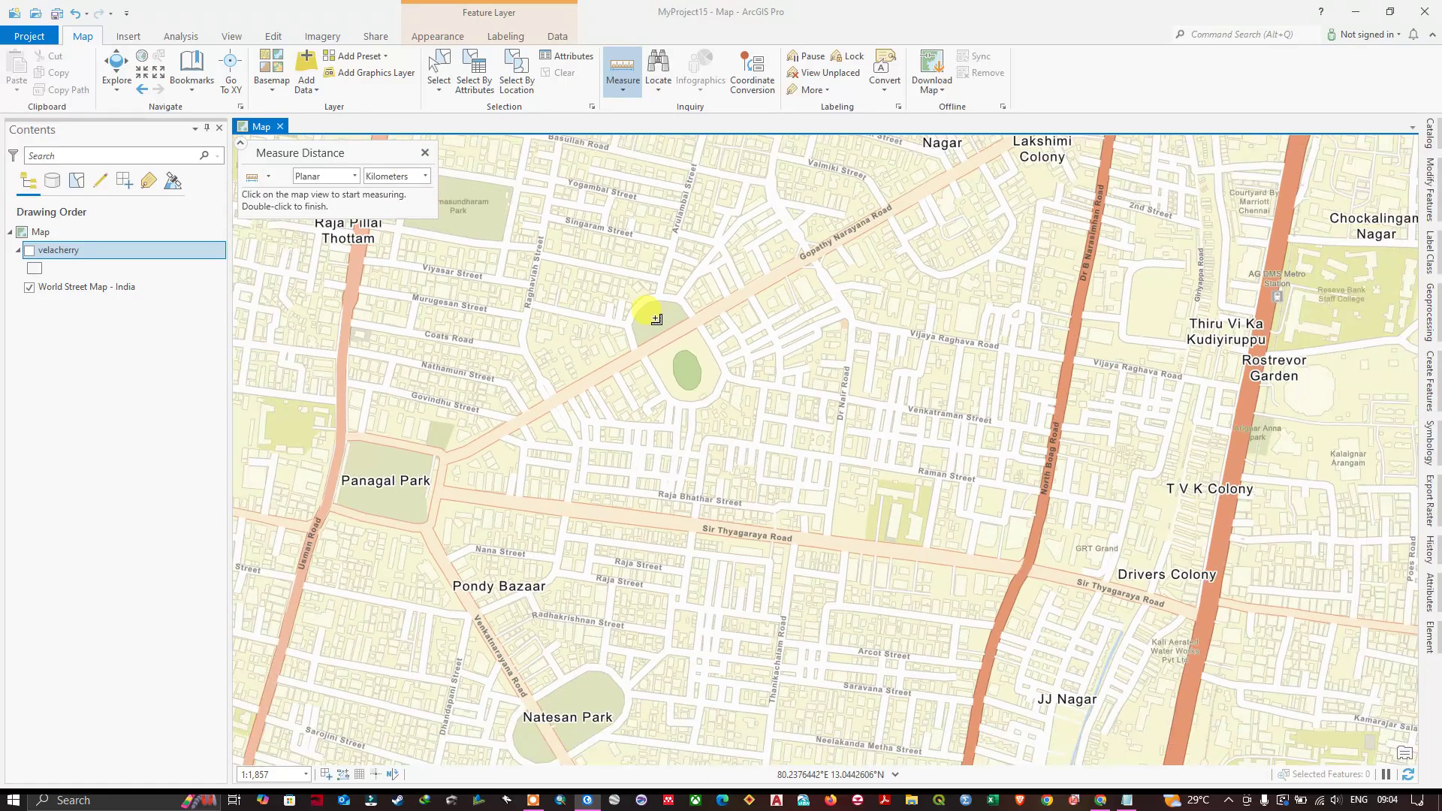
scroll(648, 310, down, 1)
scroll(653, 321, down, 1)
scroll(664, 326, down, 2)
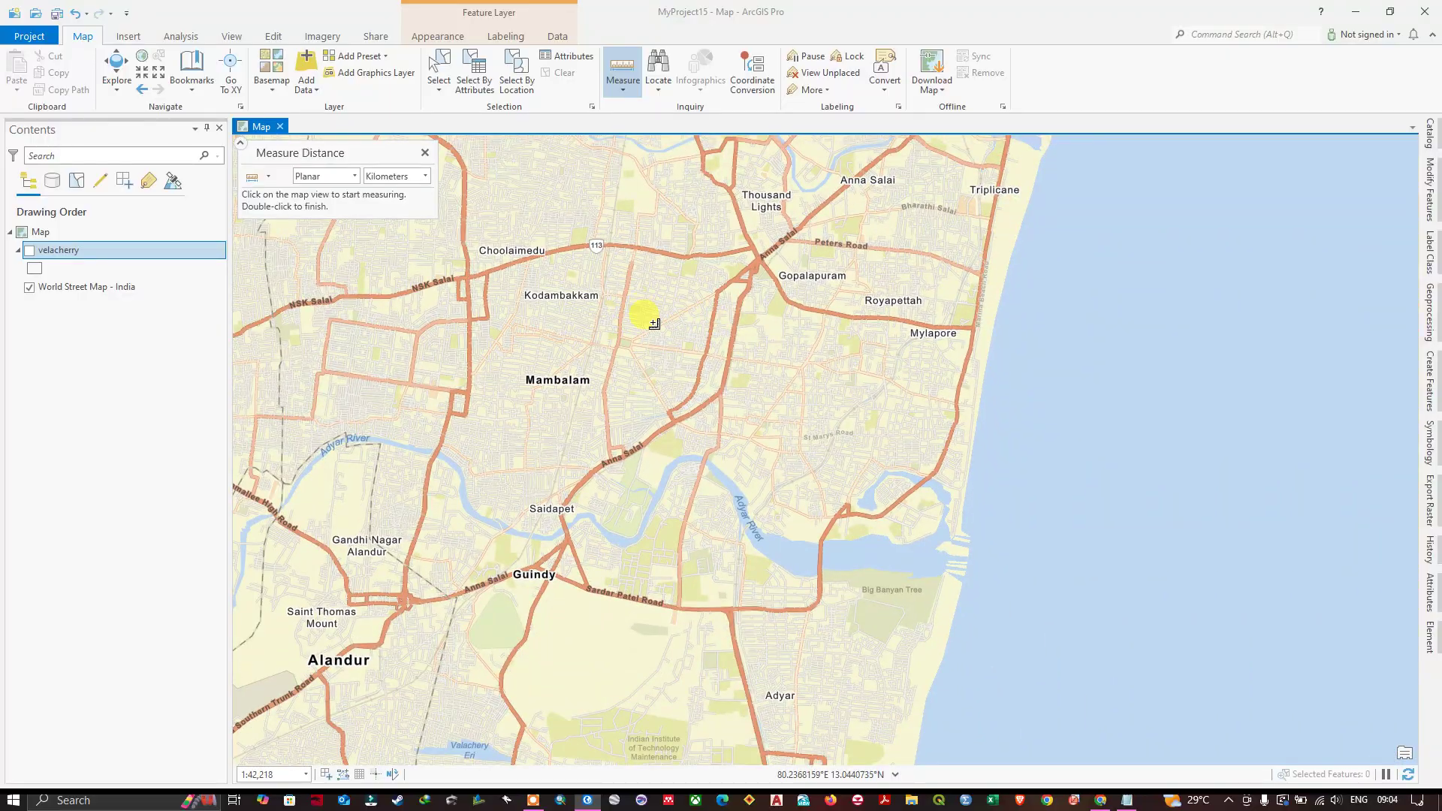
scroll(654, 323, down, 2)
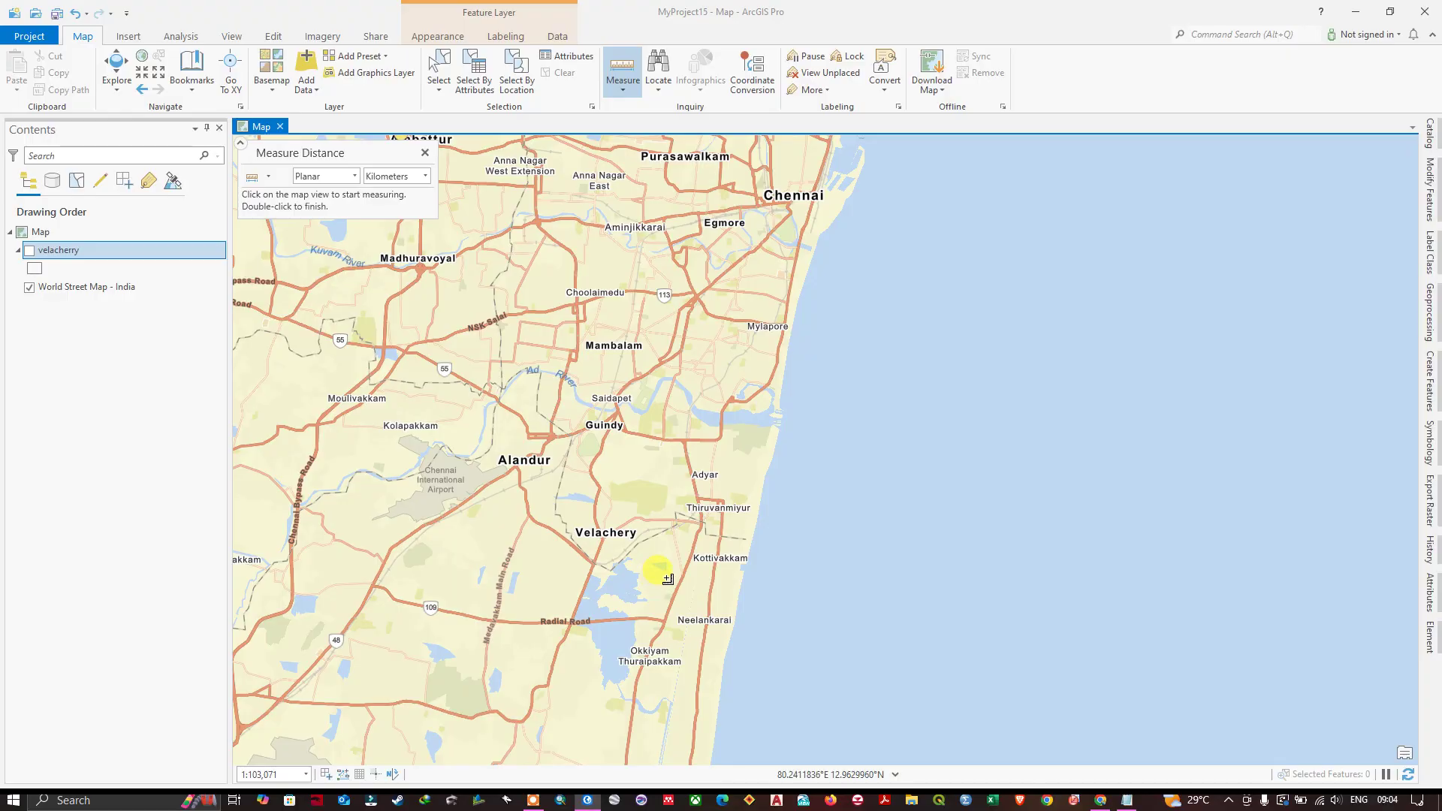
scroll(668, 577, up, 1)
scroll(667, 577, up, 1)
scroll(660, 559, up, 1)
scroll(667, 555, up, 1)
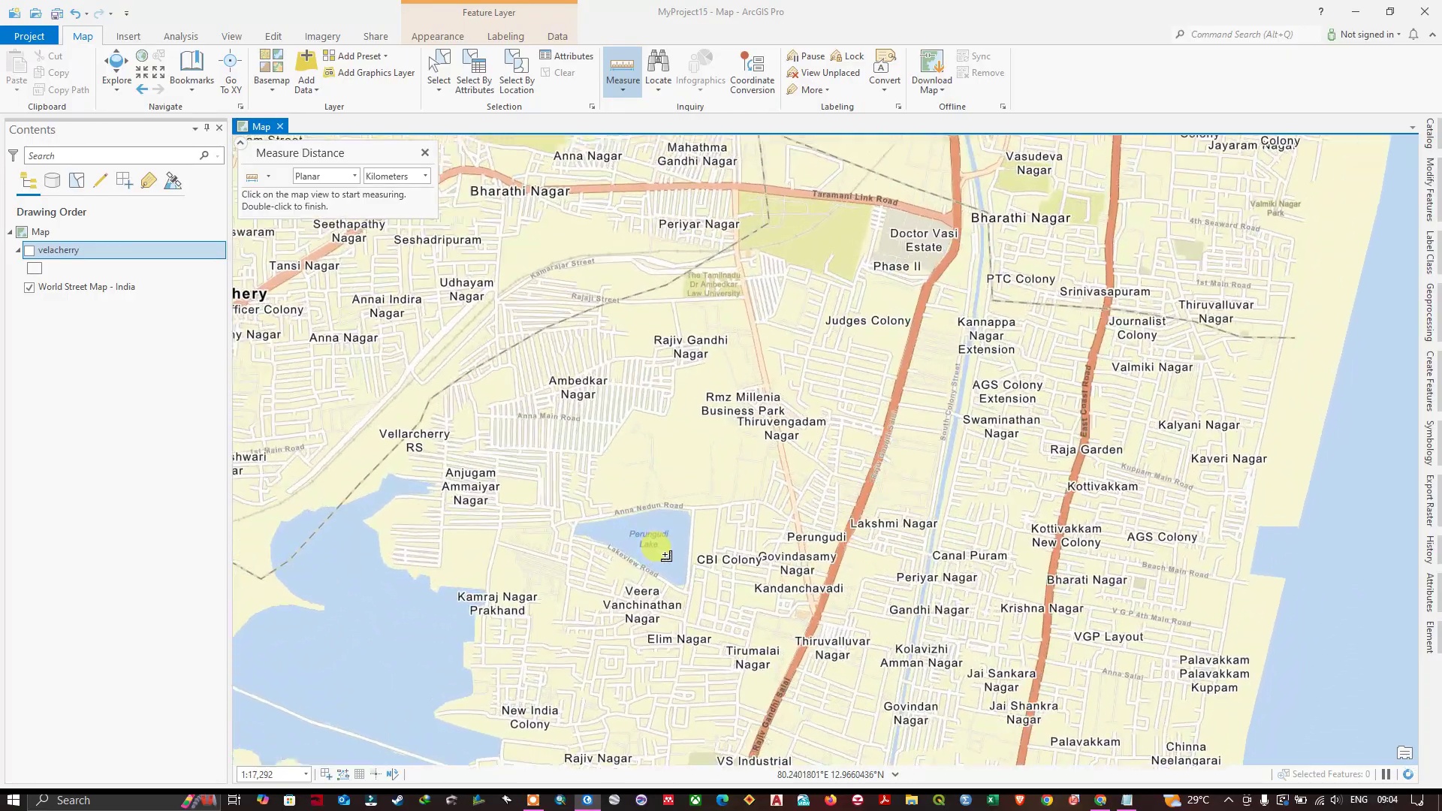
scroll(665, 555, up, 1)
scroll(664, 555, up, 1)
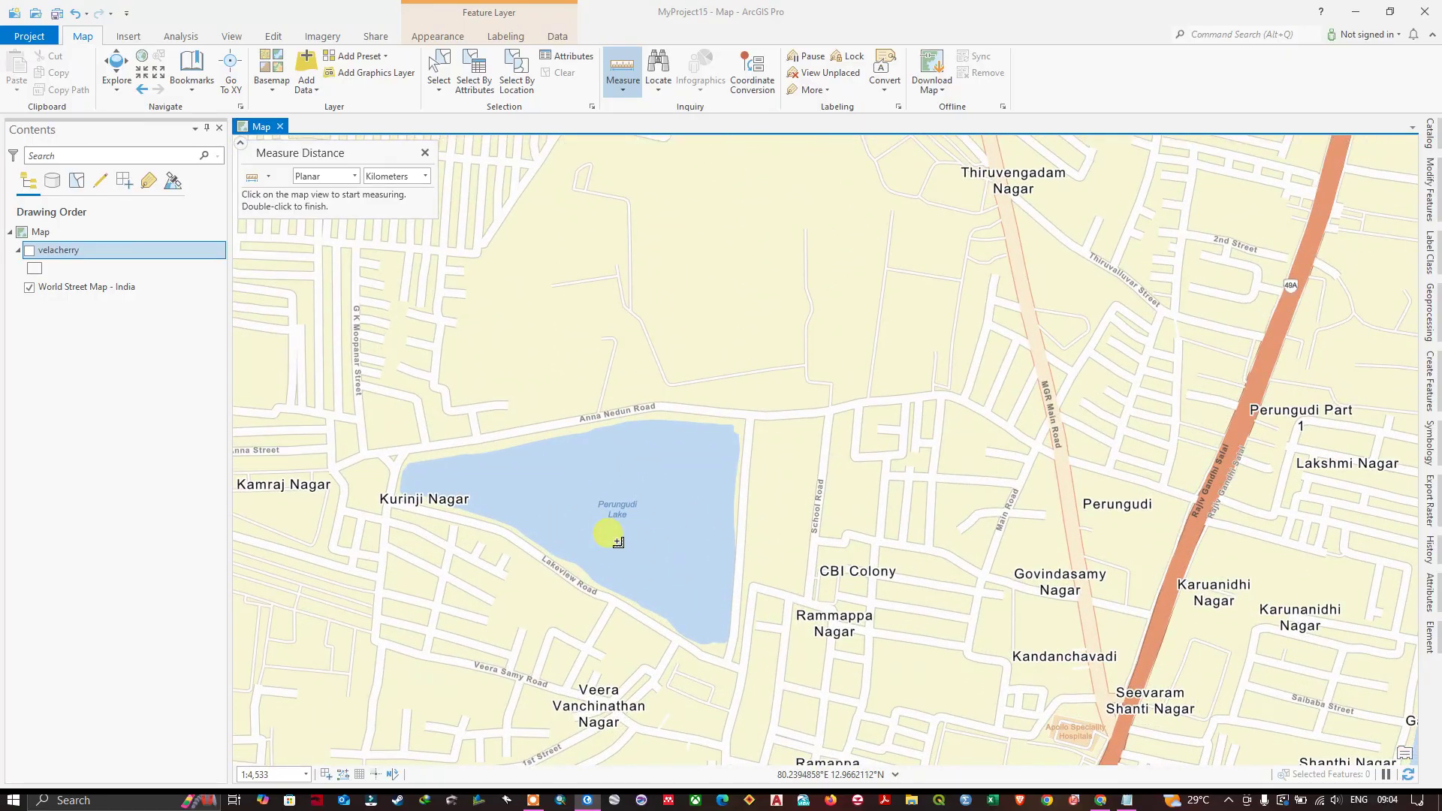
- With Perungudi Lake in view, open the Measure Distance tool's measurement type list
click(268, 176)
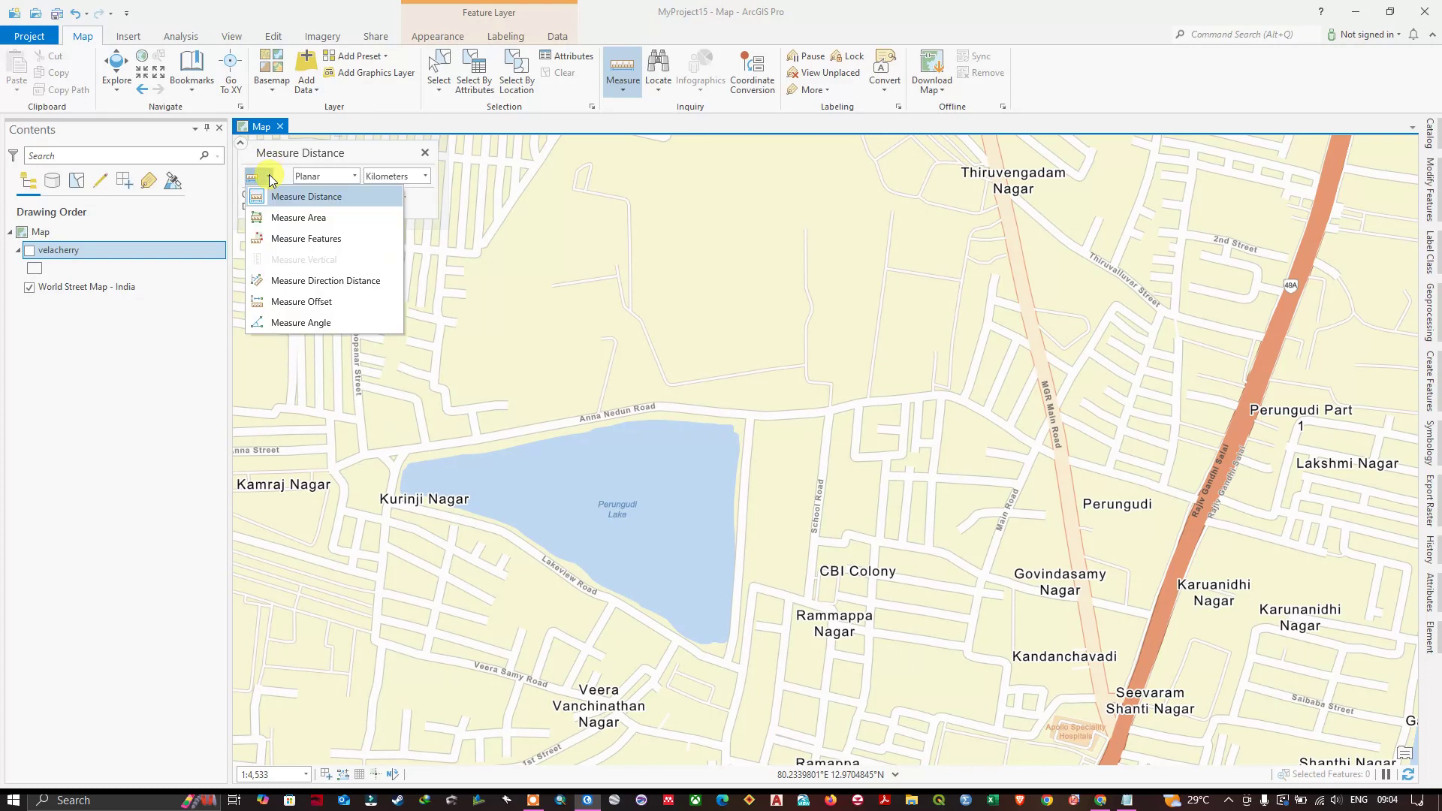
- Switch to Measure Area and trace Perungudi Lake's northern shore to its northeast corner
click(297, 217)
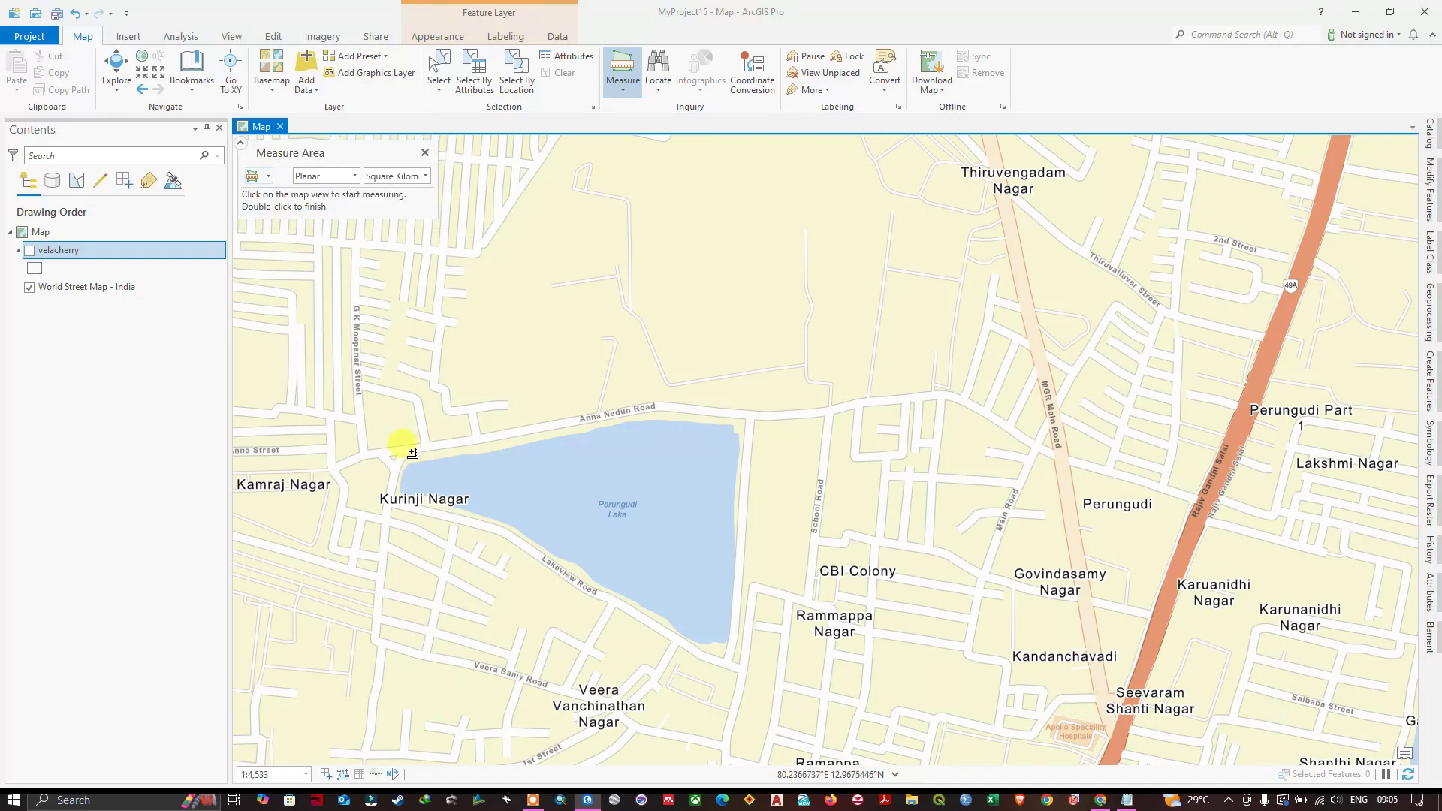
scroll(391, 462, up, 1)
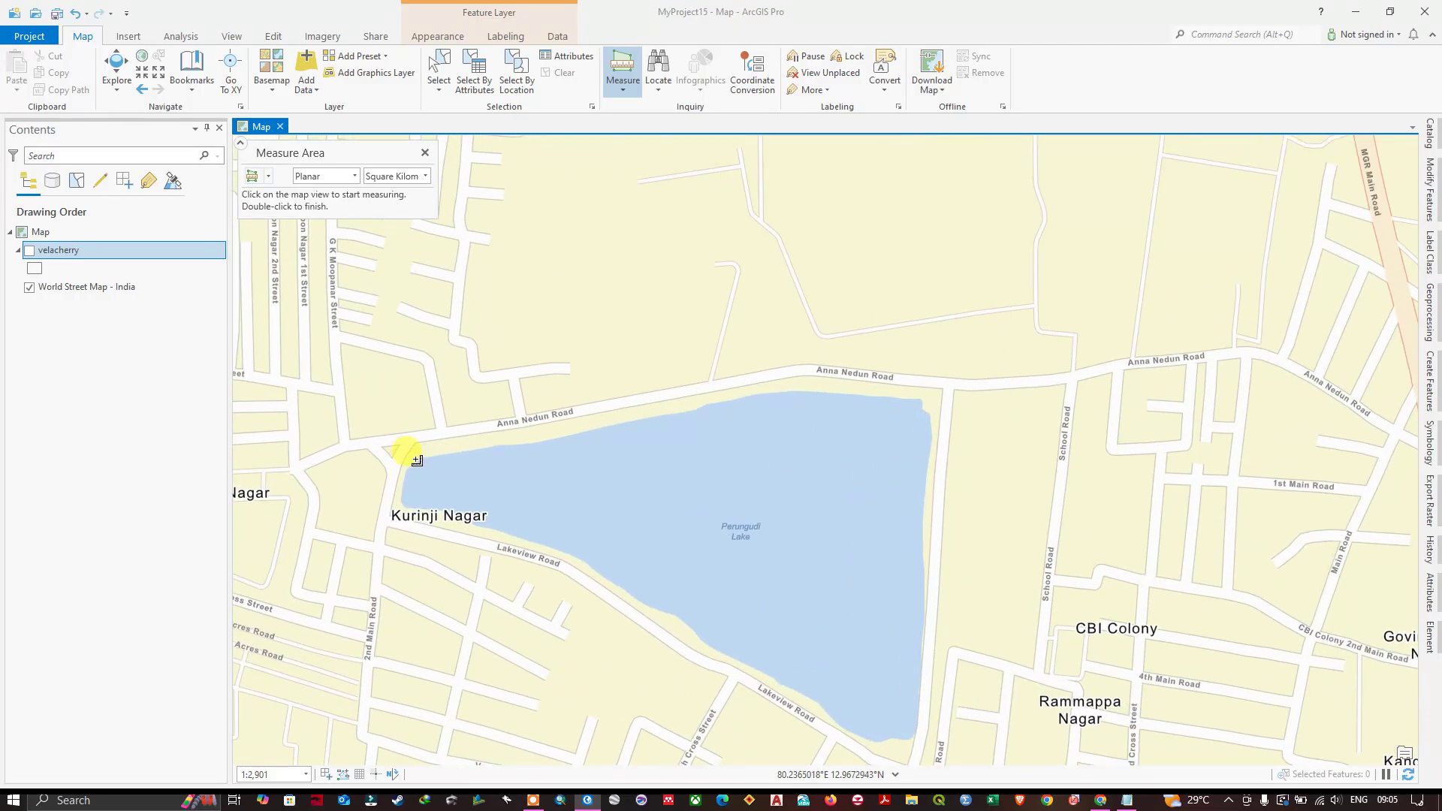
scroll(417, 459, down, 1)
click(417, 459)
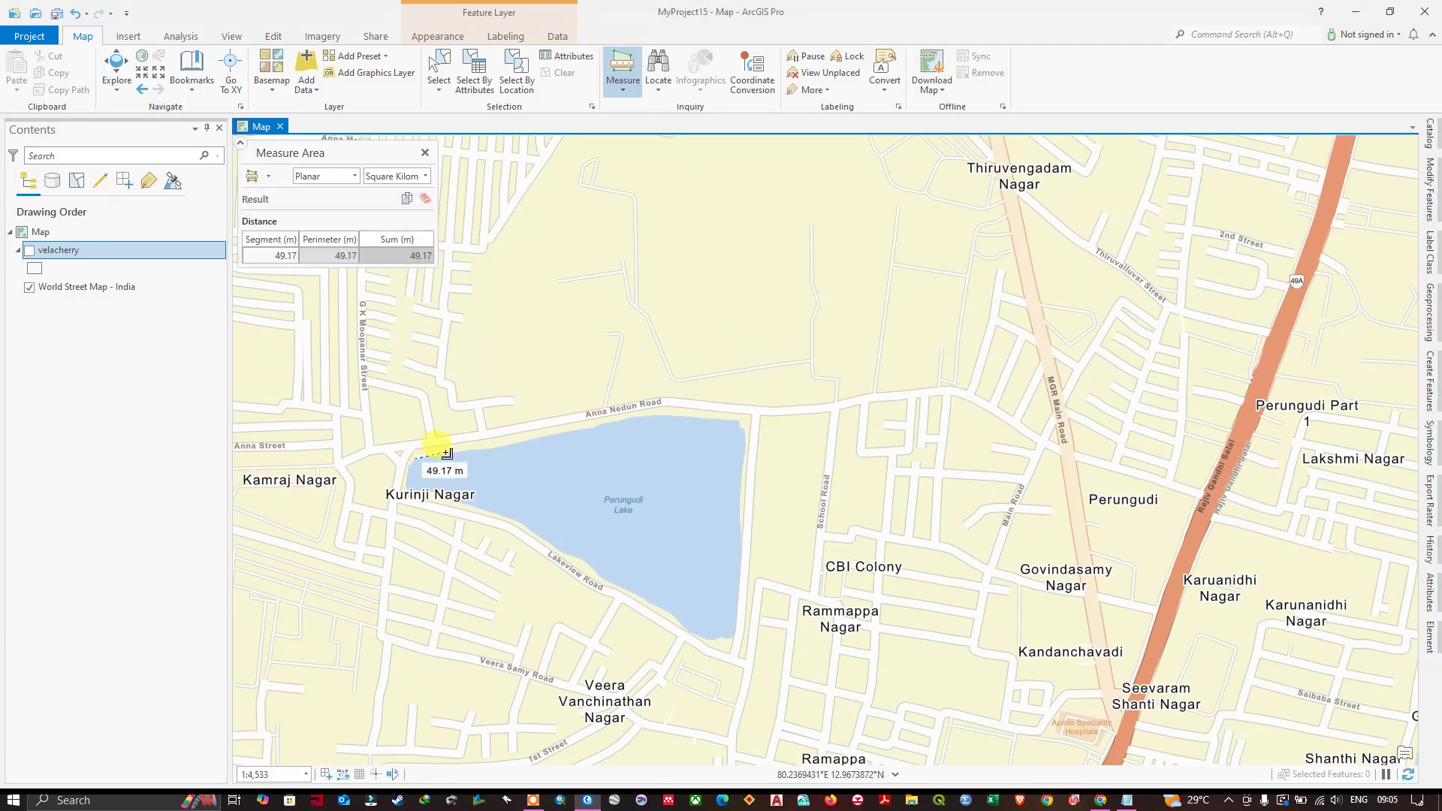
click(473, 453)
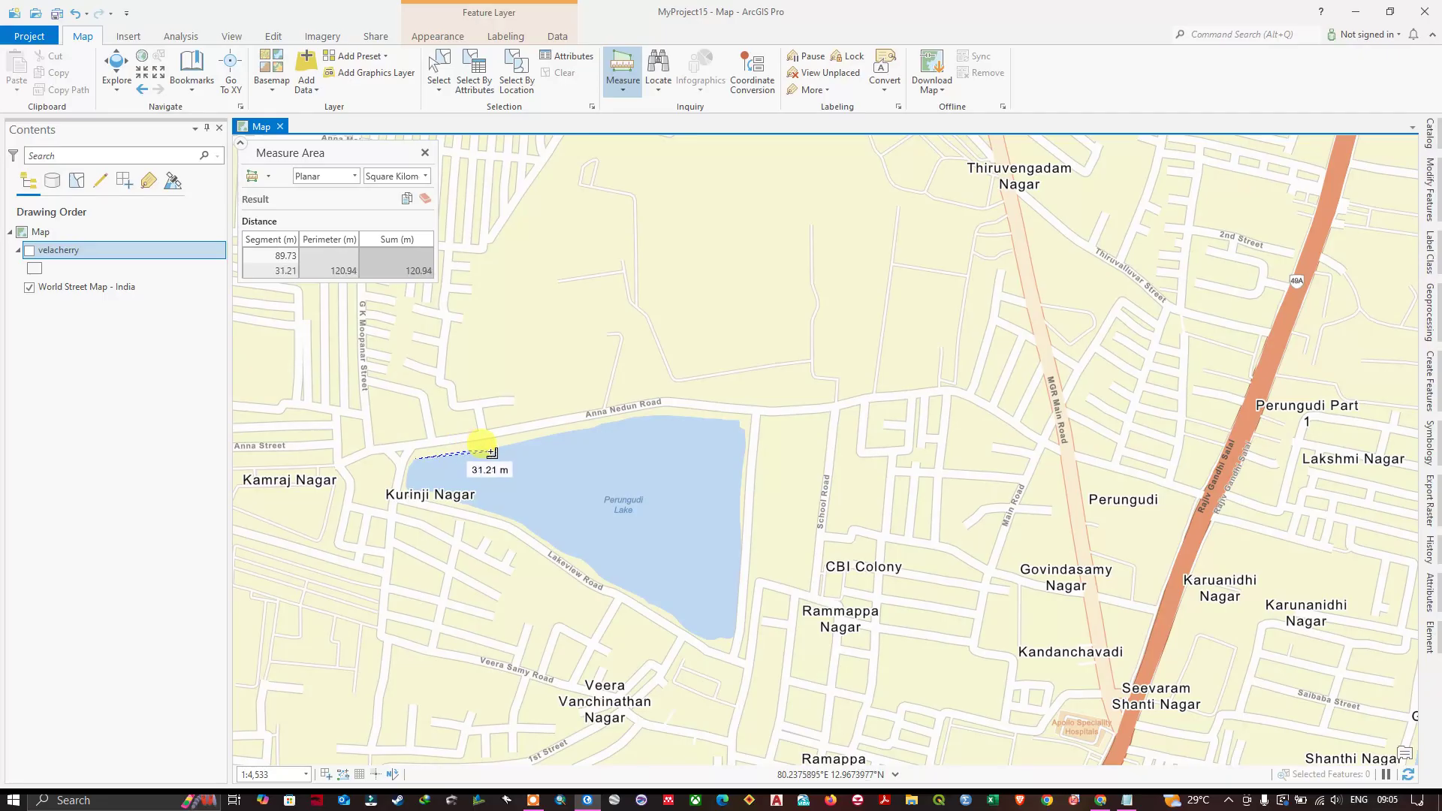
click(498, 451)
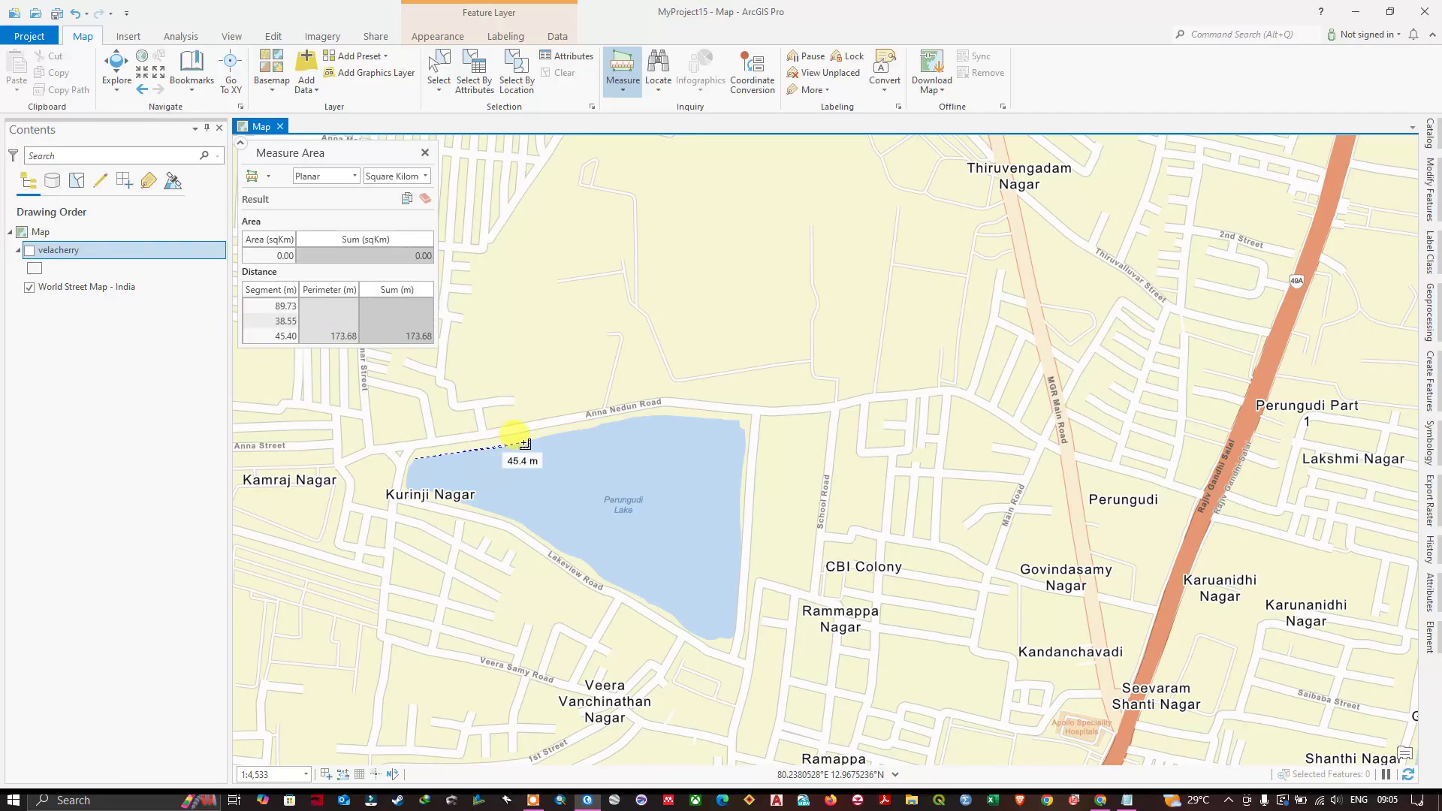
click(525, 443)
click(580, 432)
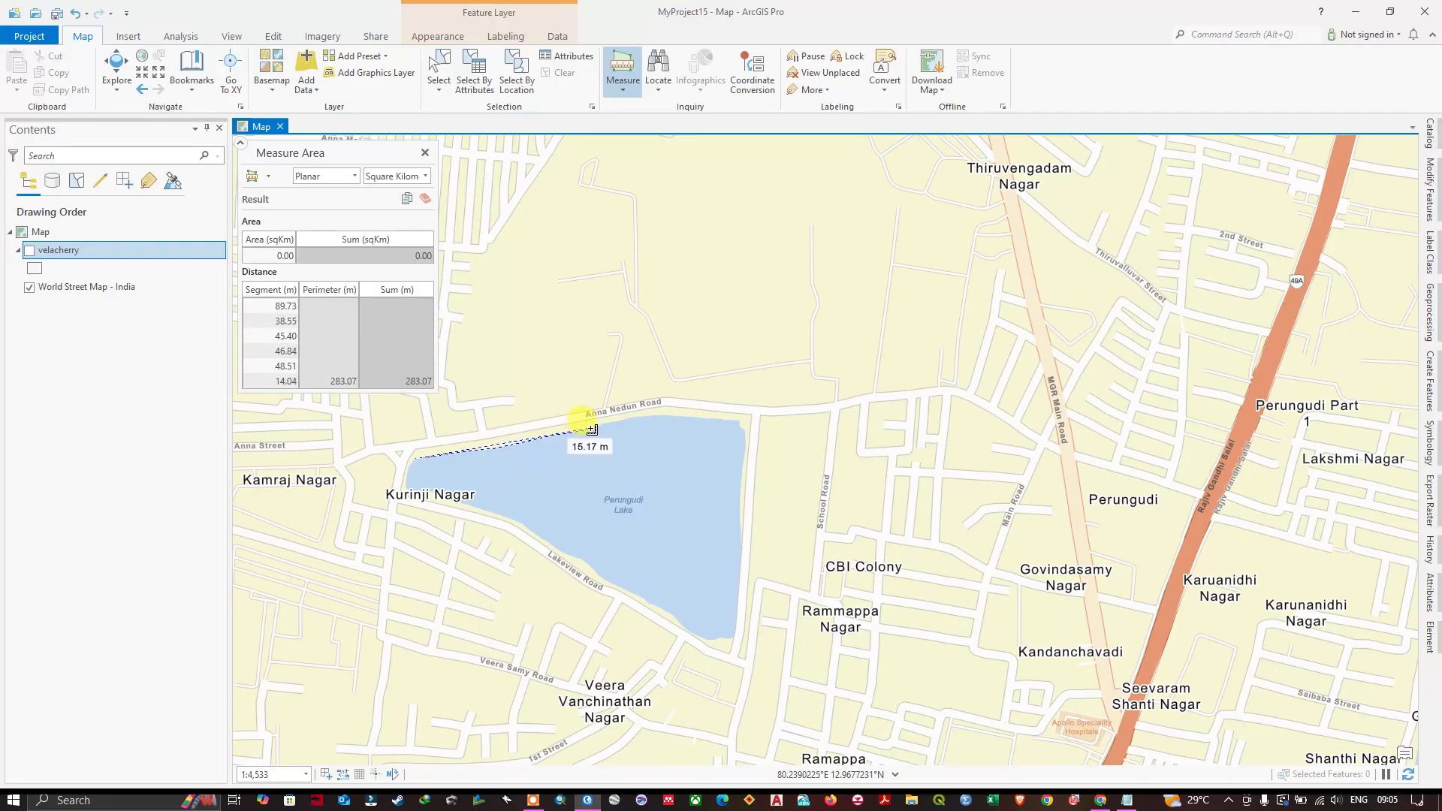
click(607, 425)
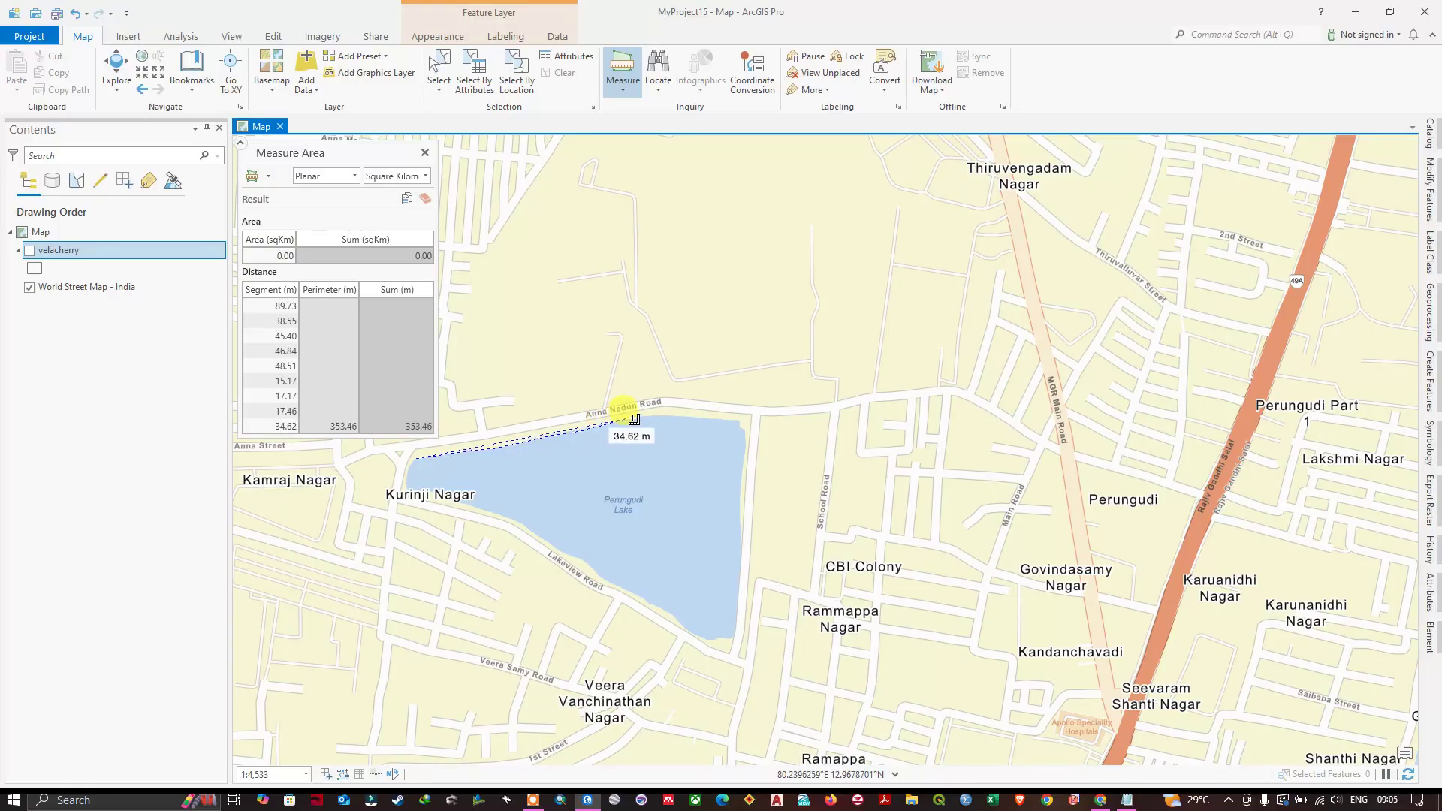
click(634, 419)
click(722, 419)
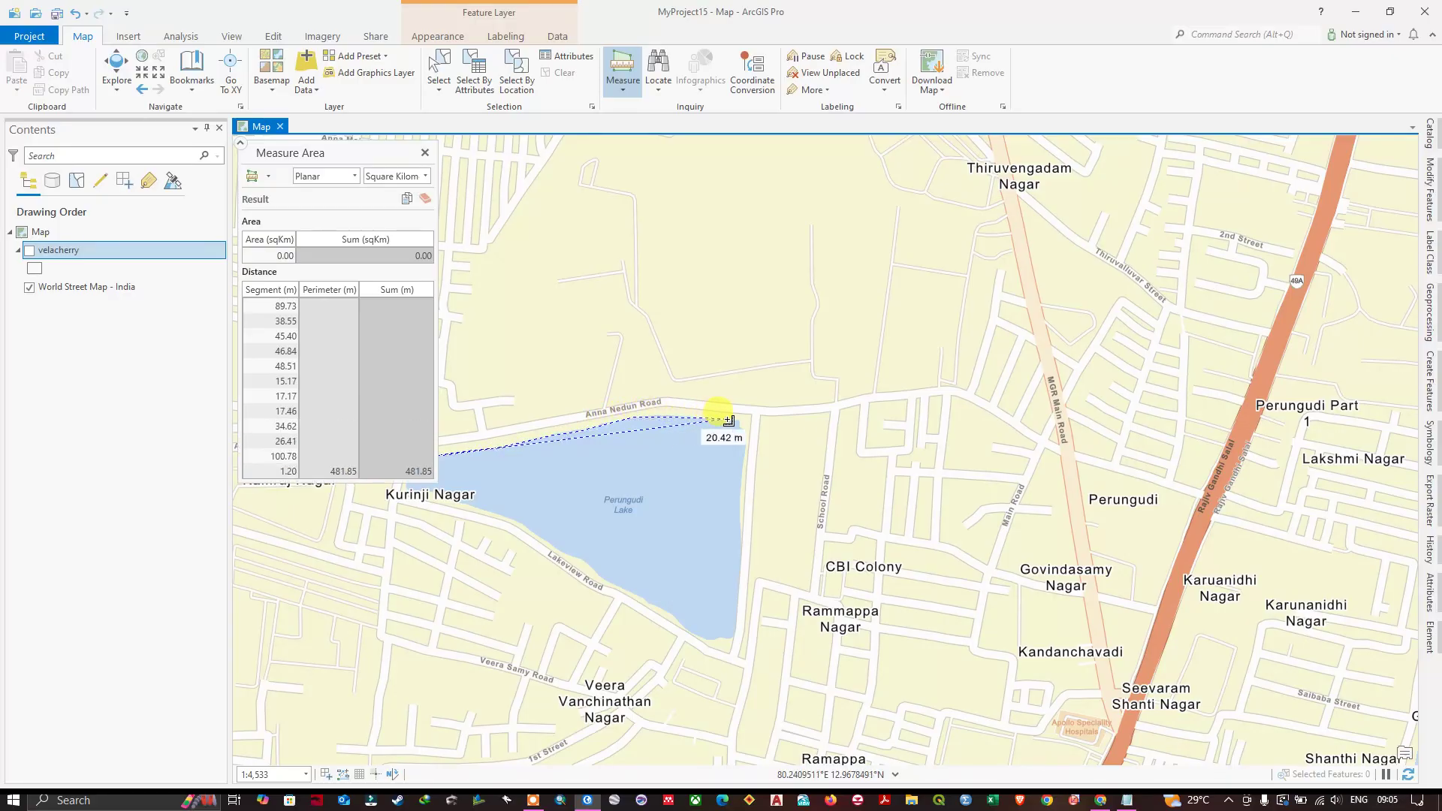
click(732, 422)
click(737, 425)
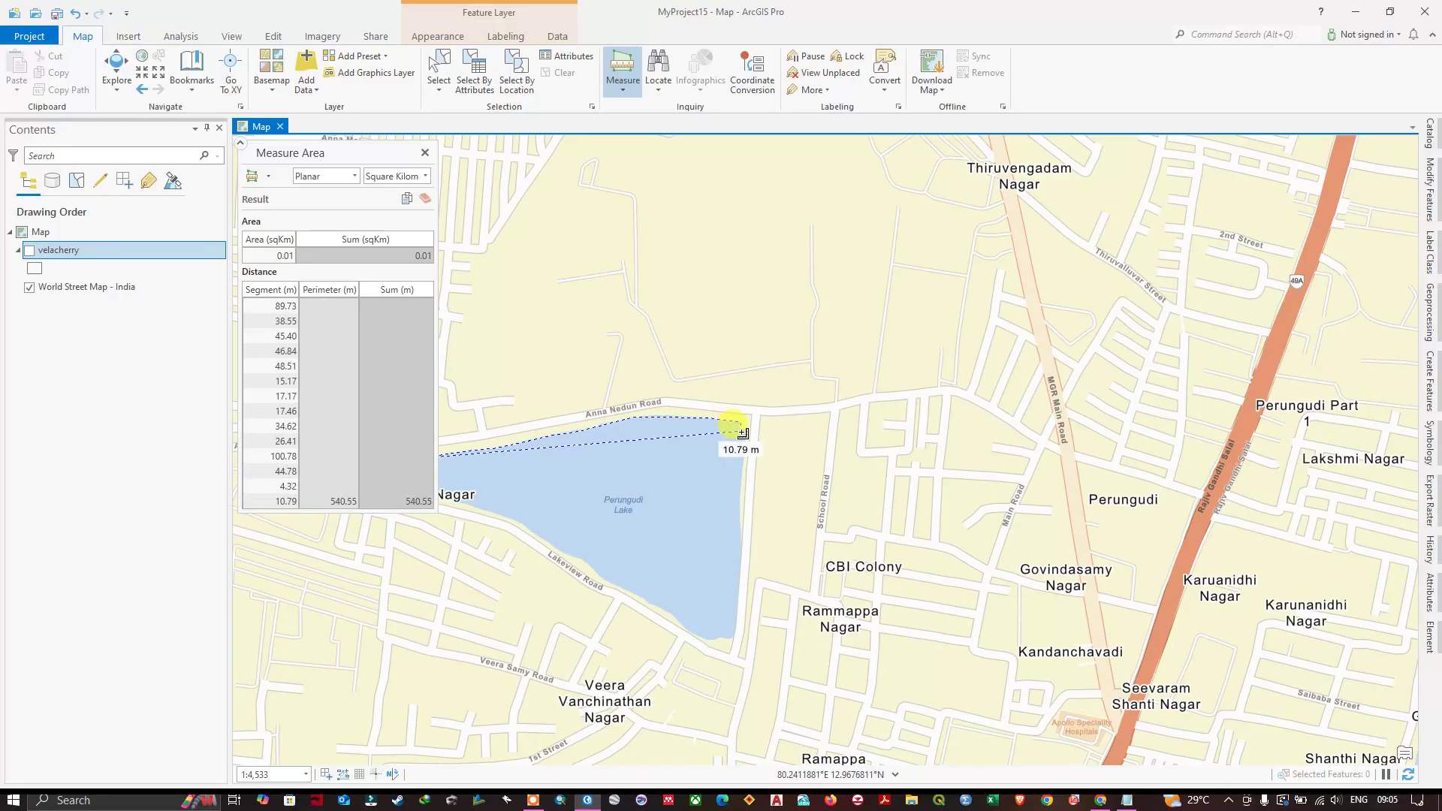
- Trace the lake's eastern shore down to its southern tip
click(745, 439)
click(744, 455)
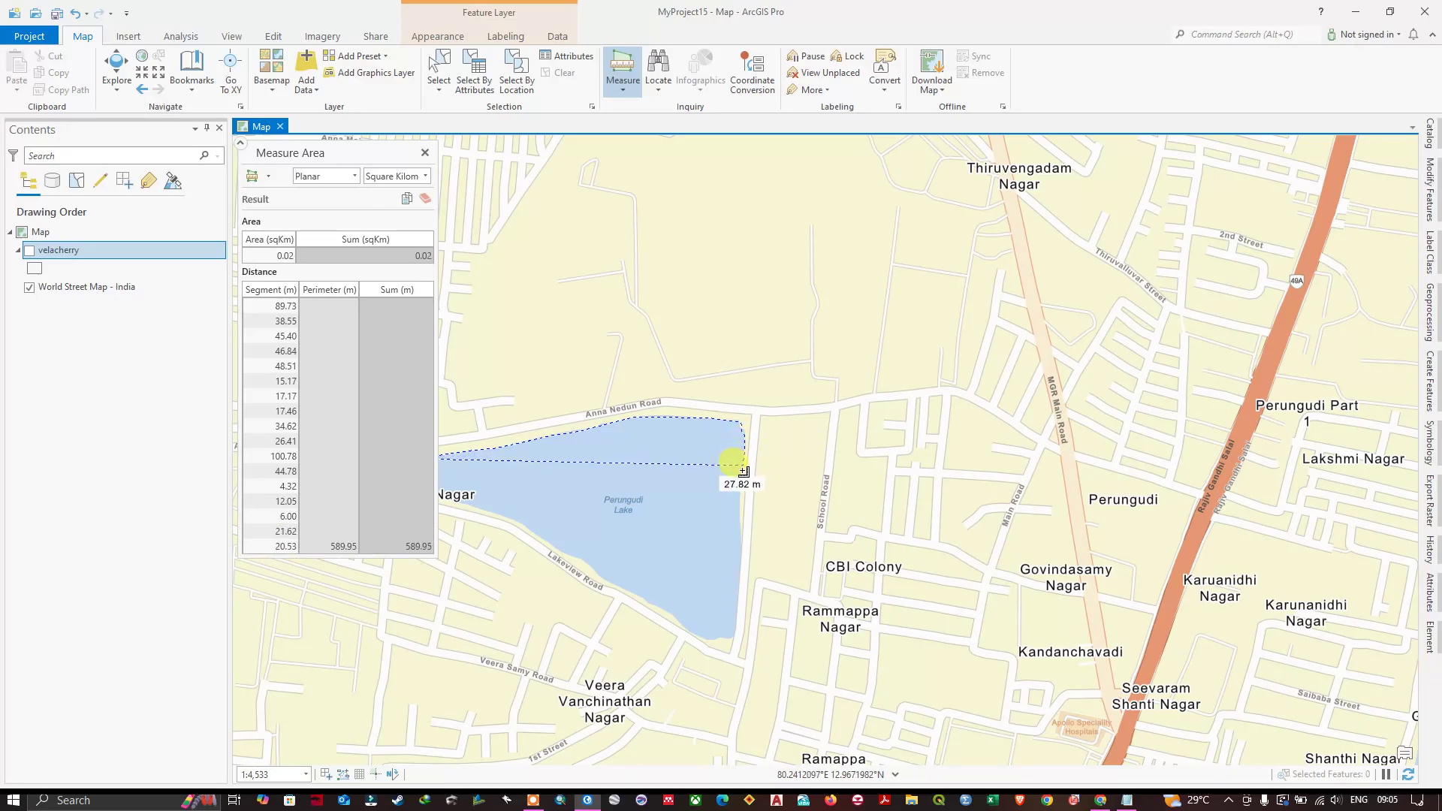
click(744, 490)
click(744, 513)
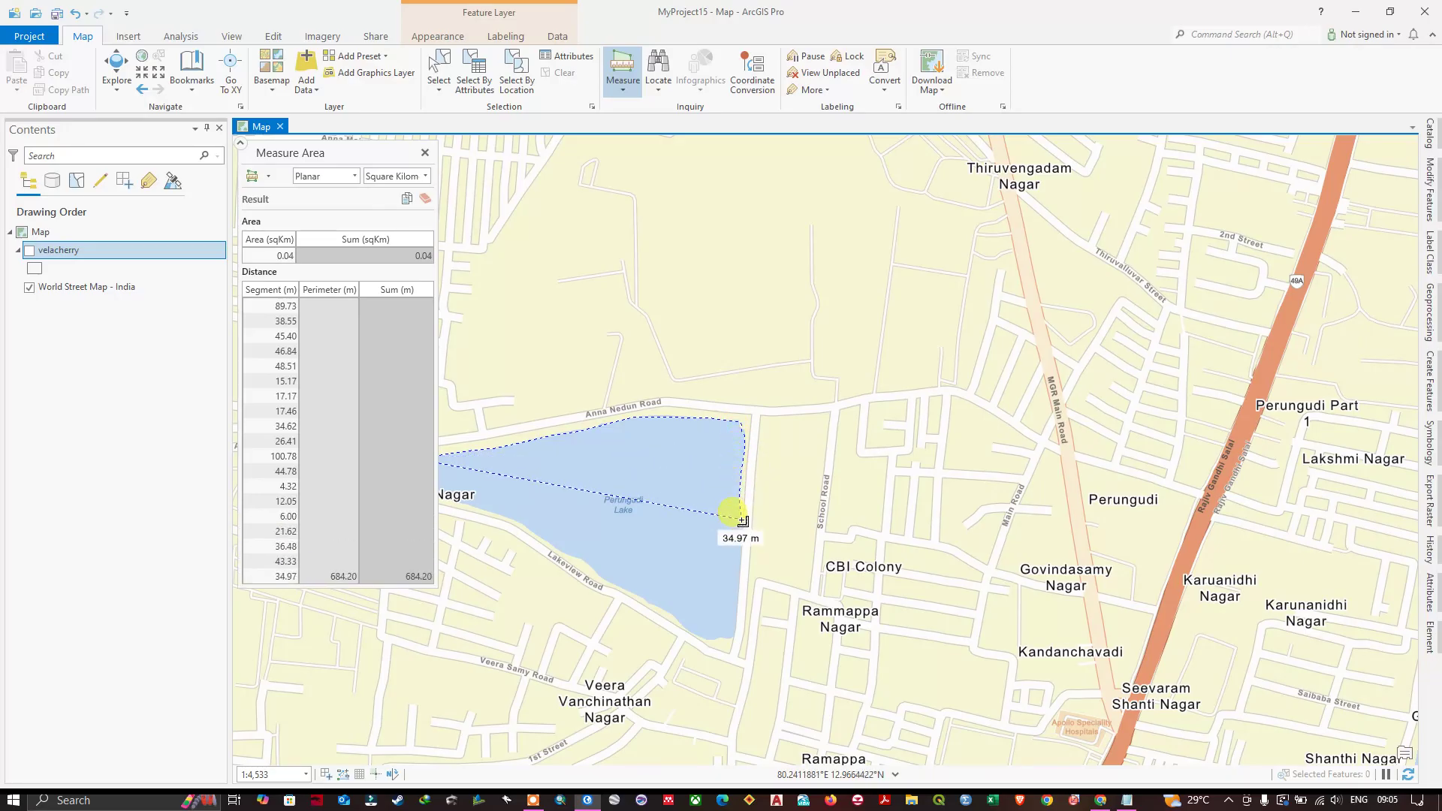
click(744, 520)
click(743, 551)
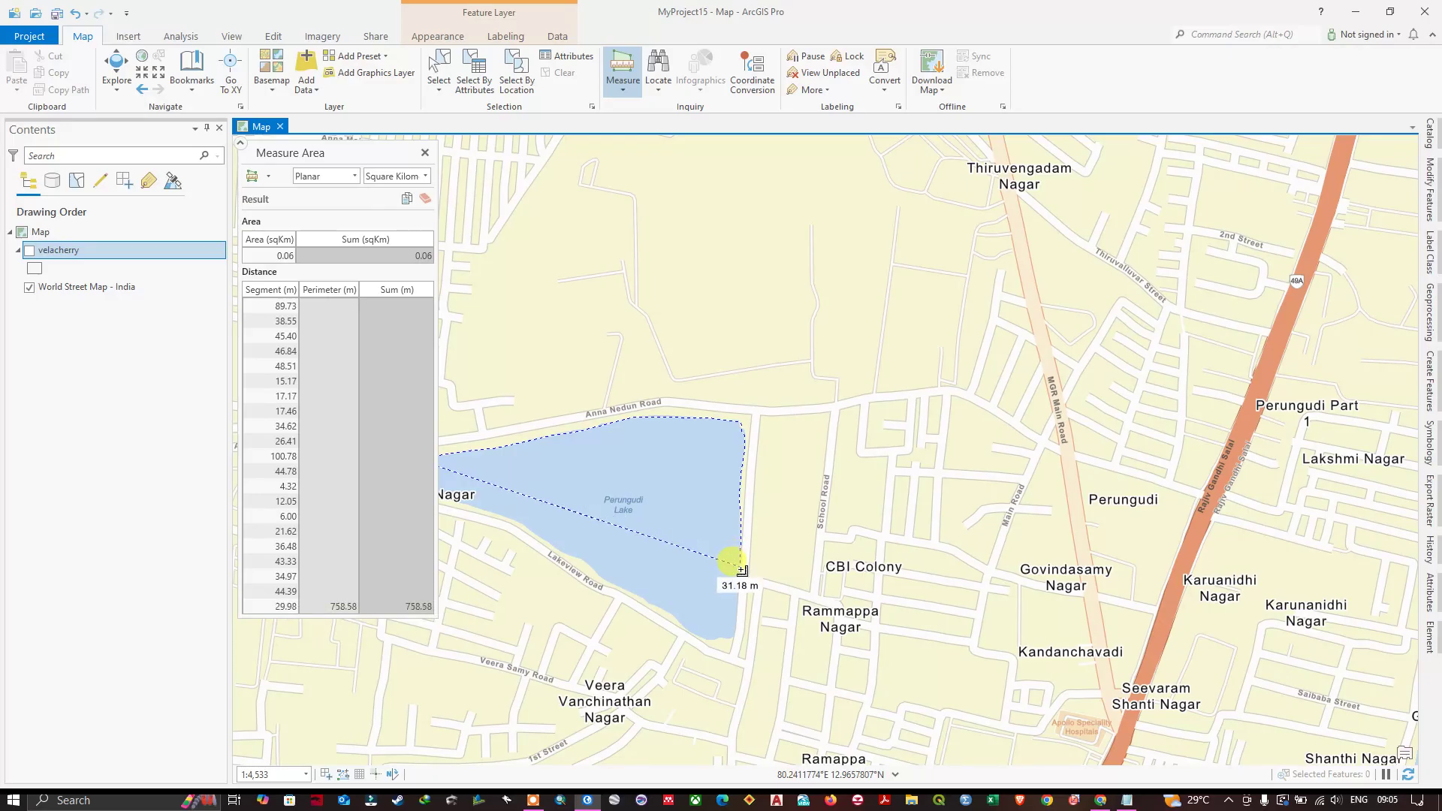
click(742, 577)
click(739, 618)
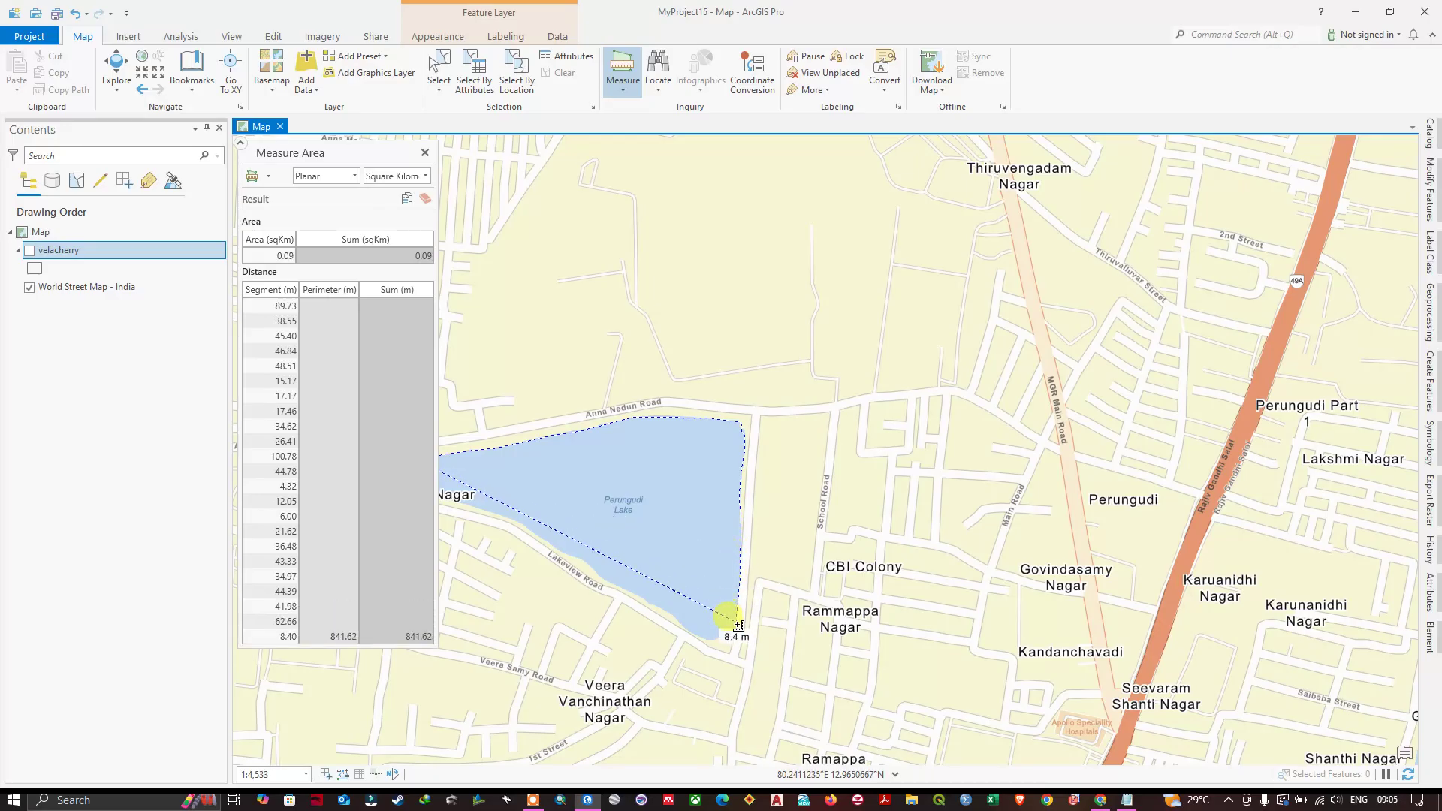
click(733, 632)
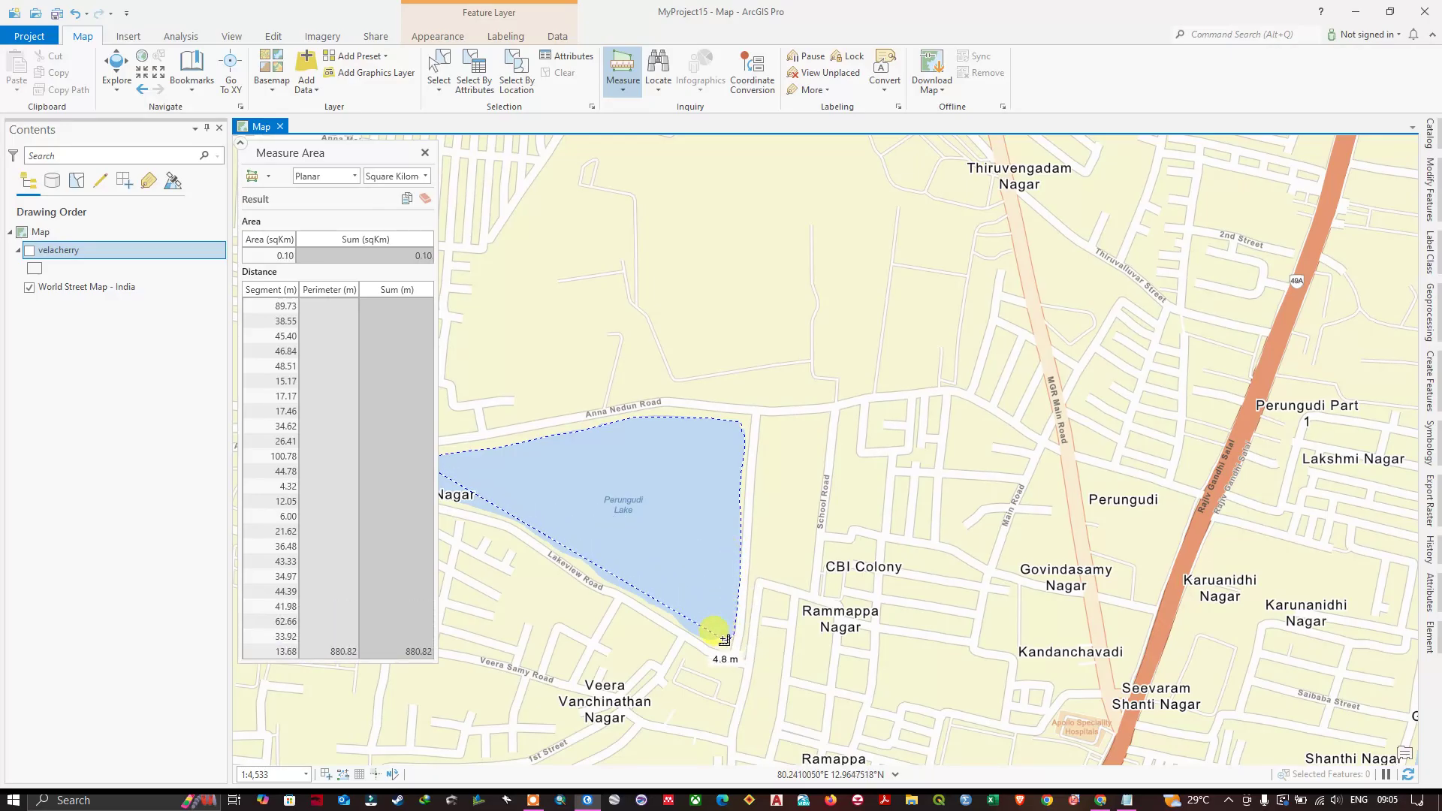
- Trace the southern and western shores toward the west end, reaching 0.11 sq km
click(725, 640)
click(690, 633)
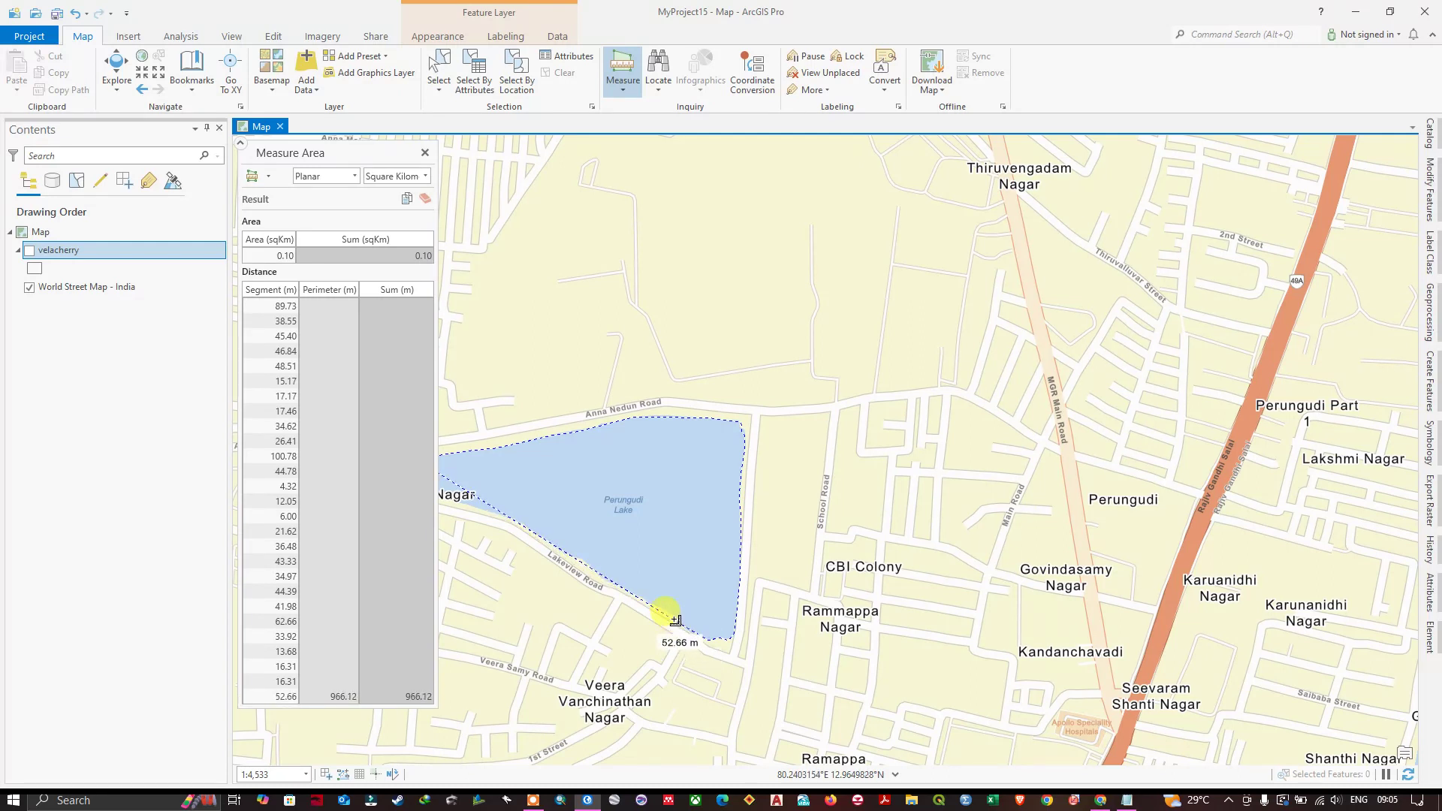
click(675, 621)
click(631, 596)
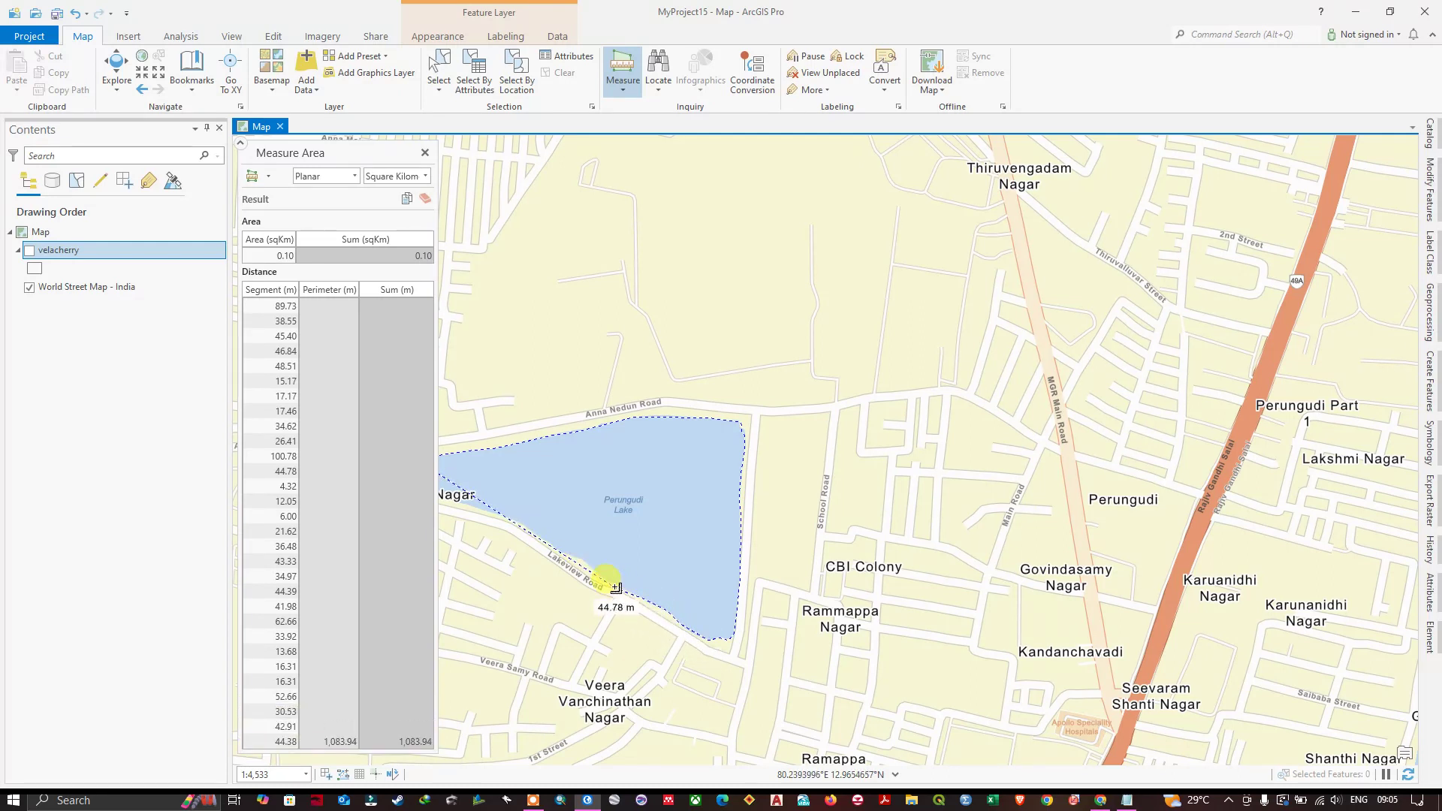
click(597, 572)
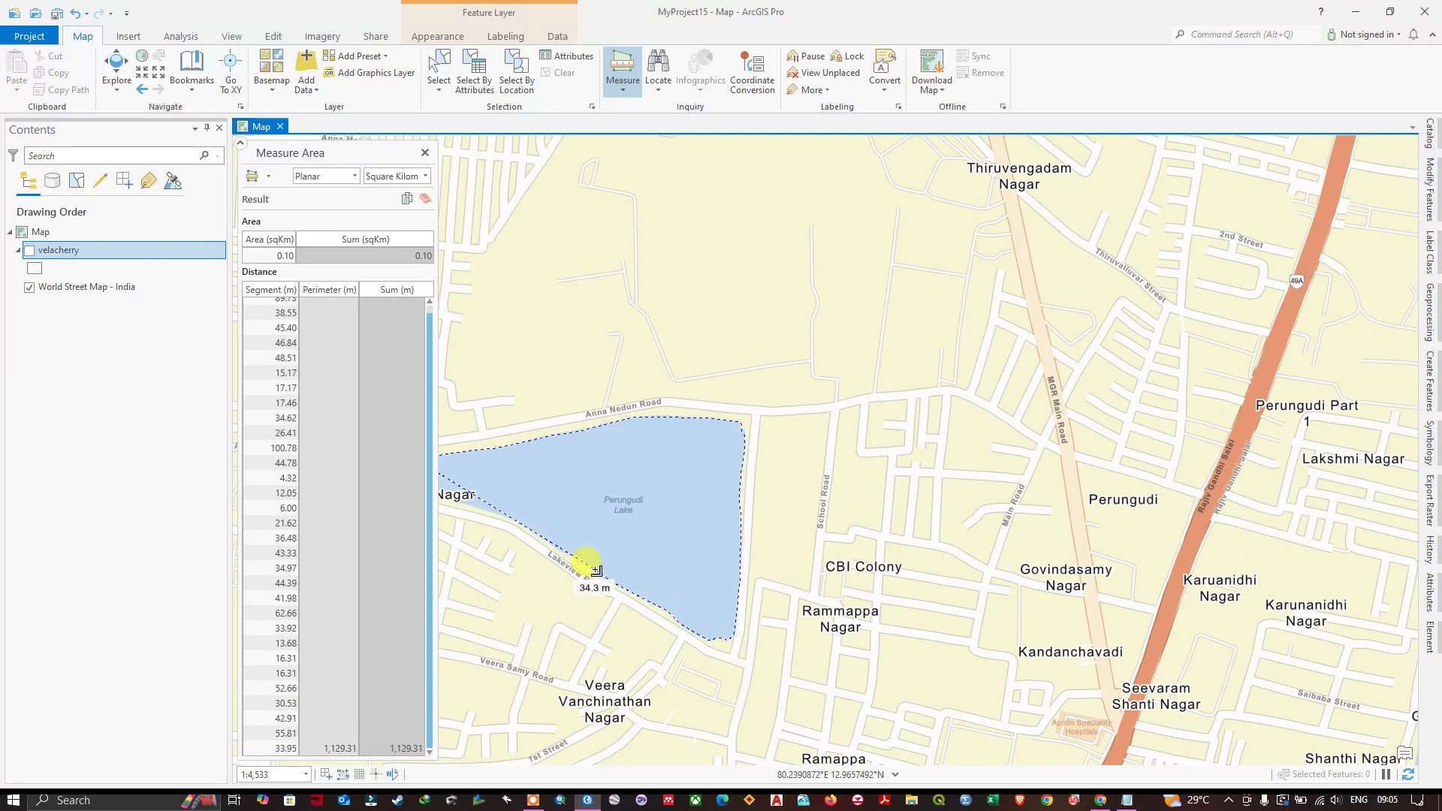
click(590, 557)
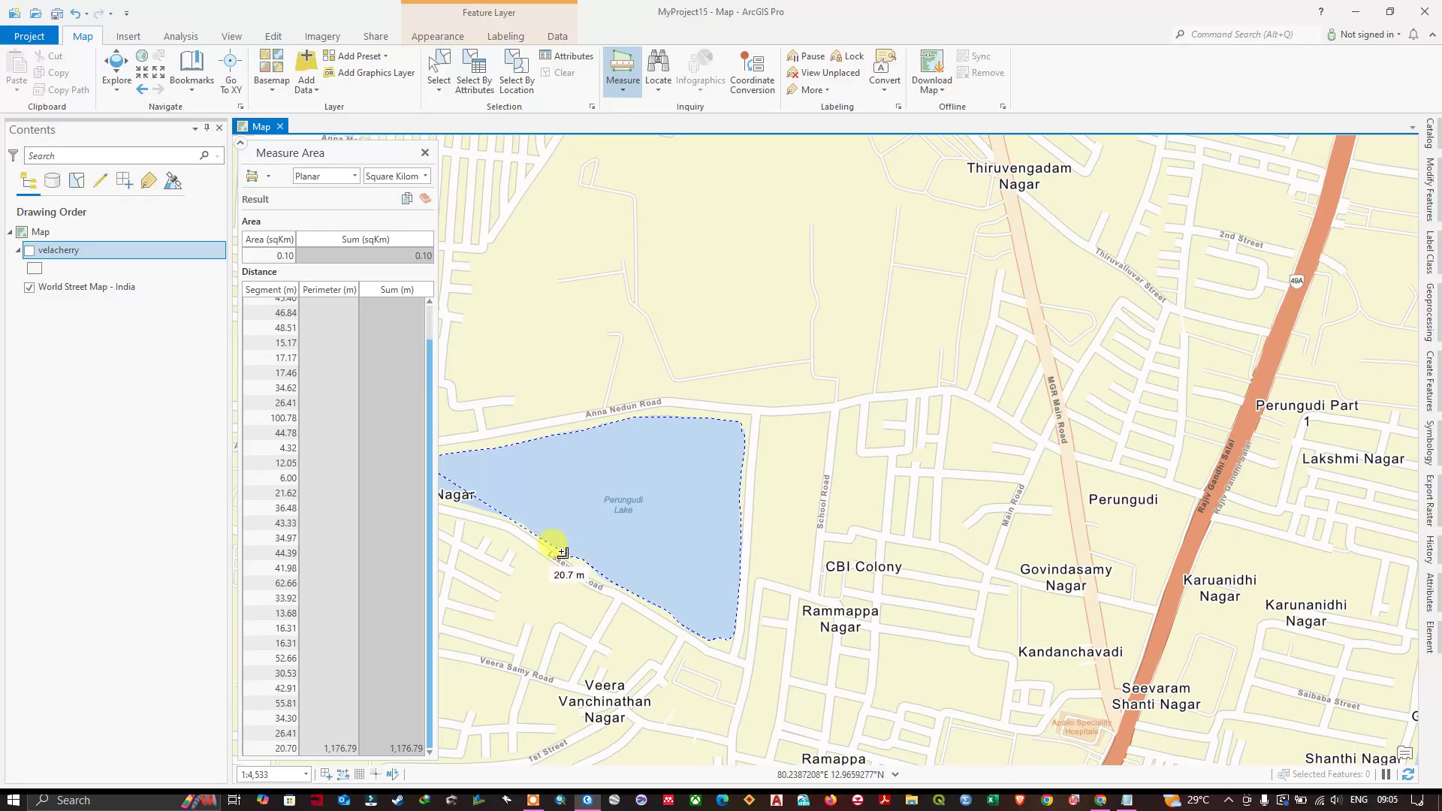
click(548, 545)
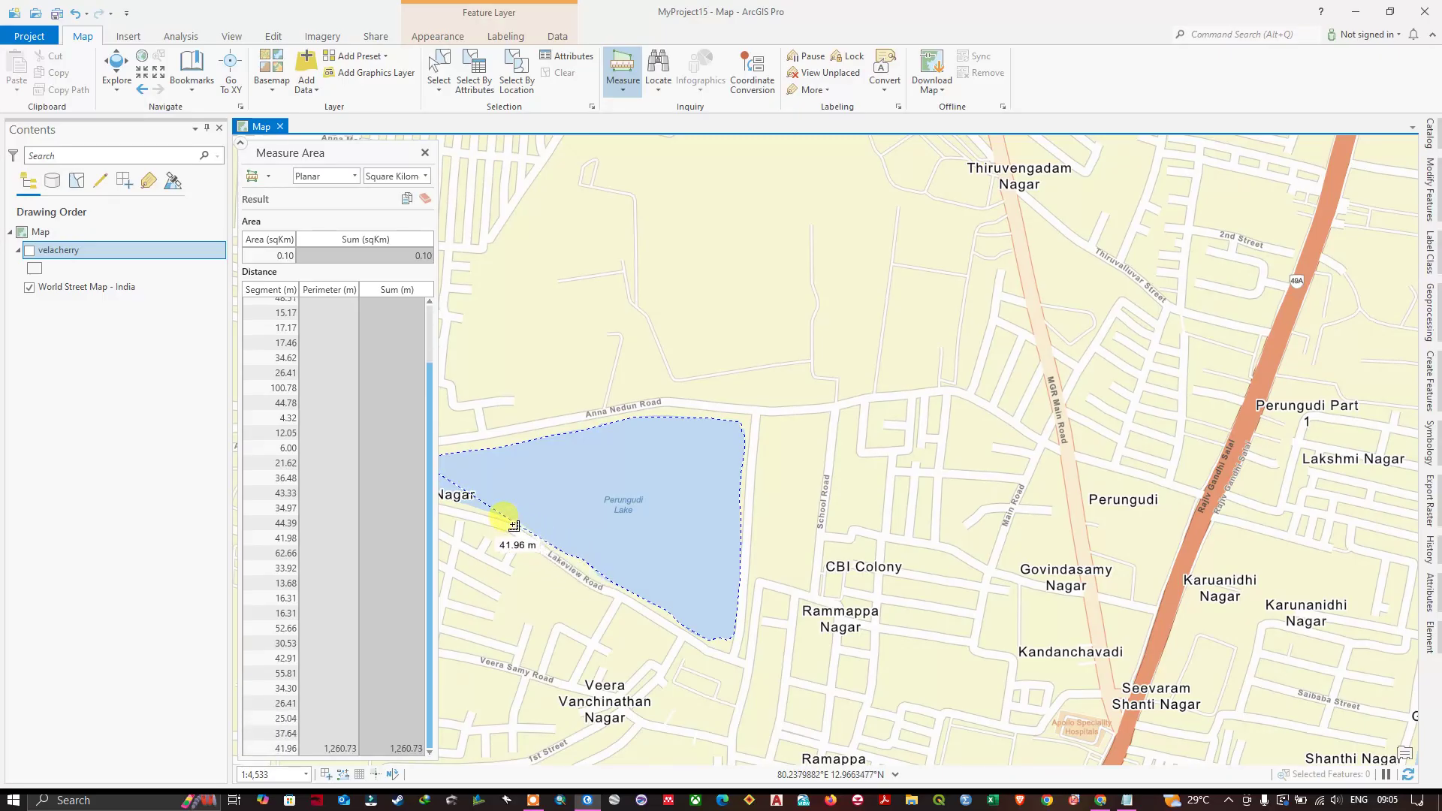
click(522, 530)
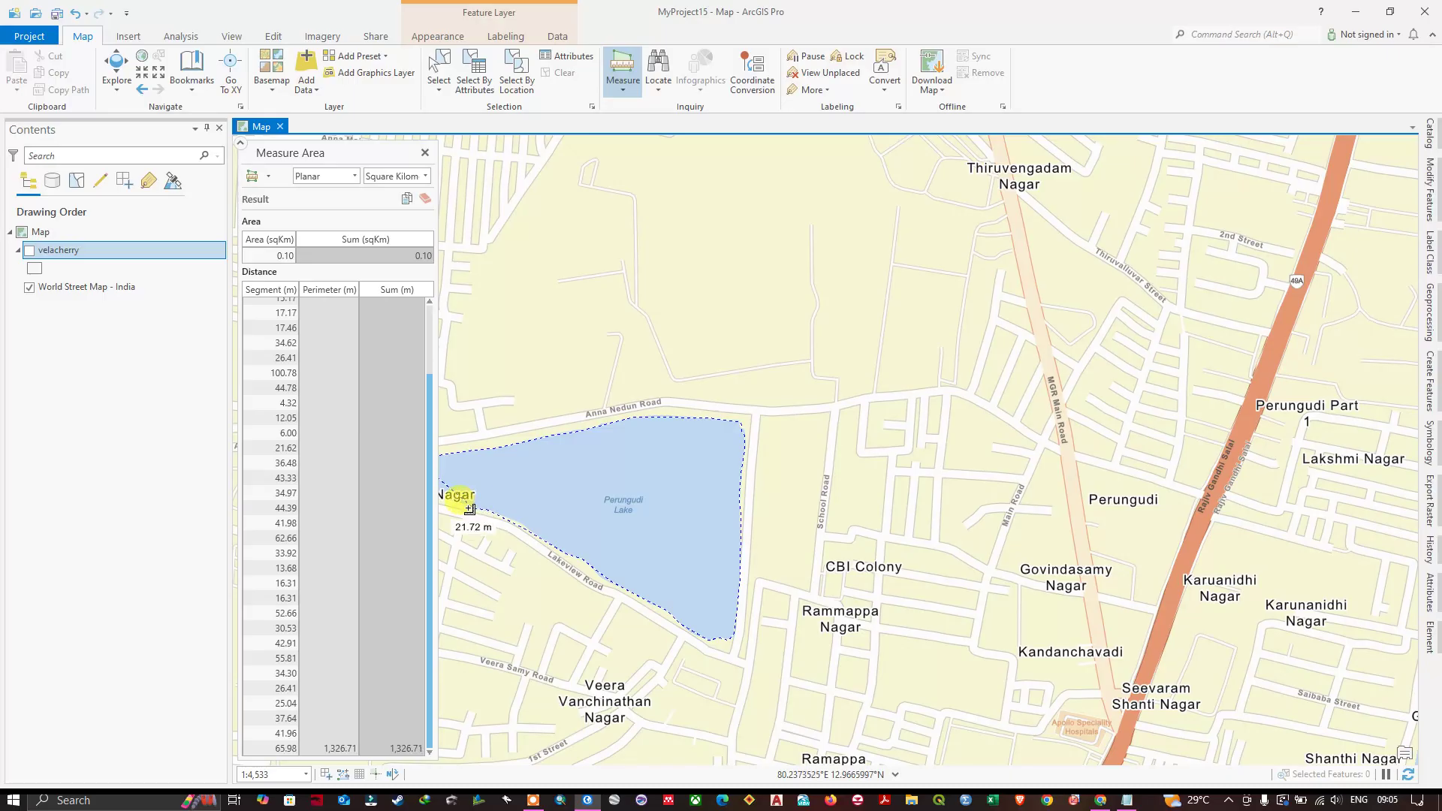
click(477, 508)
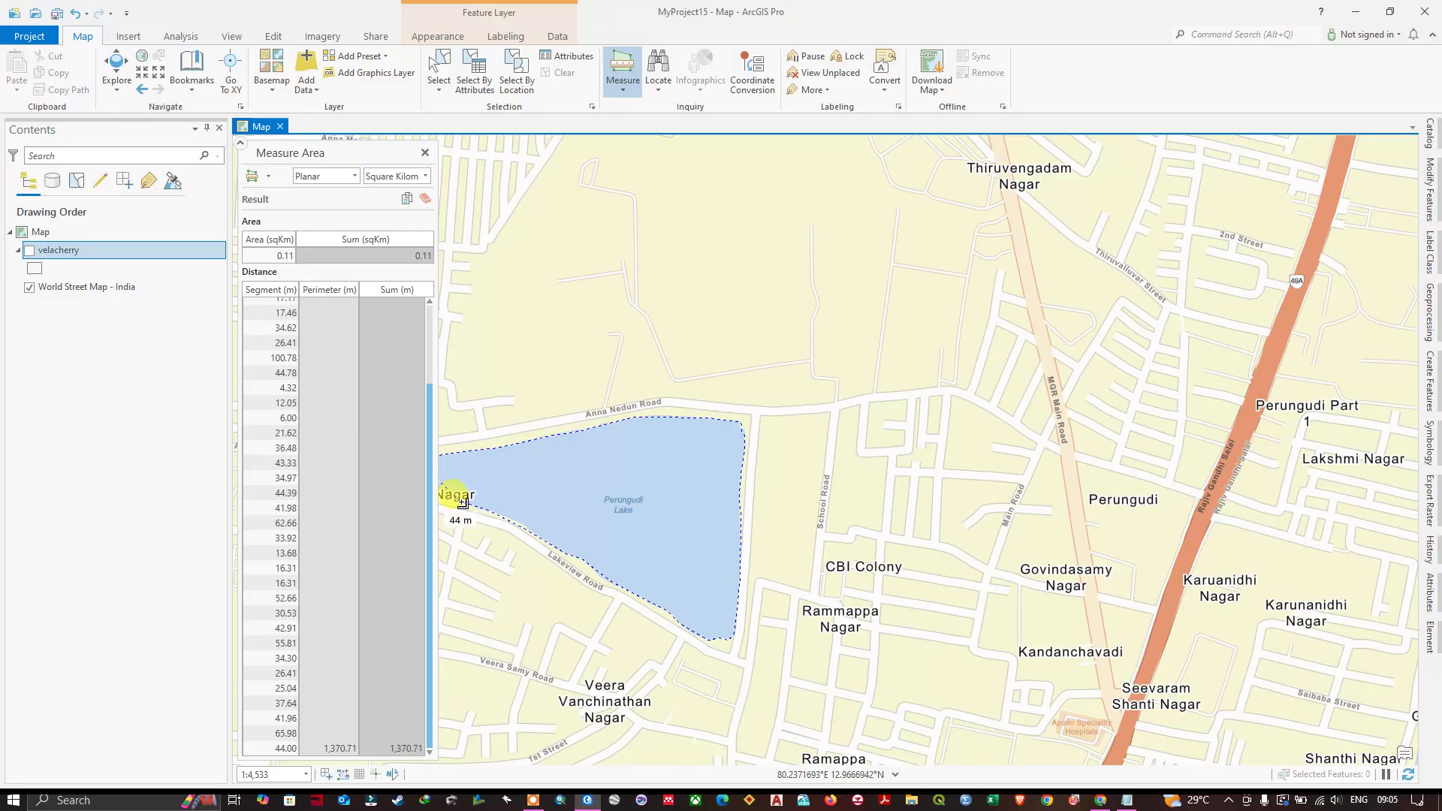
- Add a western-edge vertex and pan west, extending the perimeter to 1,566.13 m
right_click(462, 504)
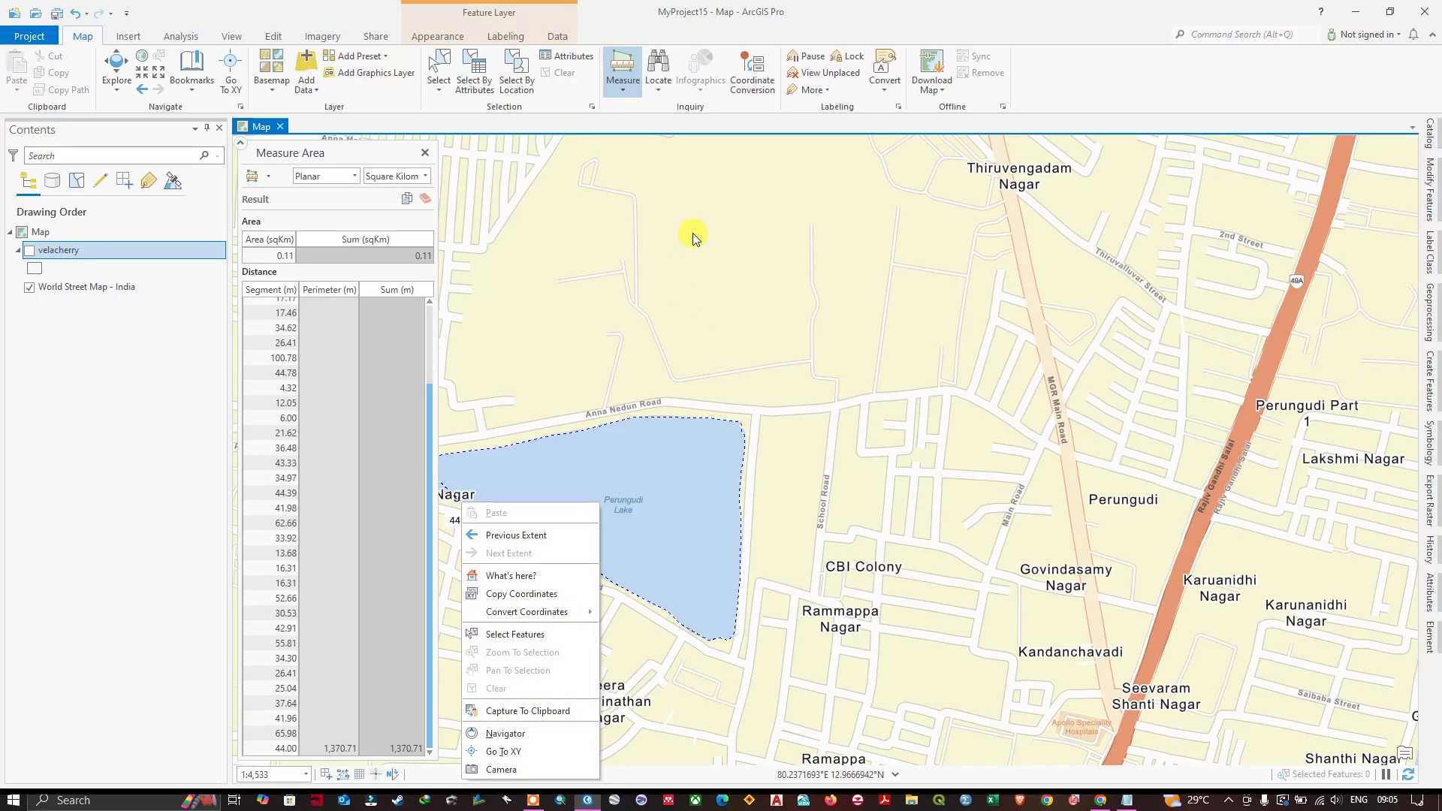
click(452, 498)
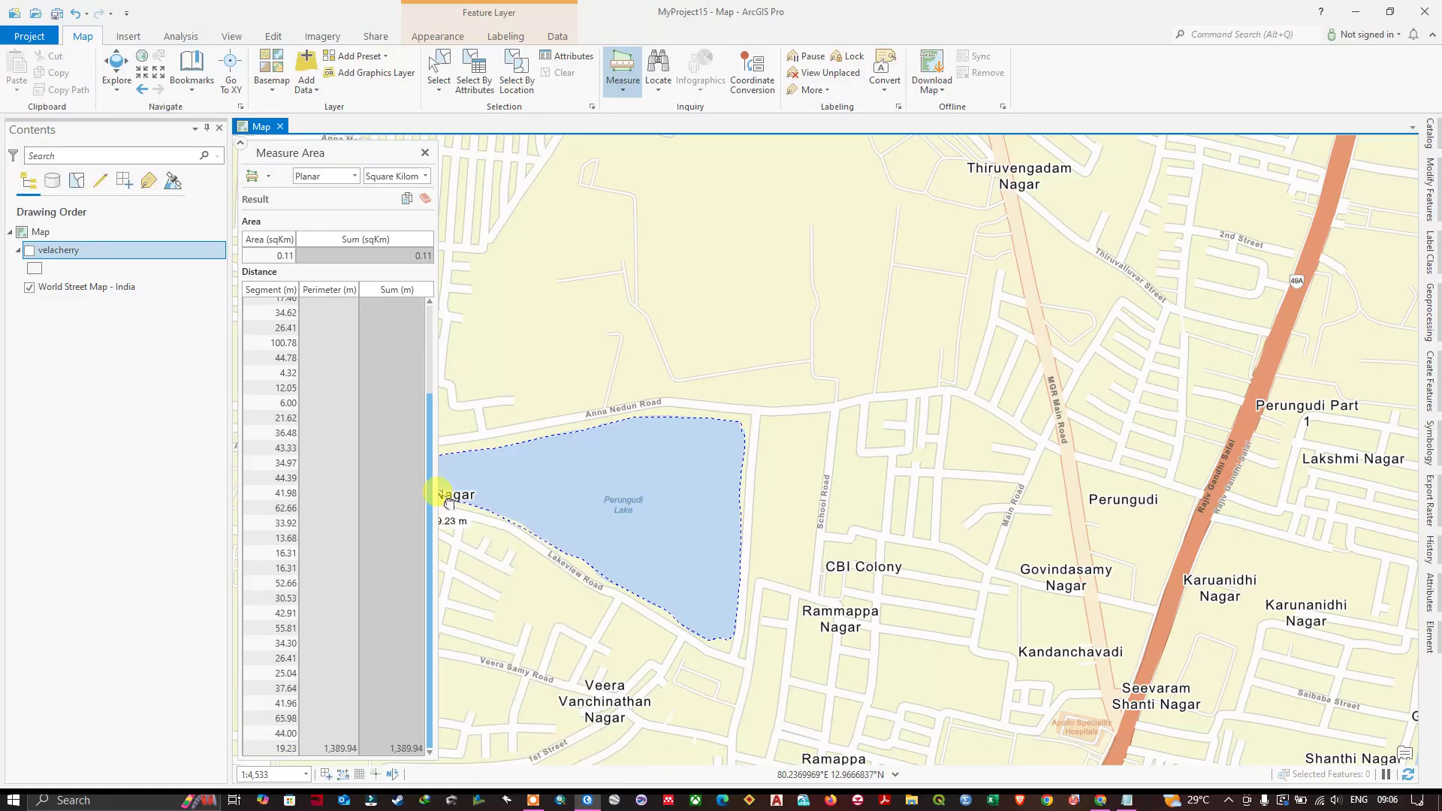
drag(445, 496, 720, 532)
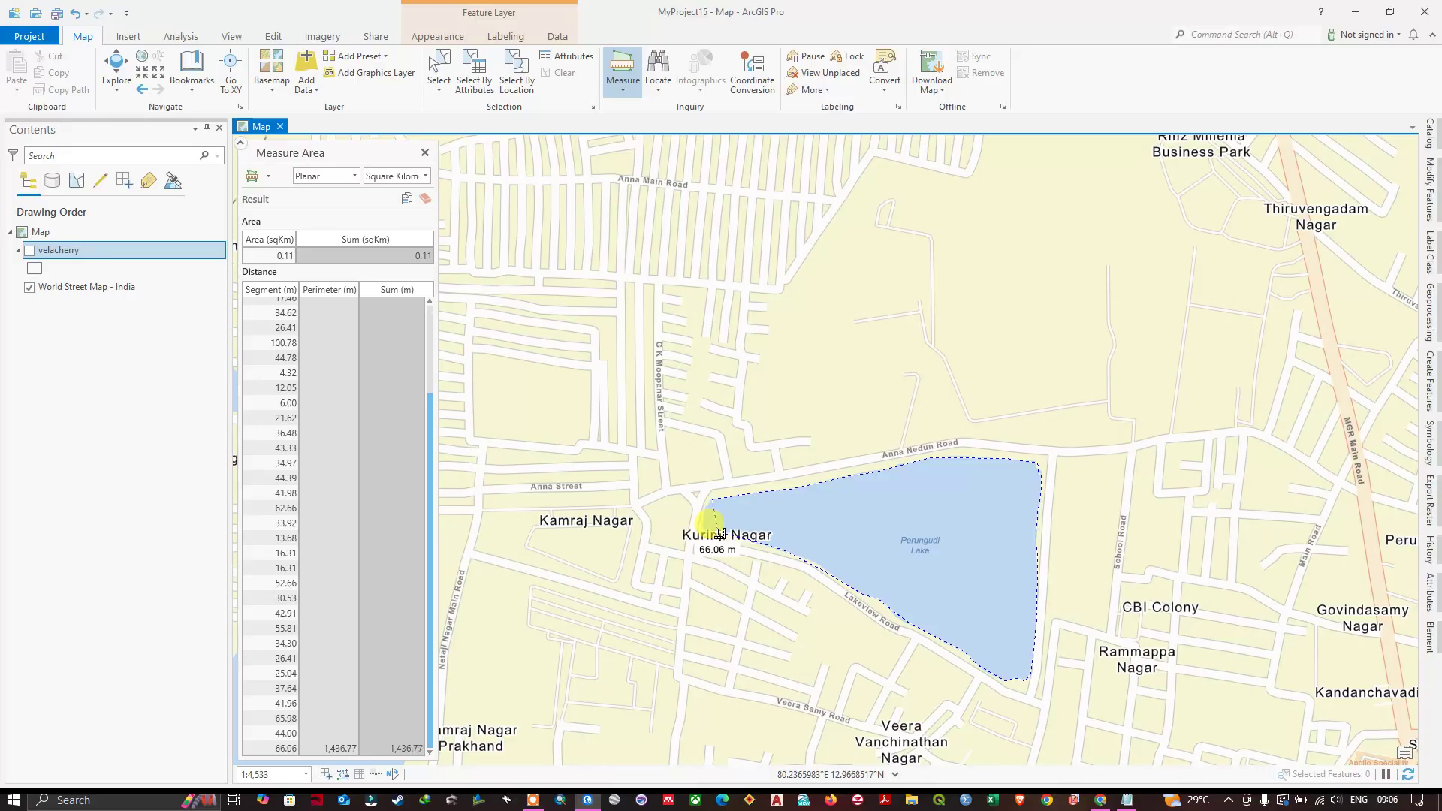
mouse_move(726, 419)
mouse_down()
mouse_move(893, 319)
mouse_move(743, 390)
mouse_move(593, 403)
mouse_up()
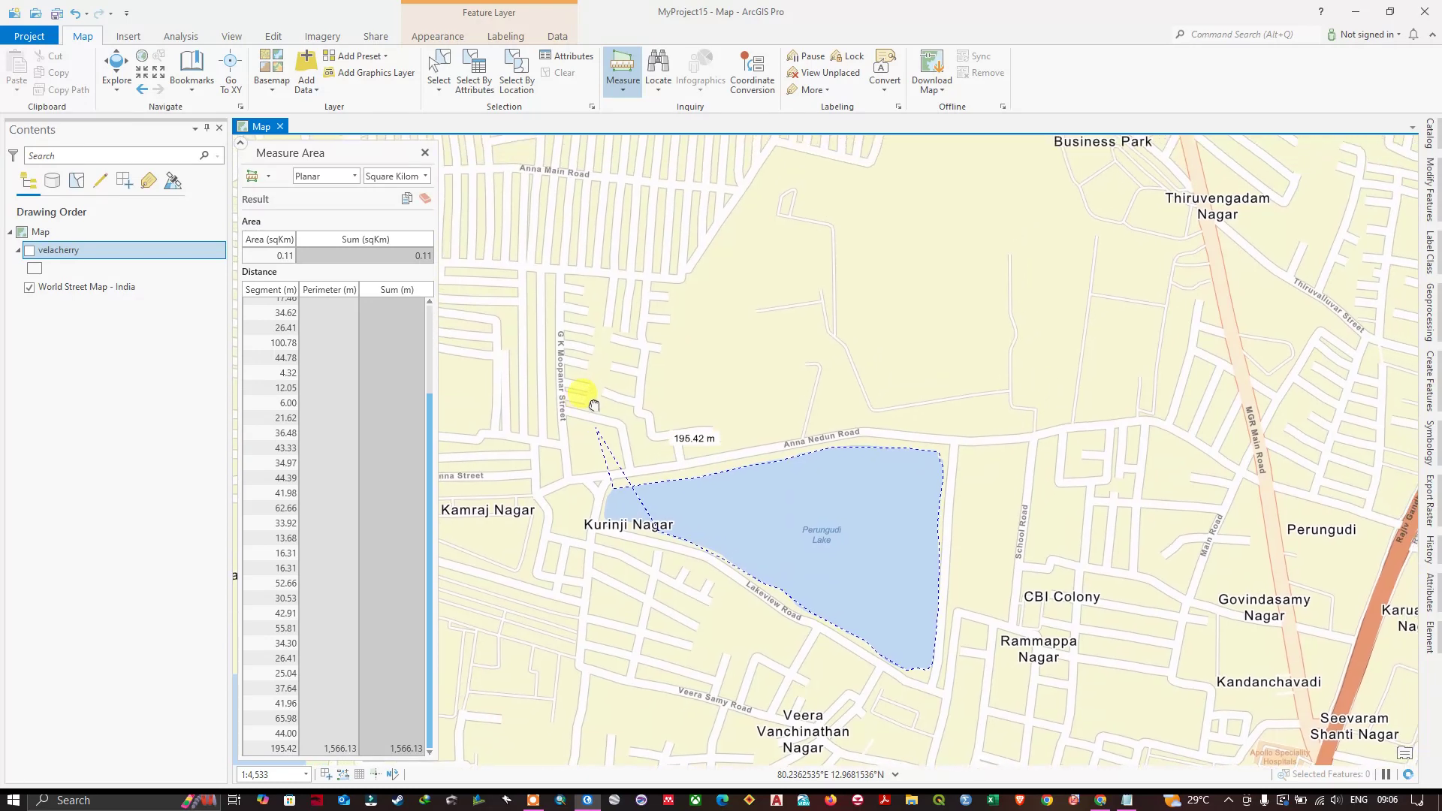
scroll(609, 508, up, 2)
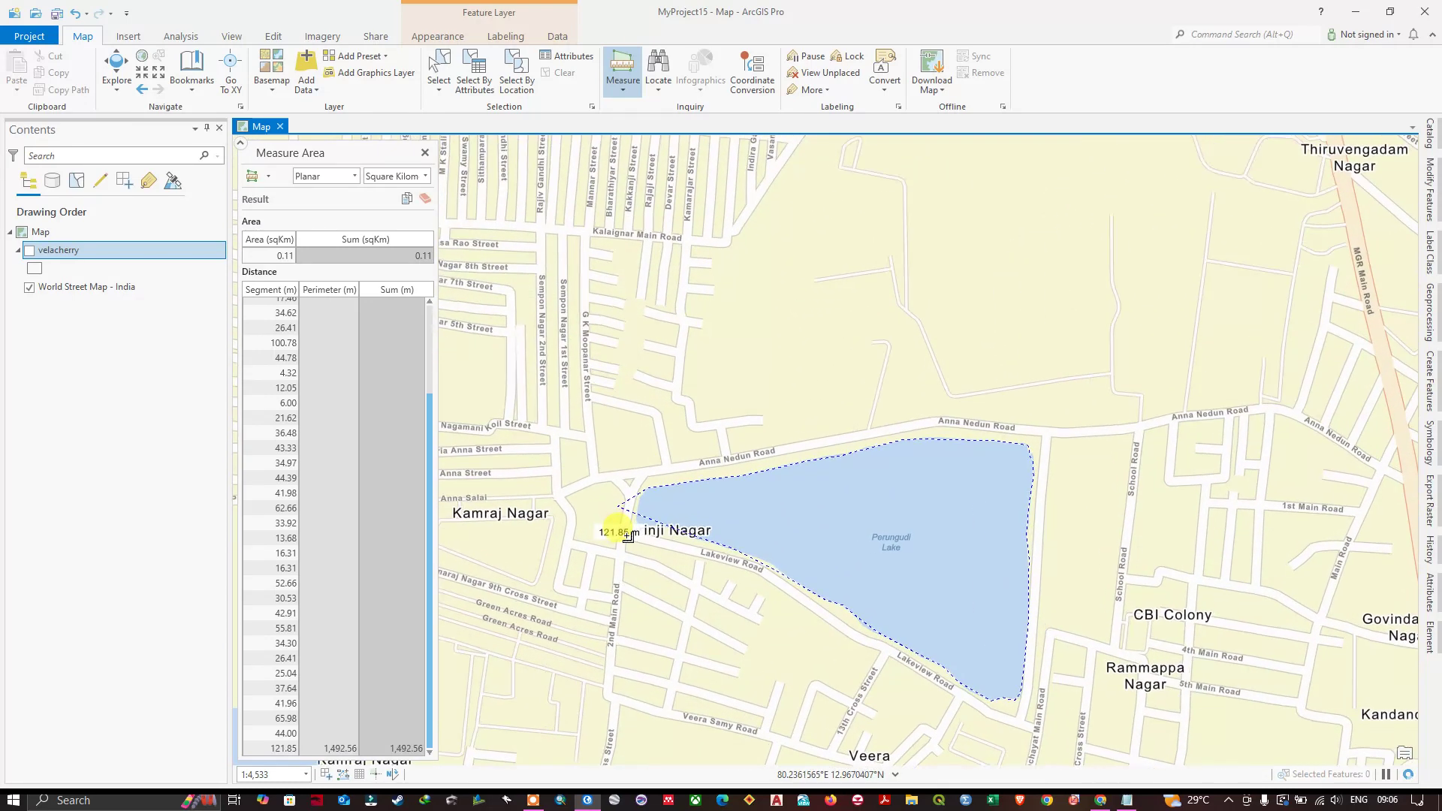
scroll(628, 534, up, 1)
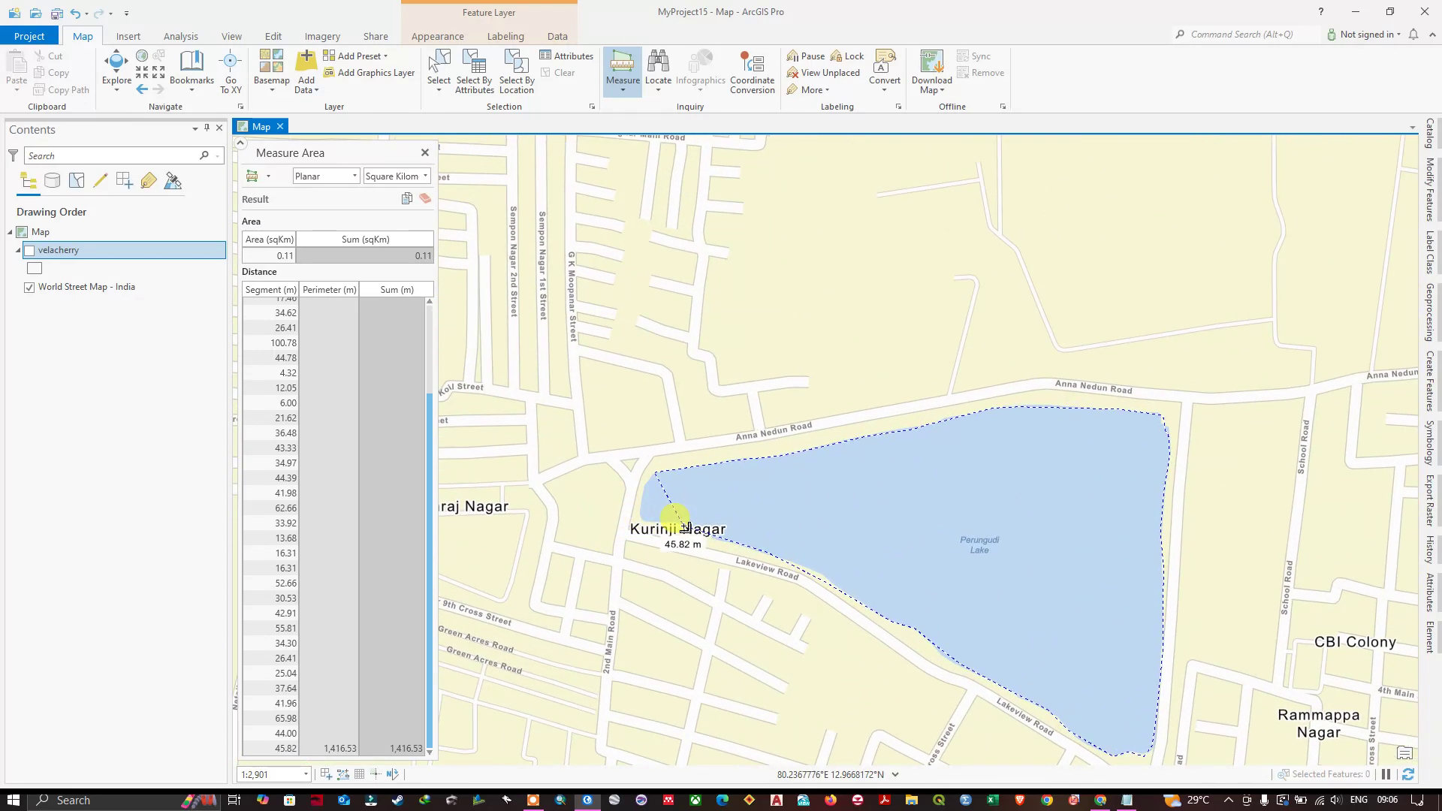
- Place four vertices around the western tip near Kurinji Nagar, closing at 0.11 sq km, 1,512.57 m perimeter
click(673, 519)
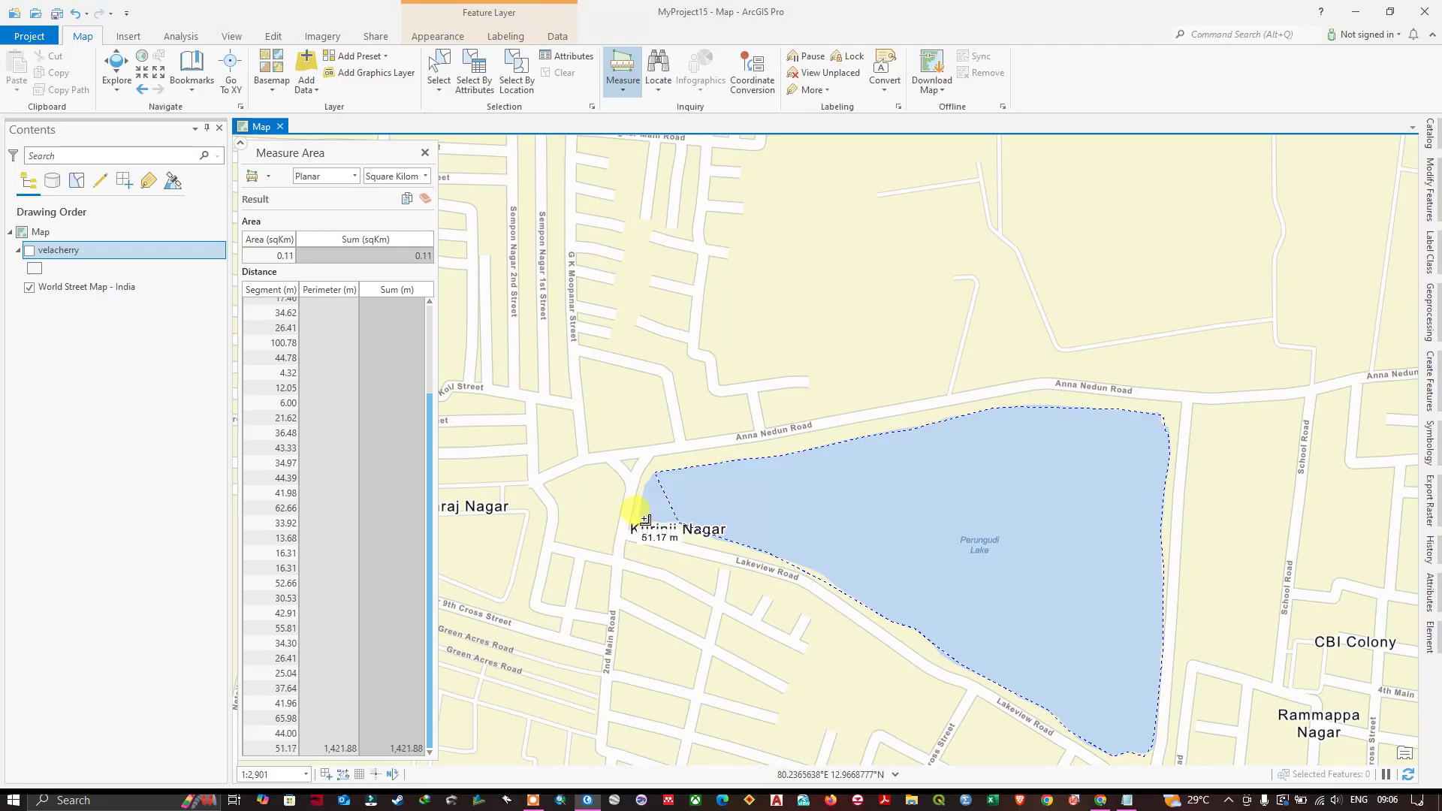
click(644, 521)
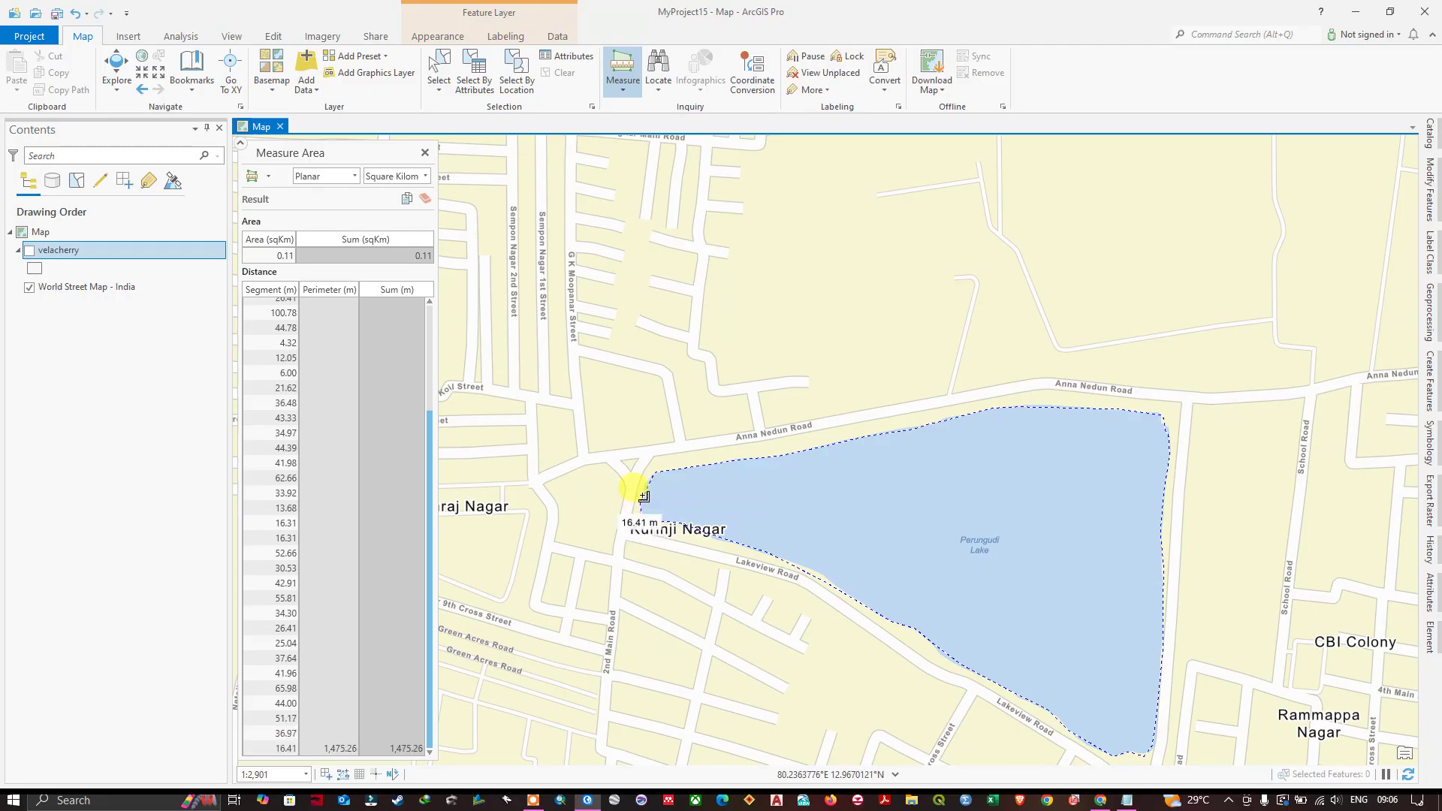
click(643, 497)
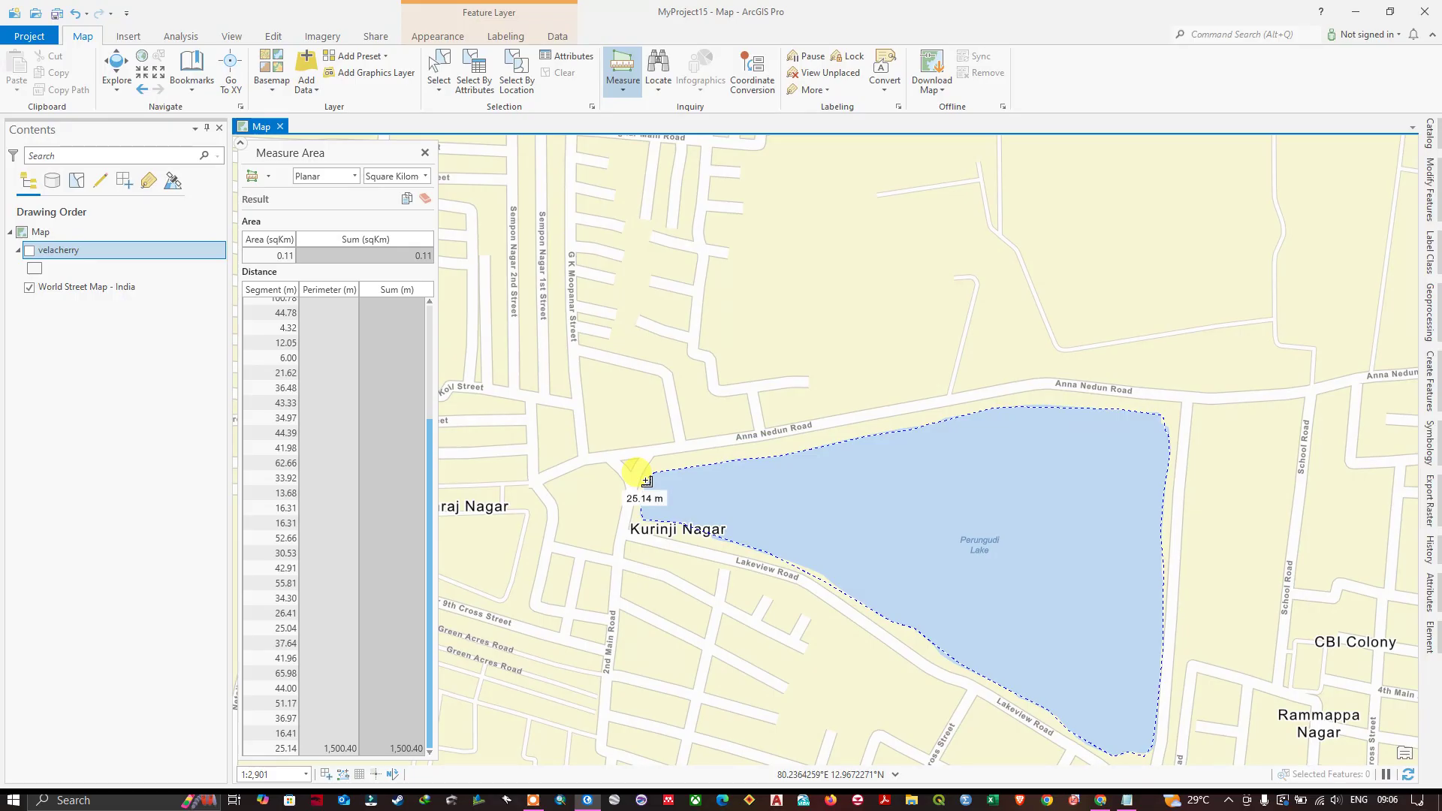
click(645, 481)
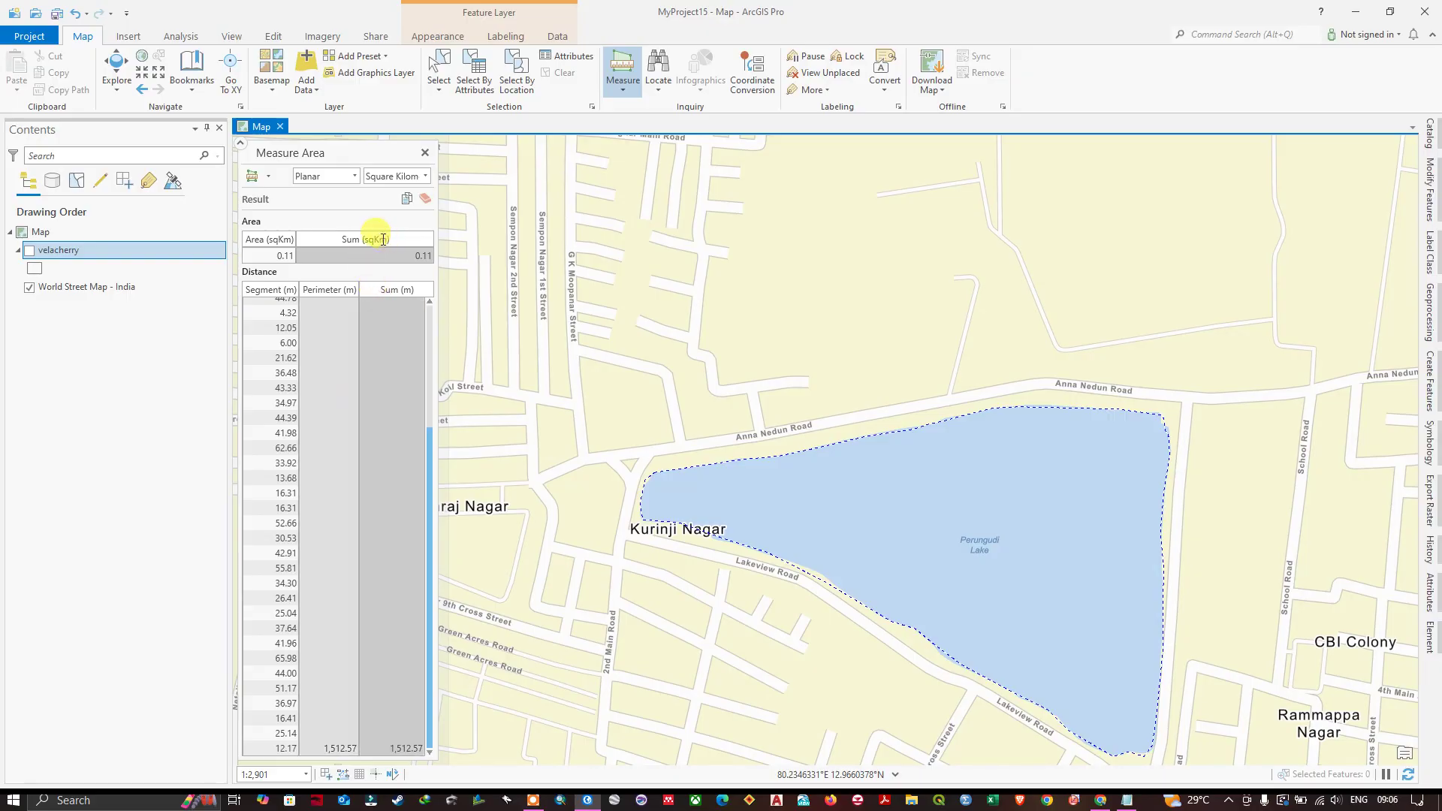
- Display the lake area in square yards, reading 128,797.51
click(426, 177)
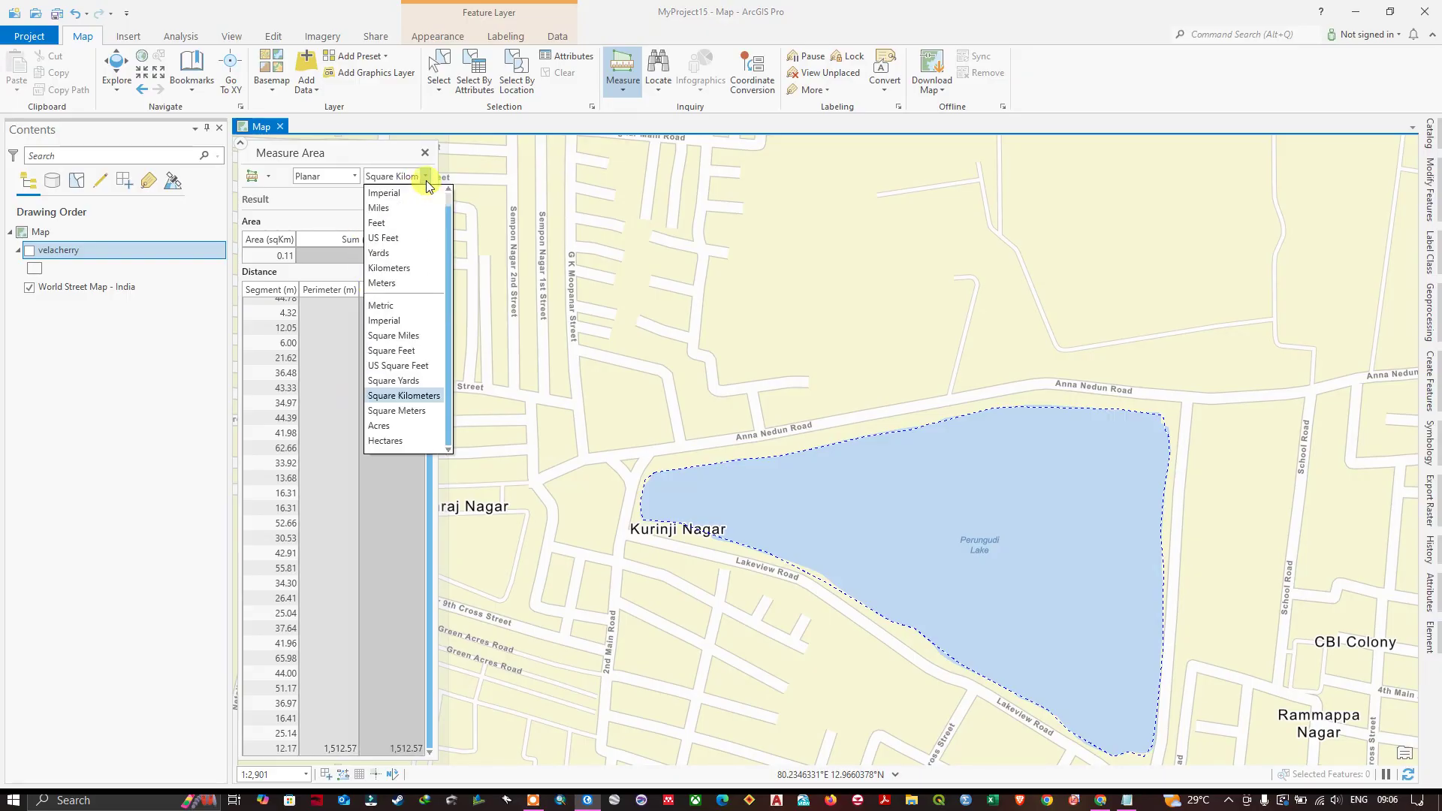
click(405, 401)
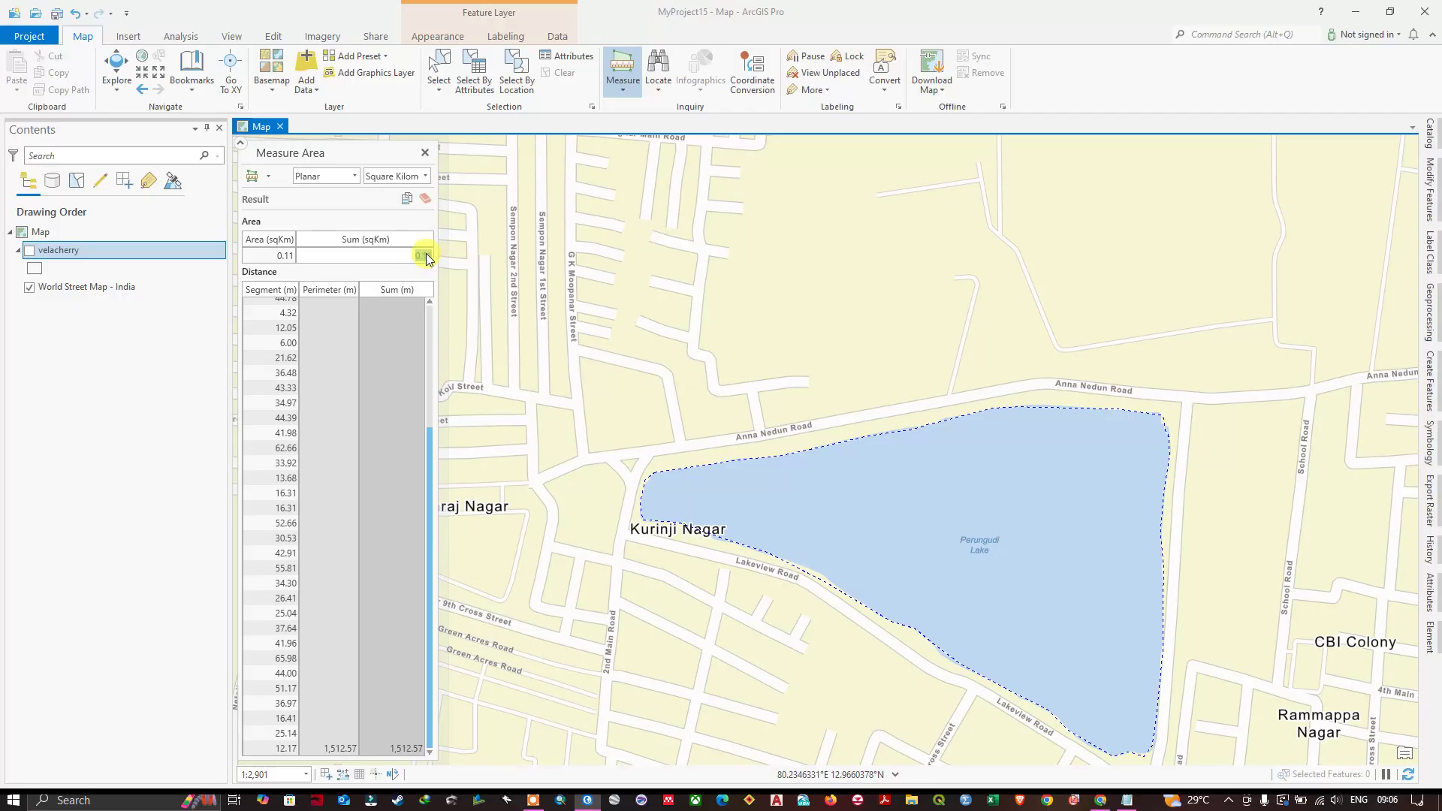
click(424, 176)
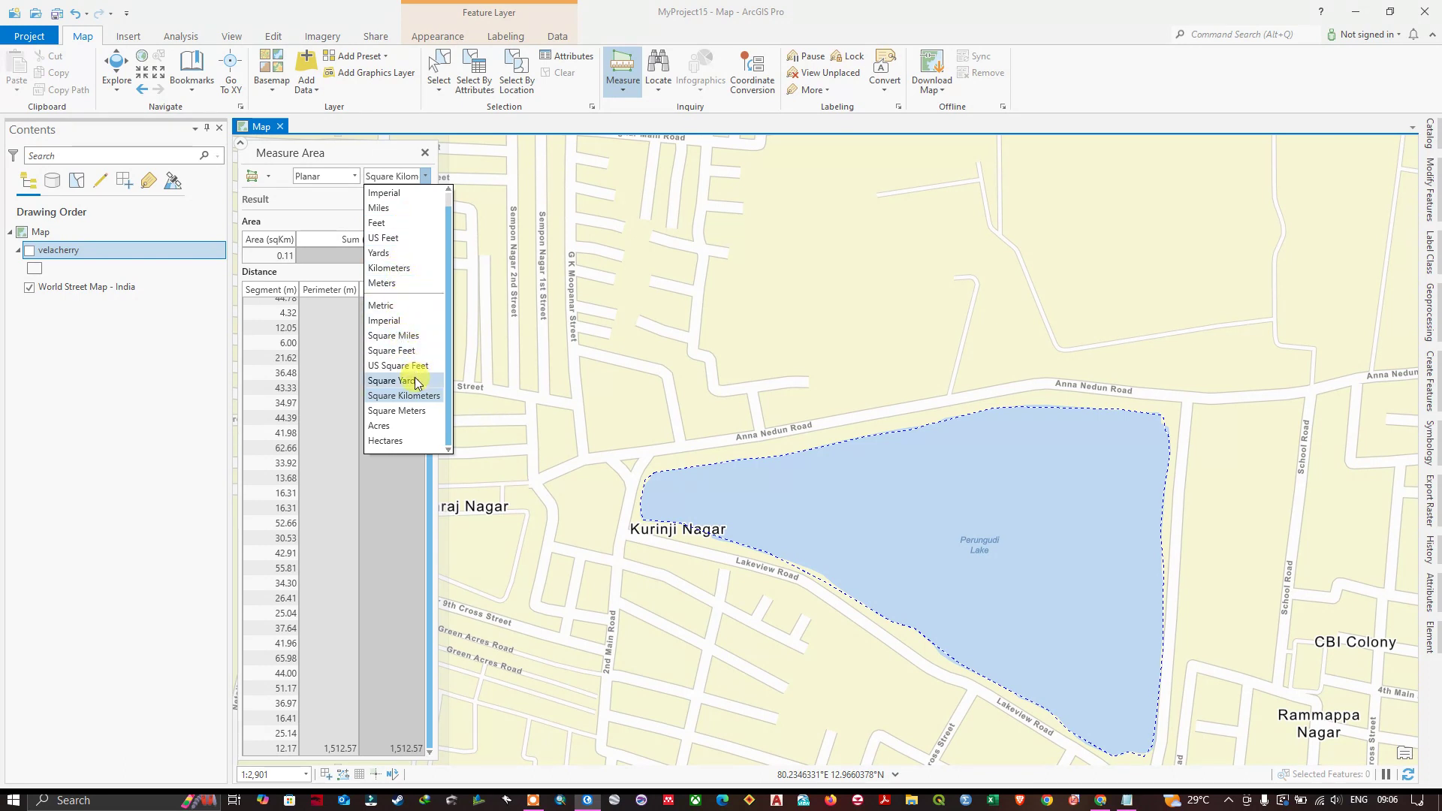
click(393, 381)
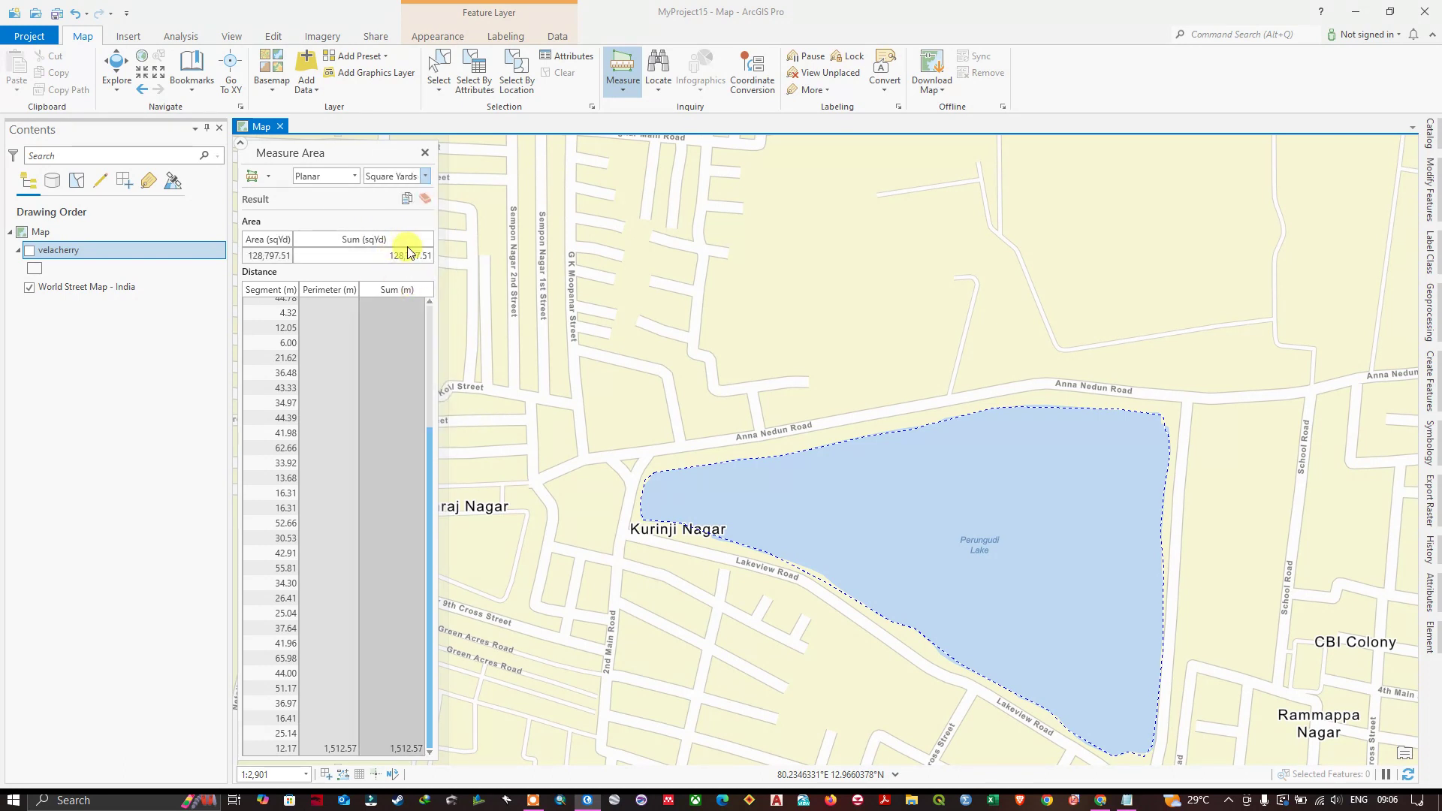
- Switch the lake area to square miles (0.04) and copy the measurement results
click(424, 177)
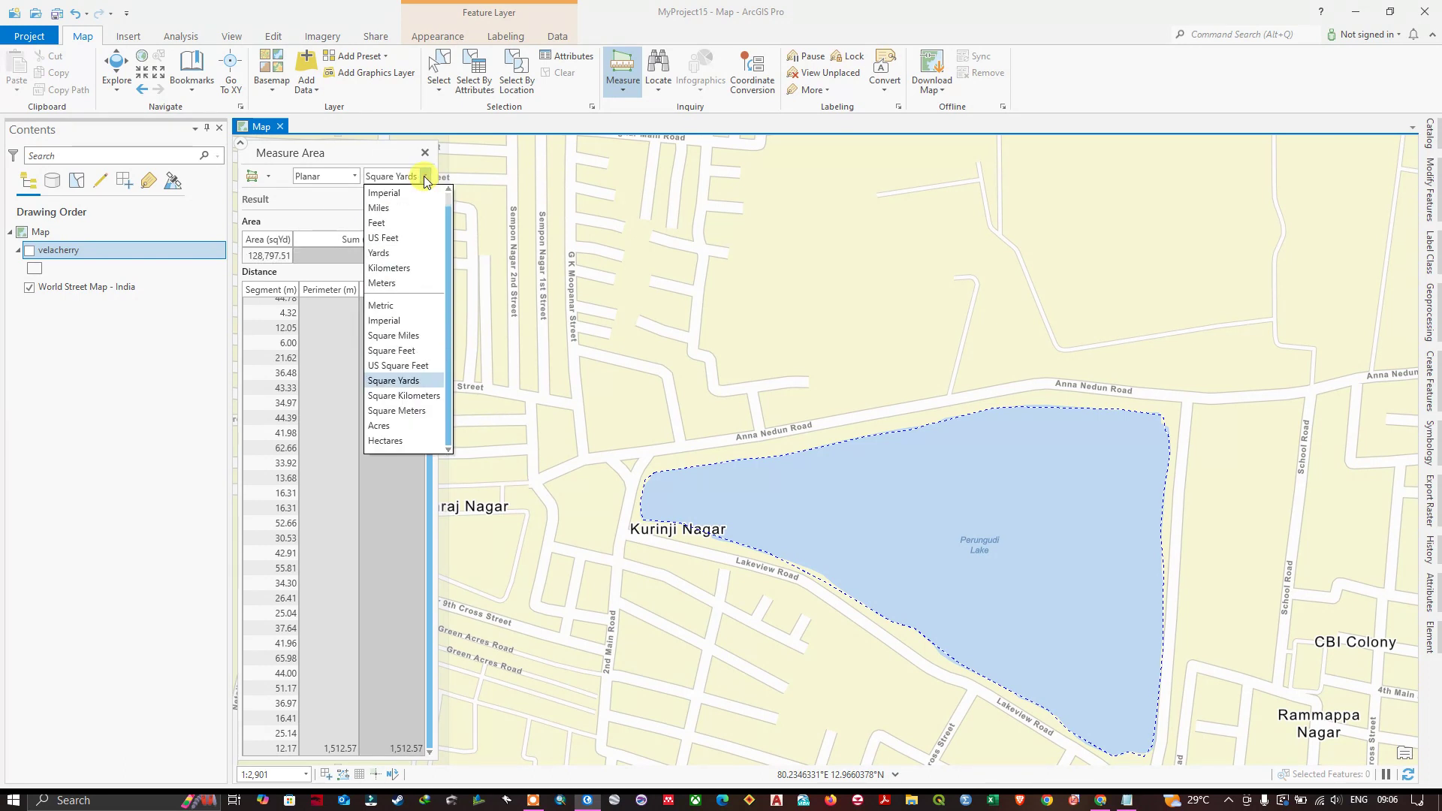
click(389, 329)
click(421, 255)
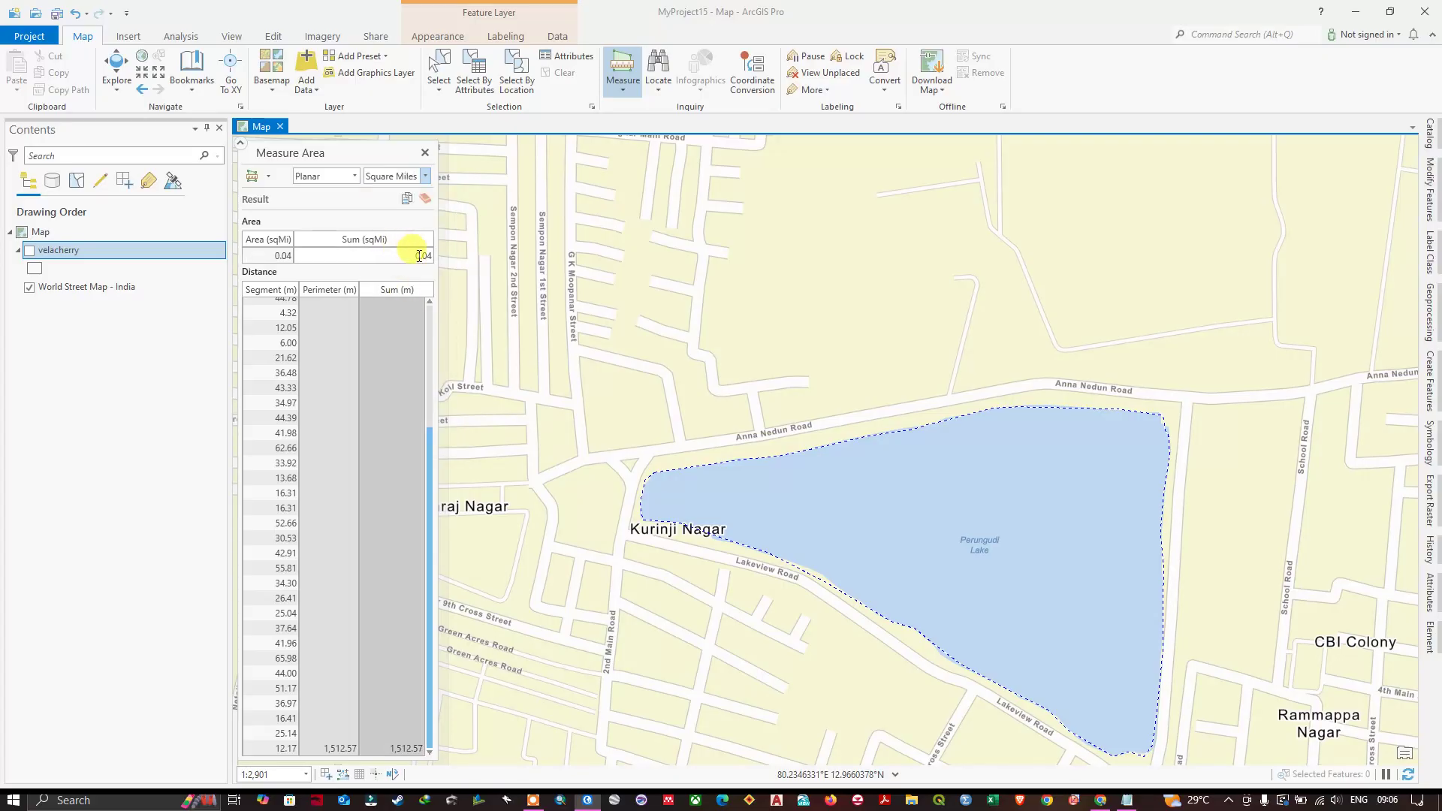
click(421, 256)
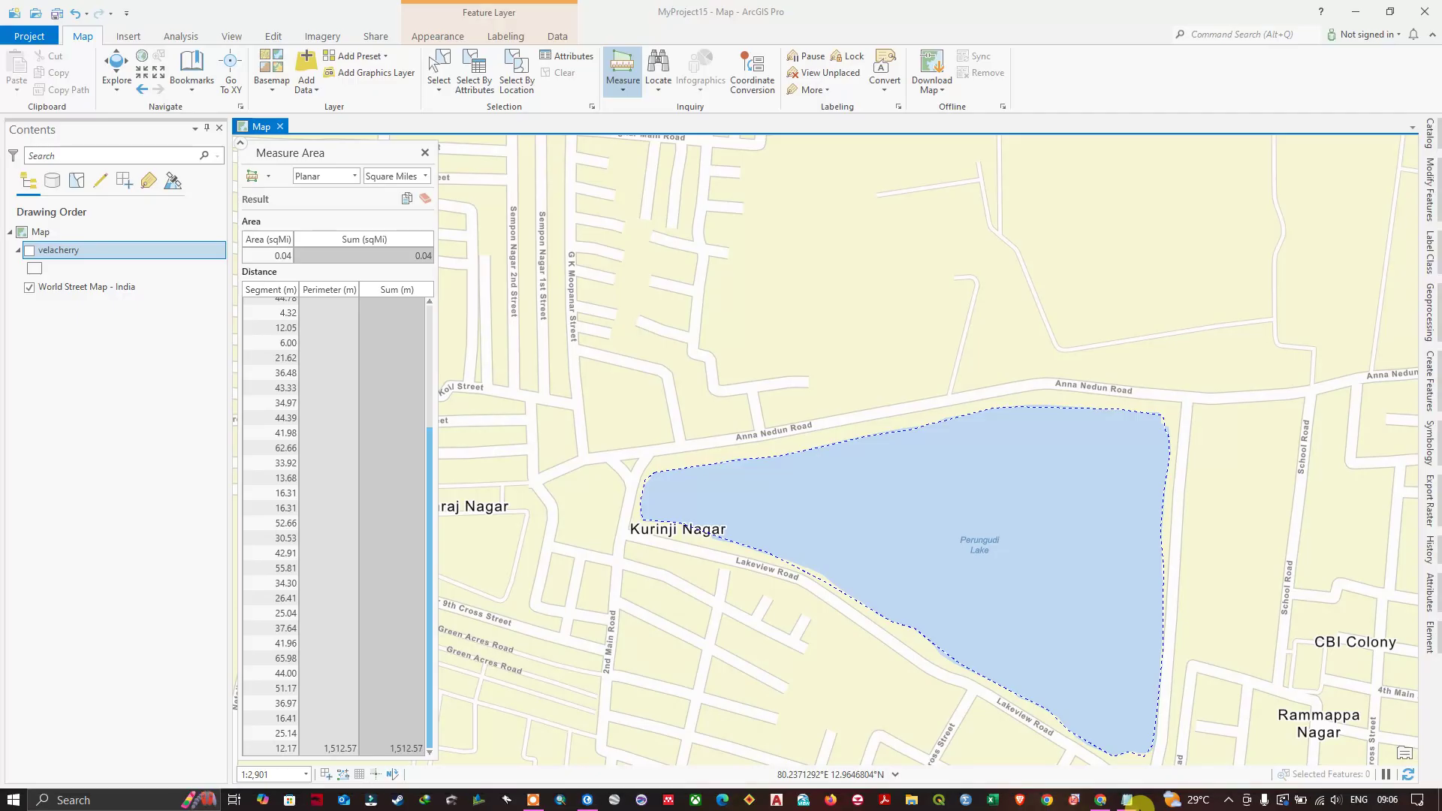
- Replace the old distance notes in Notepad with the copied lake measurement results
click(1127, 800)
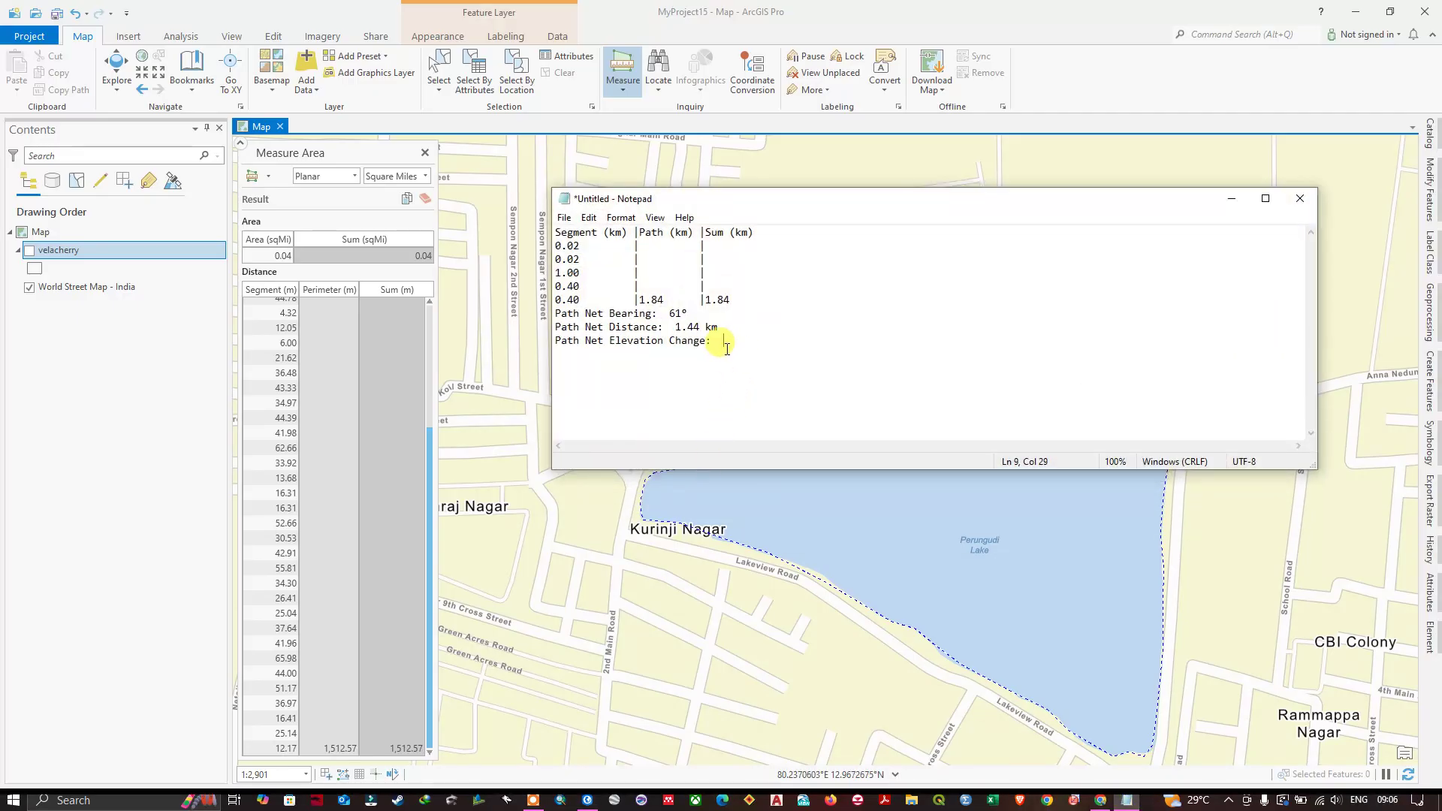
drag(721, 342, 565, 223)
key(ctrl+v)
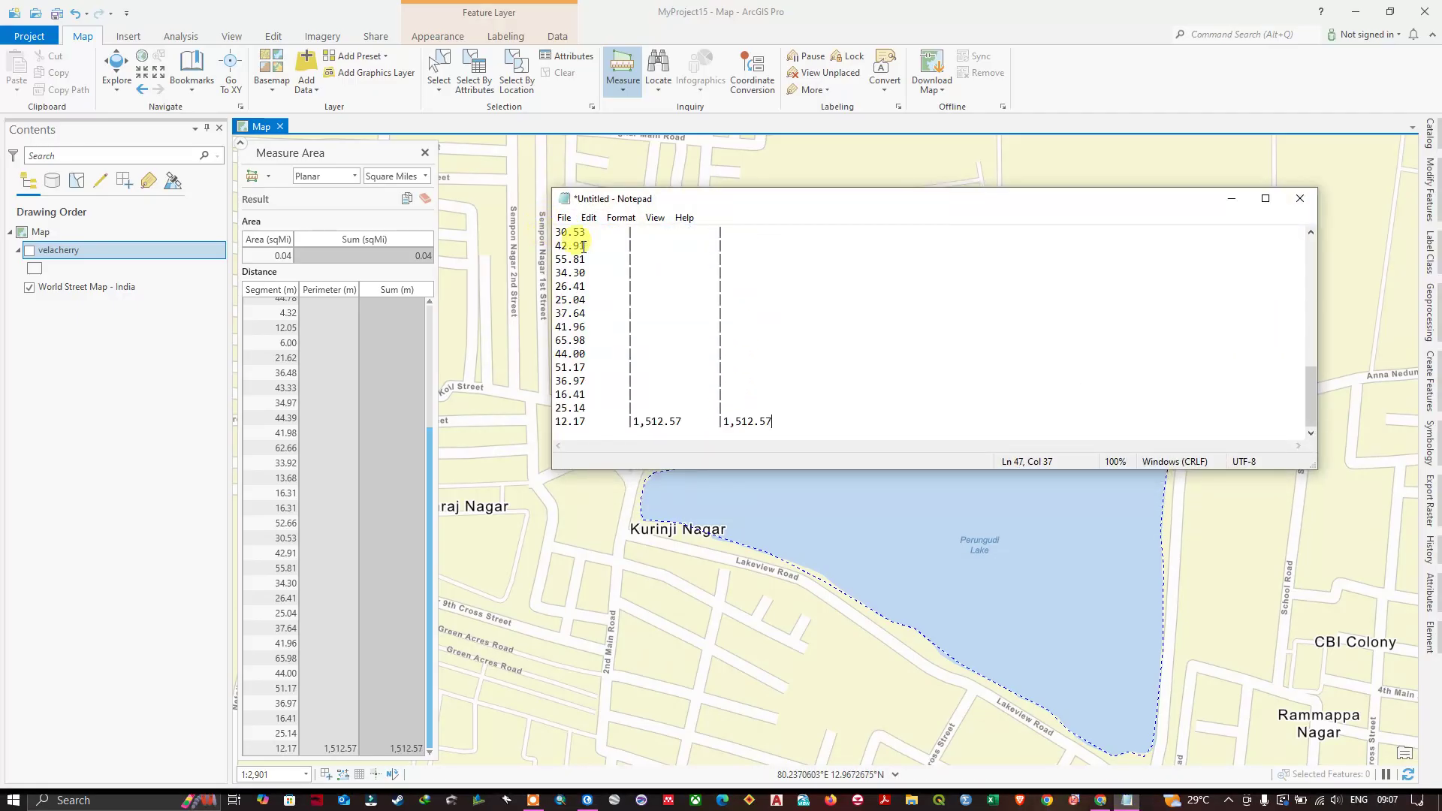
scroll(685, 343, up, 5)
scroll(686, 342, up, 5)
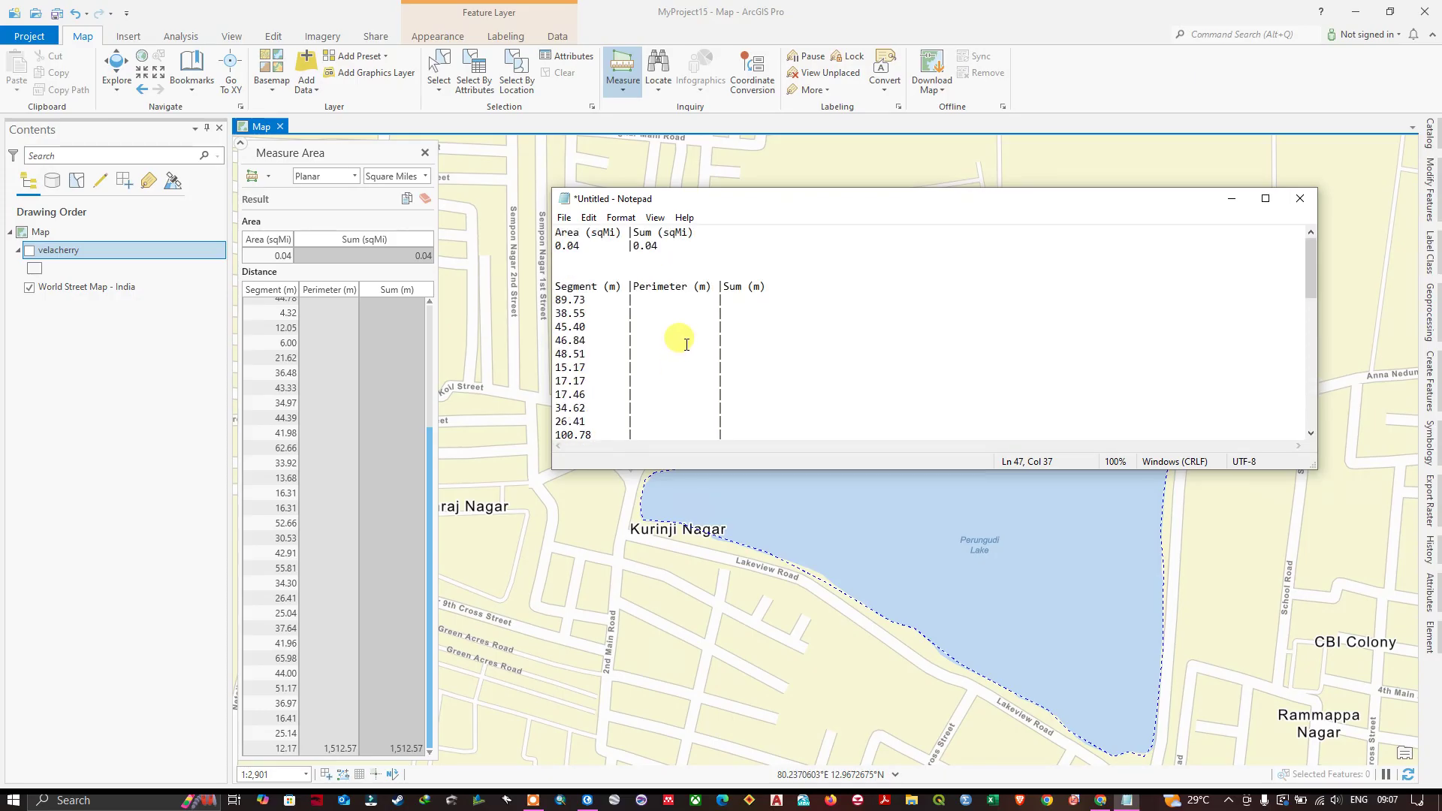
- Review the 0.04 sum and segment lengths, then minimise Notepad to reveal the map
drag(628, 246, 661, 245)
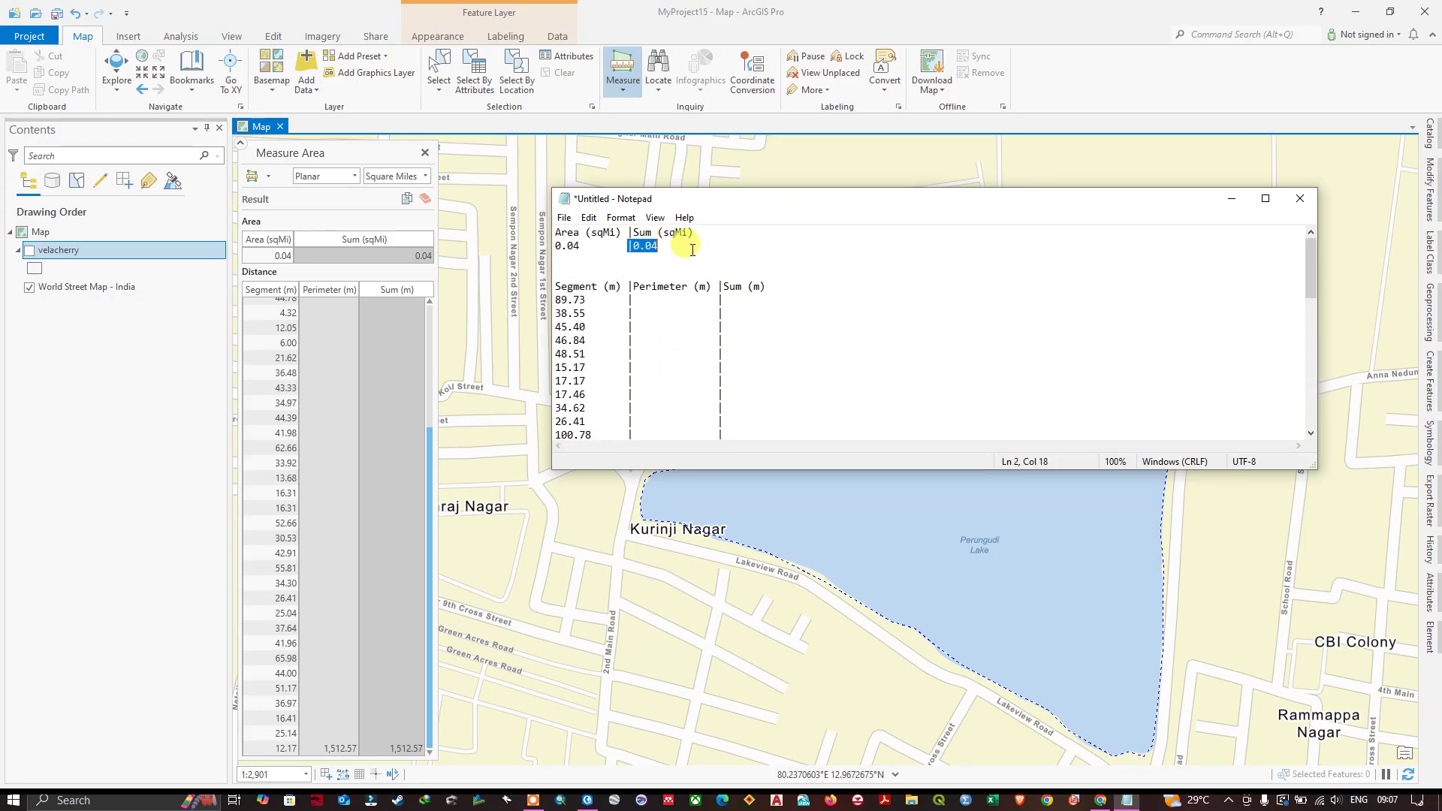
drag(557, 299, 582, 426)
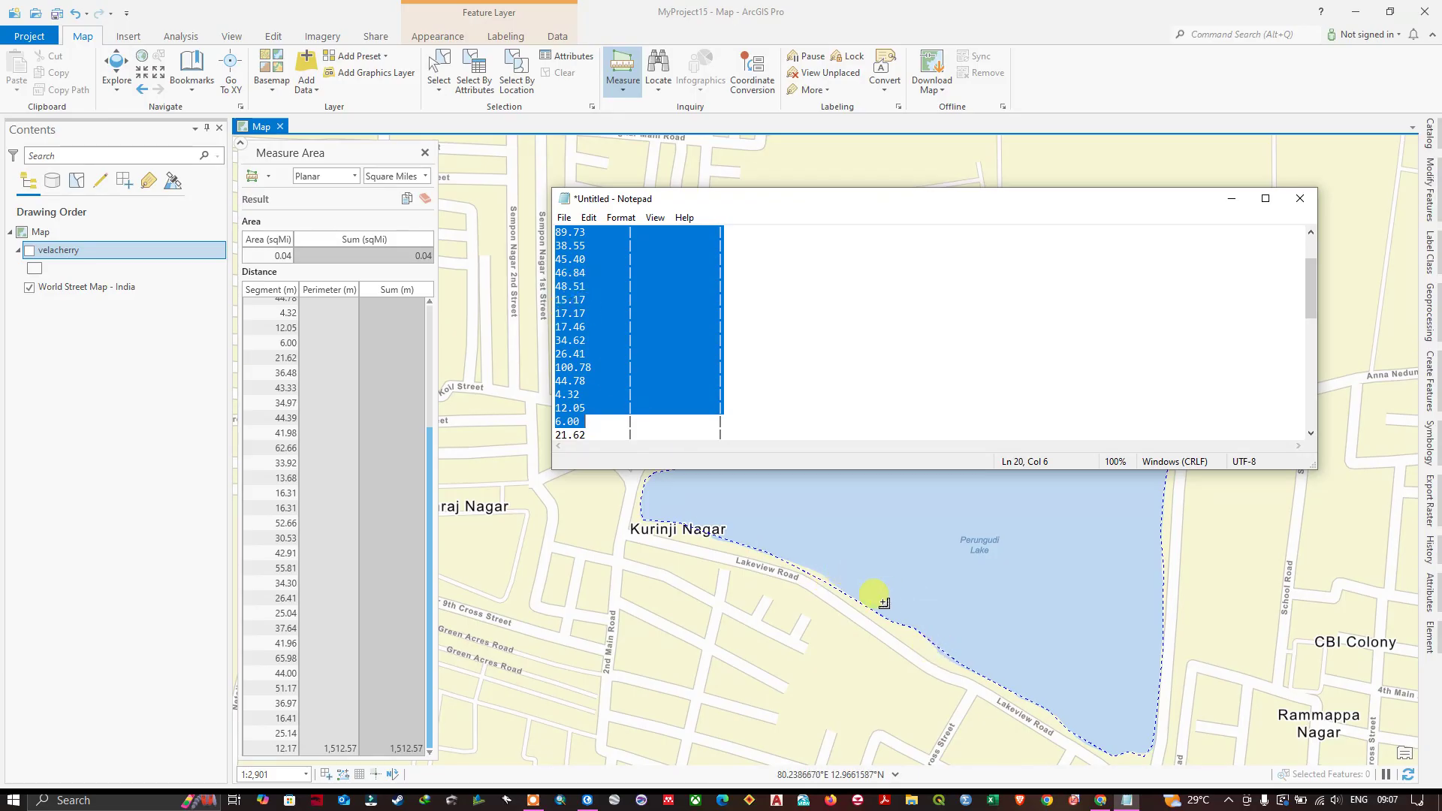
scroll(884, 602, down, 2)
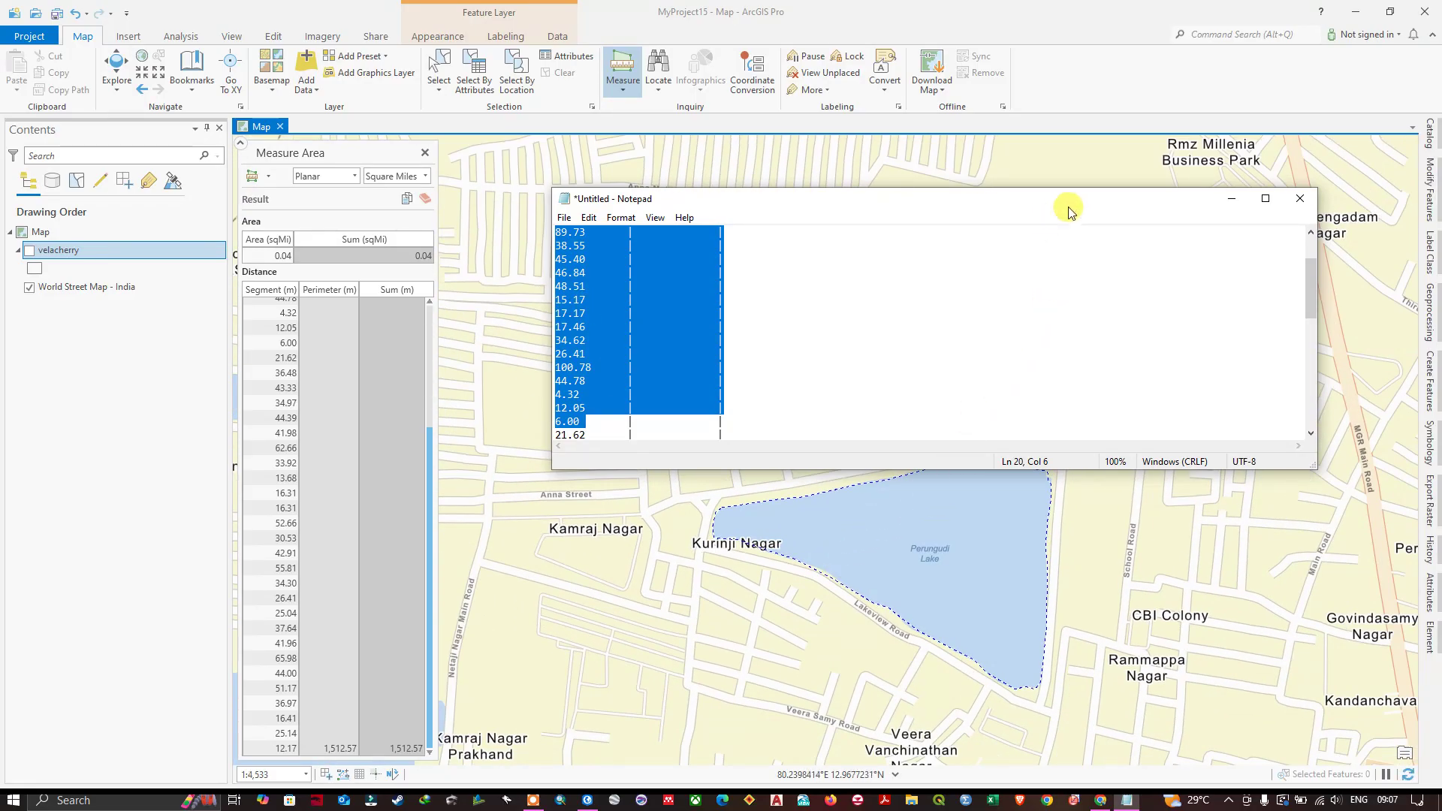
drag(1071, 212, 963, 130)
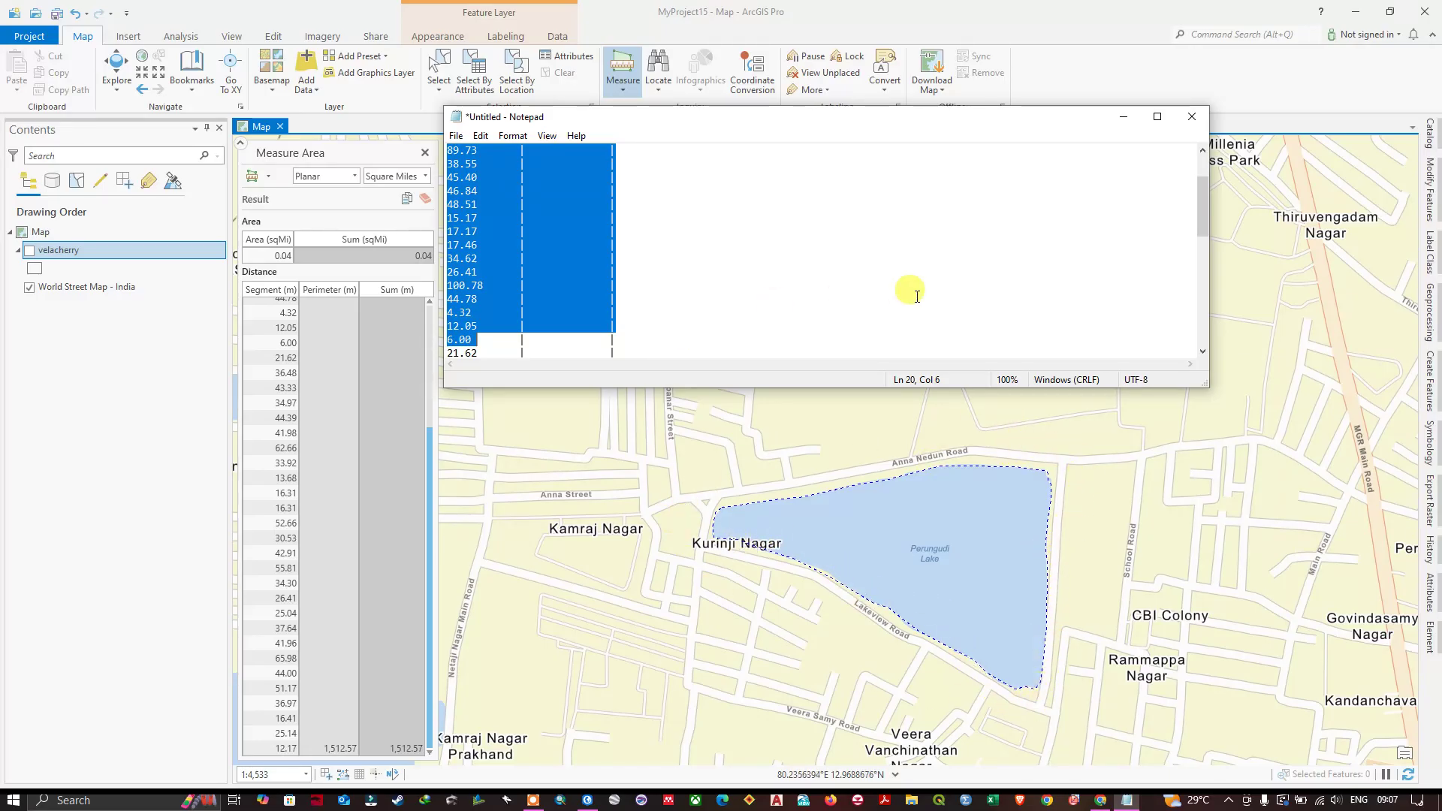
click(1123, 117)
scroll(804, 367, down, 2)
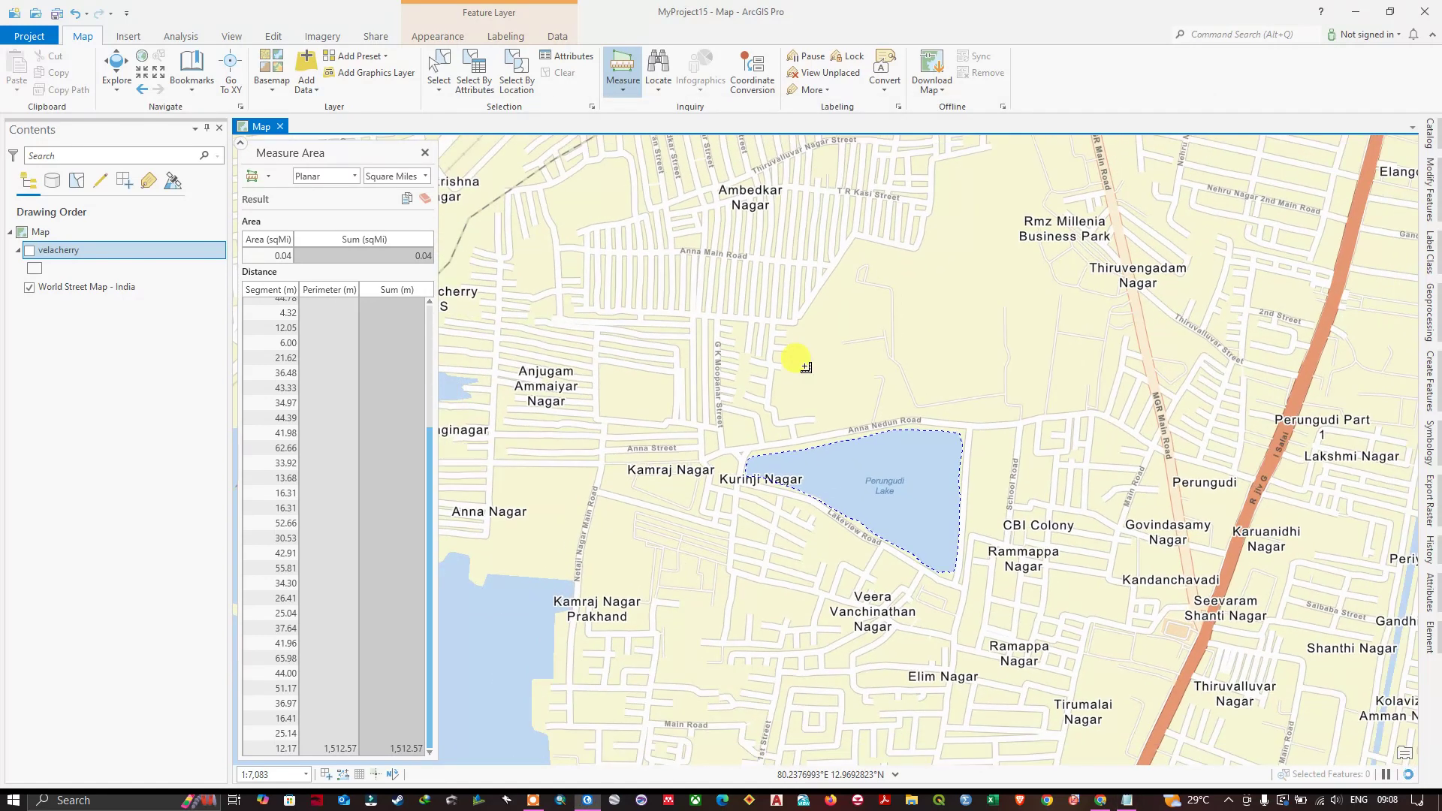